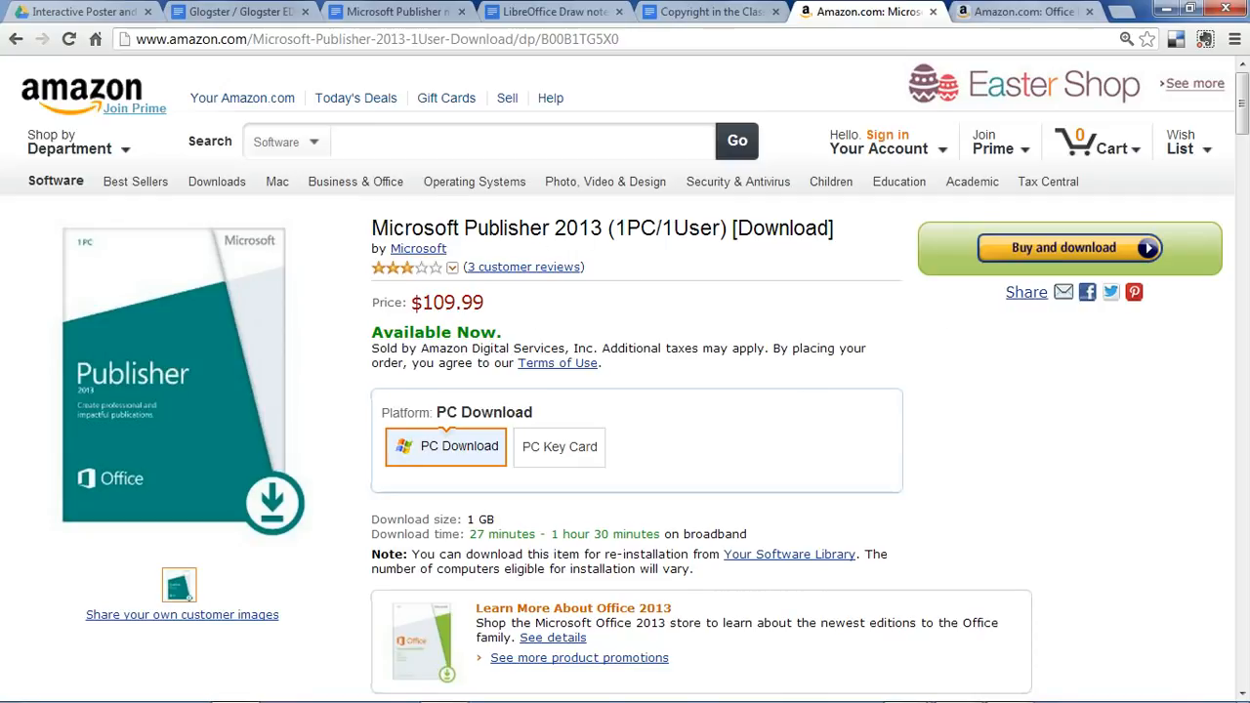
# Check the hidden price of the Office Professional 2013 key card on its Amazon product page and dismiss the price window
pyautogui.click(1025, 11)
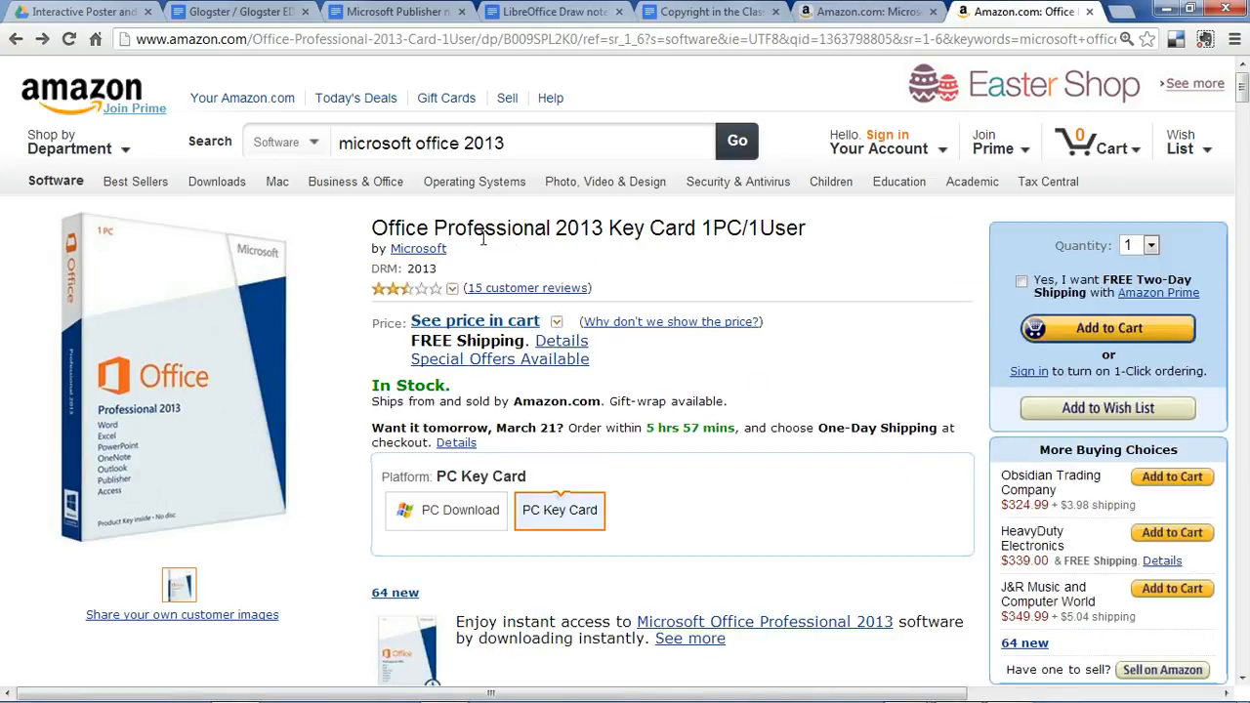
pyautogui.click(480, 326)
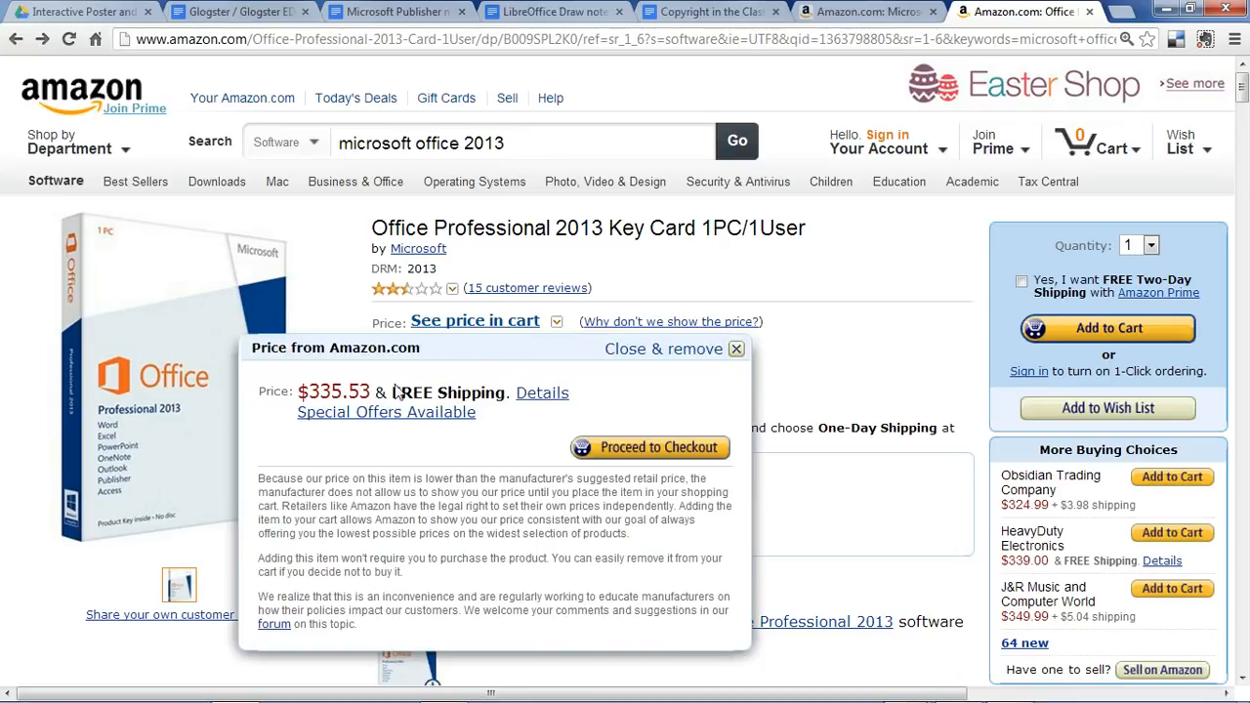
pyautogui.click(737, 349)
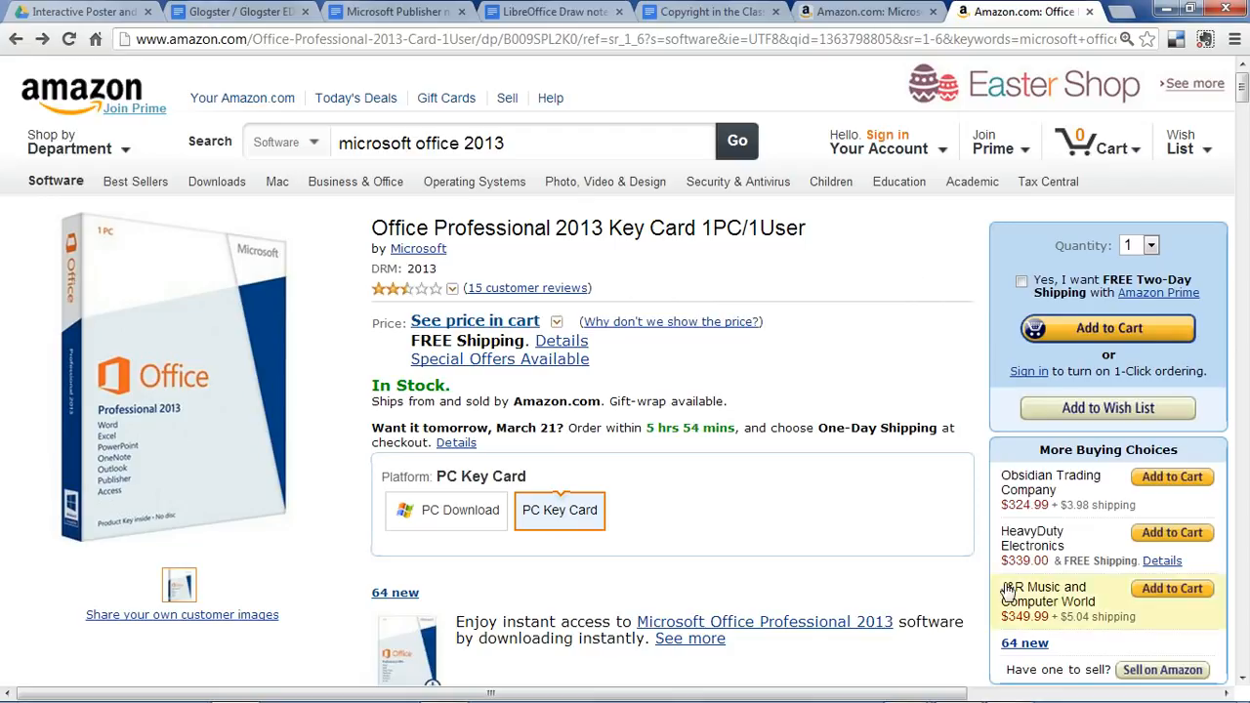
# Switch to Microsoft Publisher and create a blank Letter (Portrait) publication, 8.5 x 11"
pyautogui.moveTo(1012, 698)
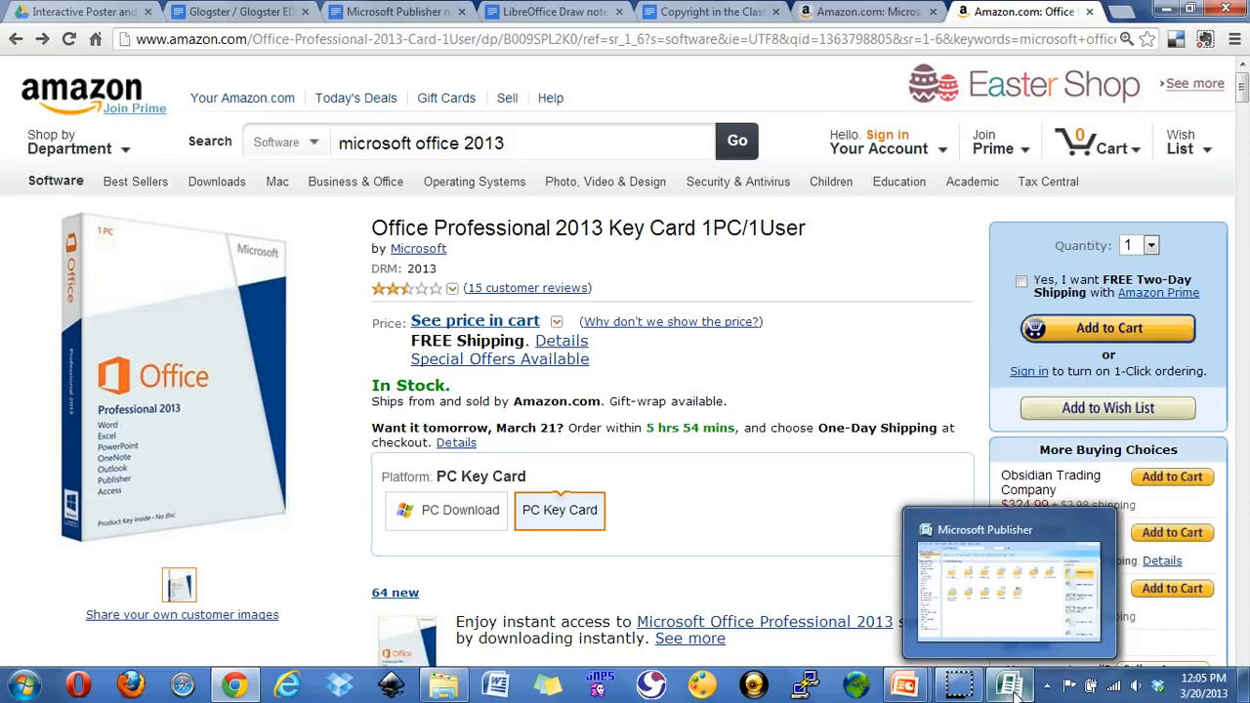
pyautogui.click(1012, 689)
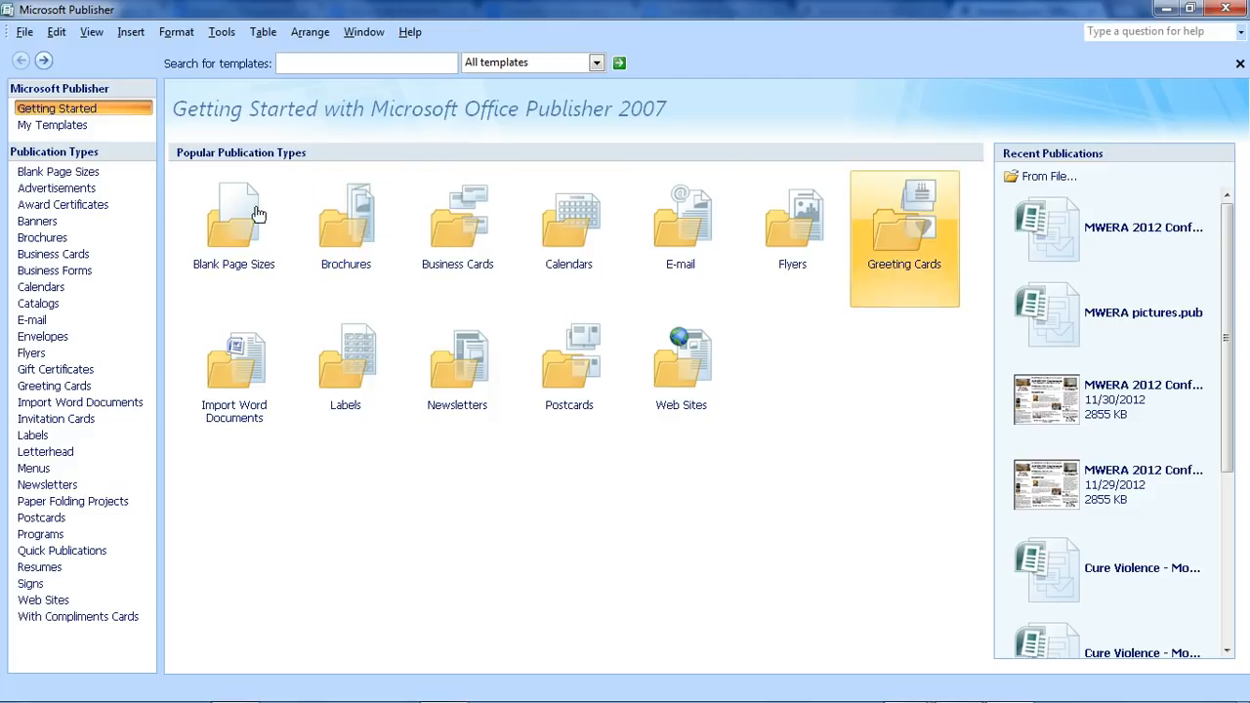
pyautogui.click(249, 241)
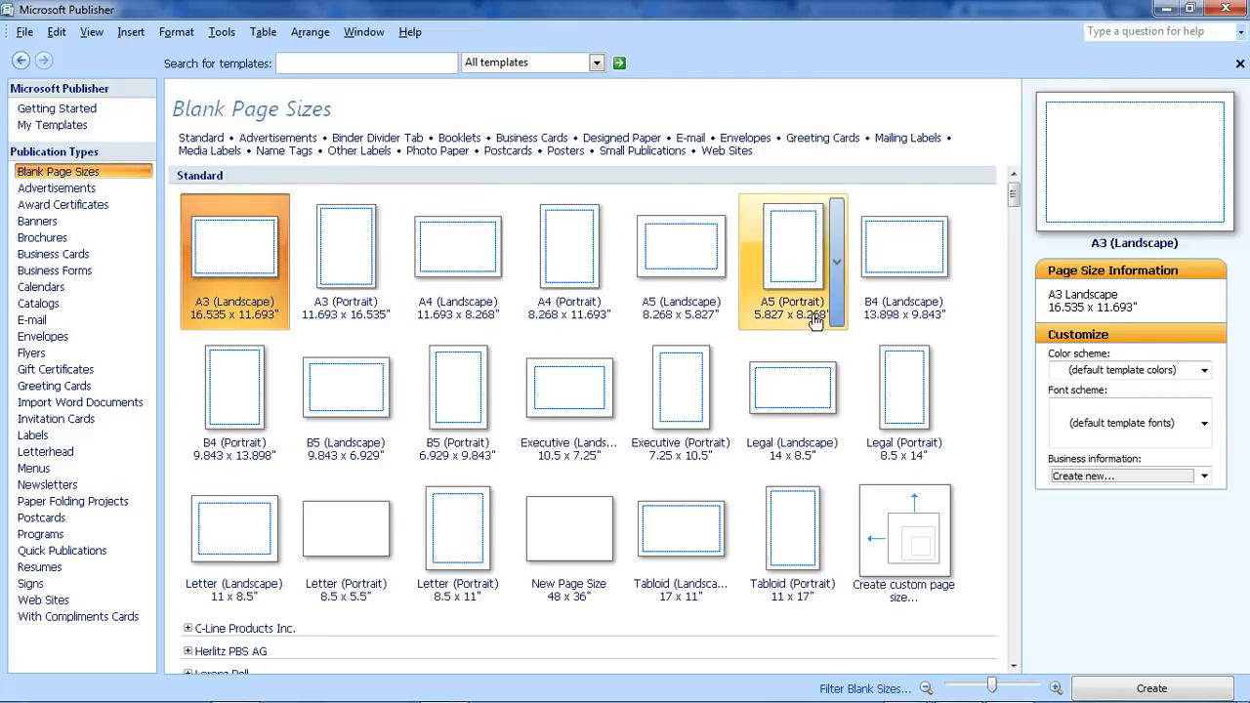
pyautogui.click(1015, 221)
pyautogui.moveTo(1016, 221); pyautogui.dragTo(1015, 195)
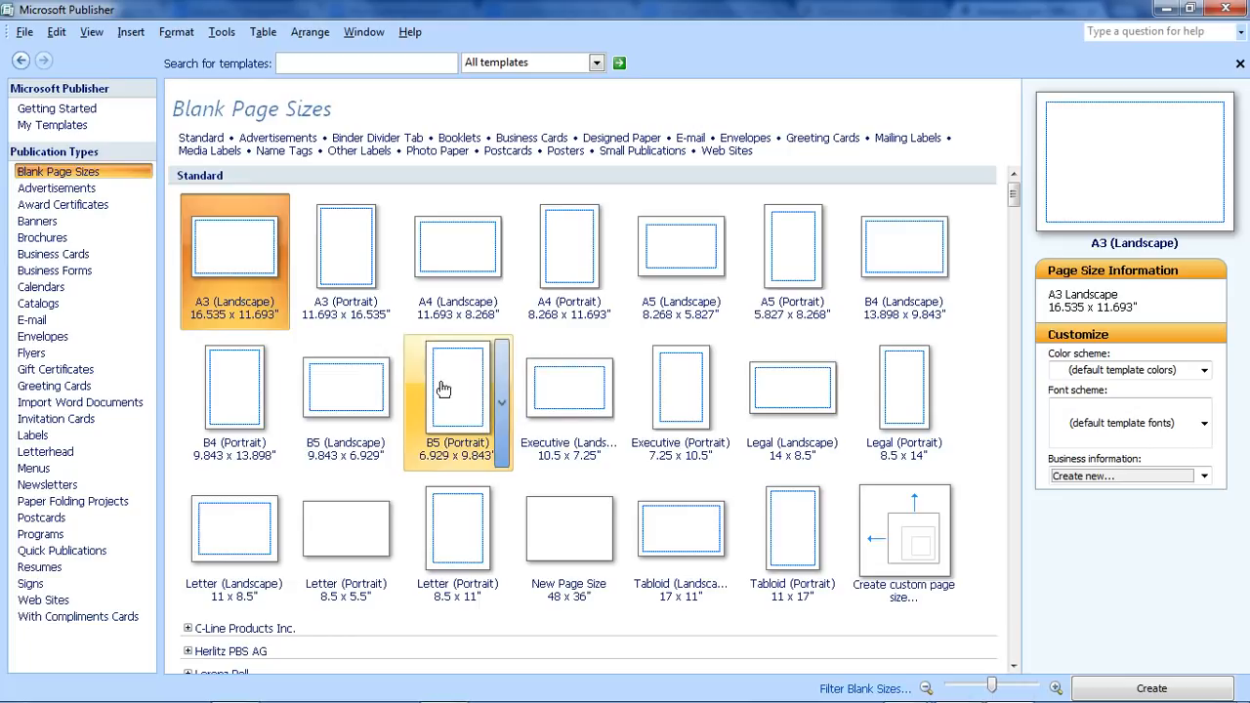
pyautogui.click(456, 542)
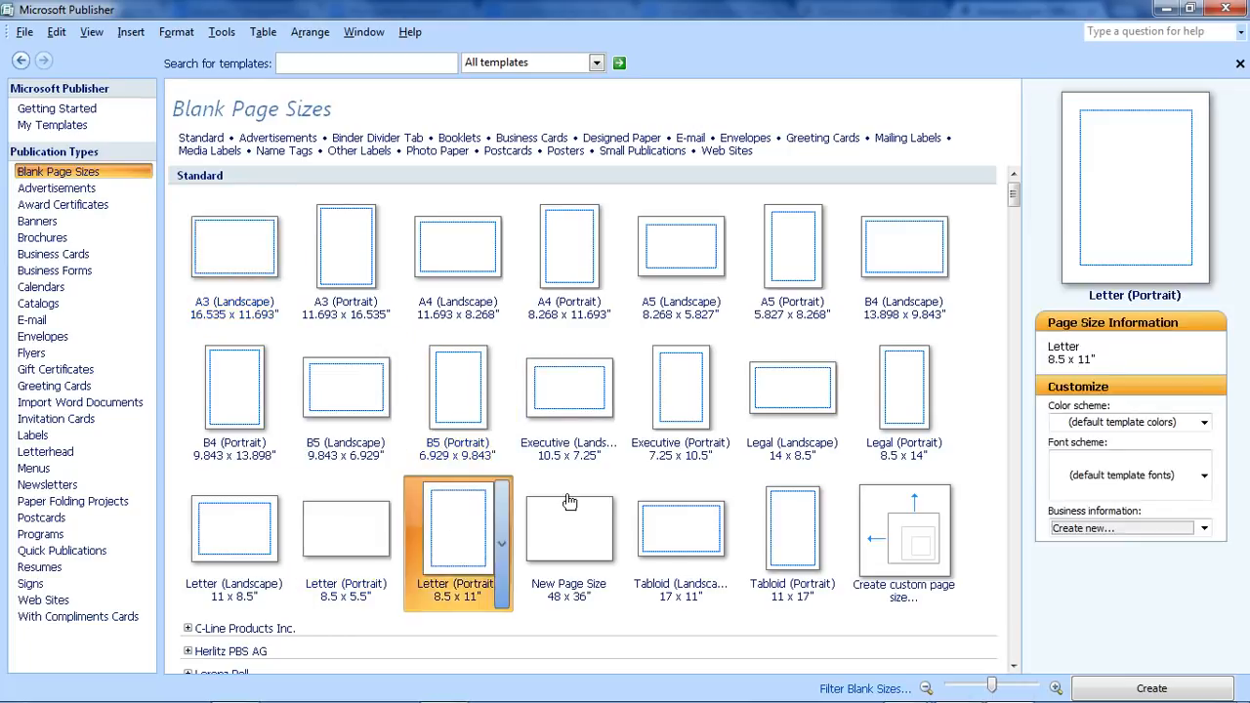
pyautogui.doubleClick(448, 536)
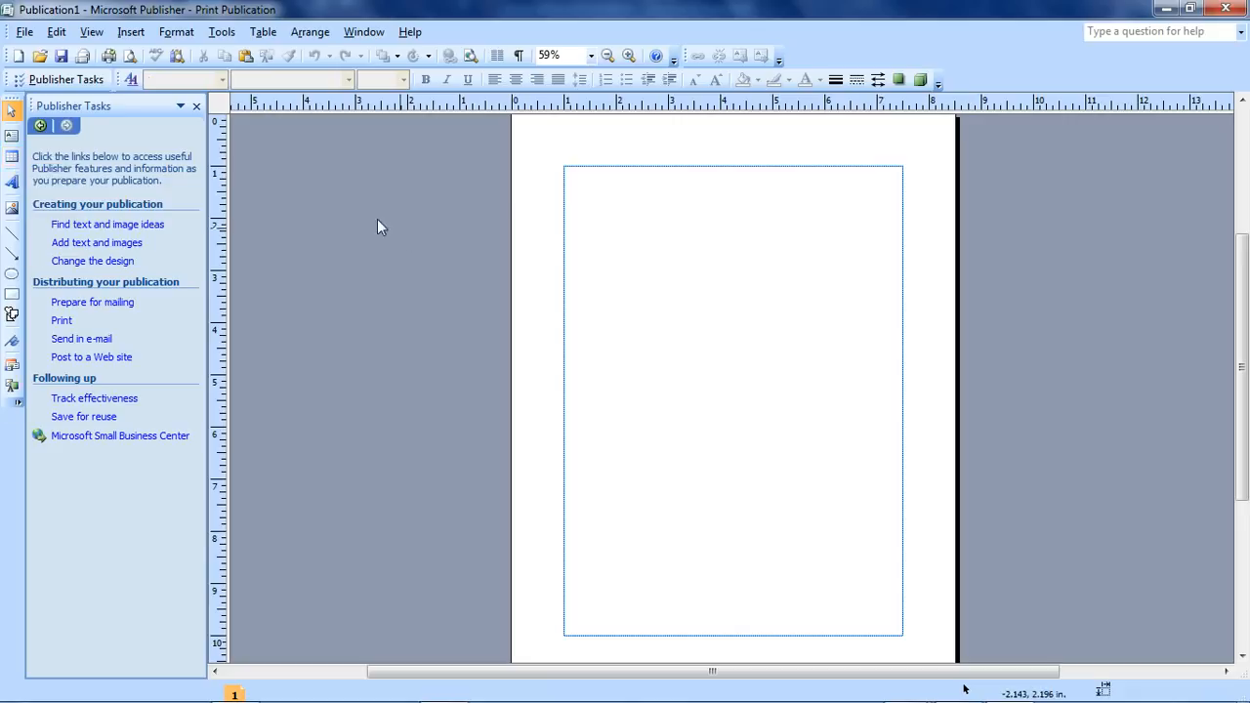
# Examine the settings for publishing the document as a PDF, without publishing it
pyautogui.click(27, 34)
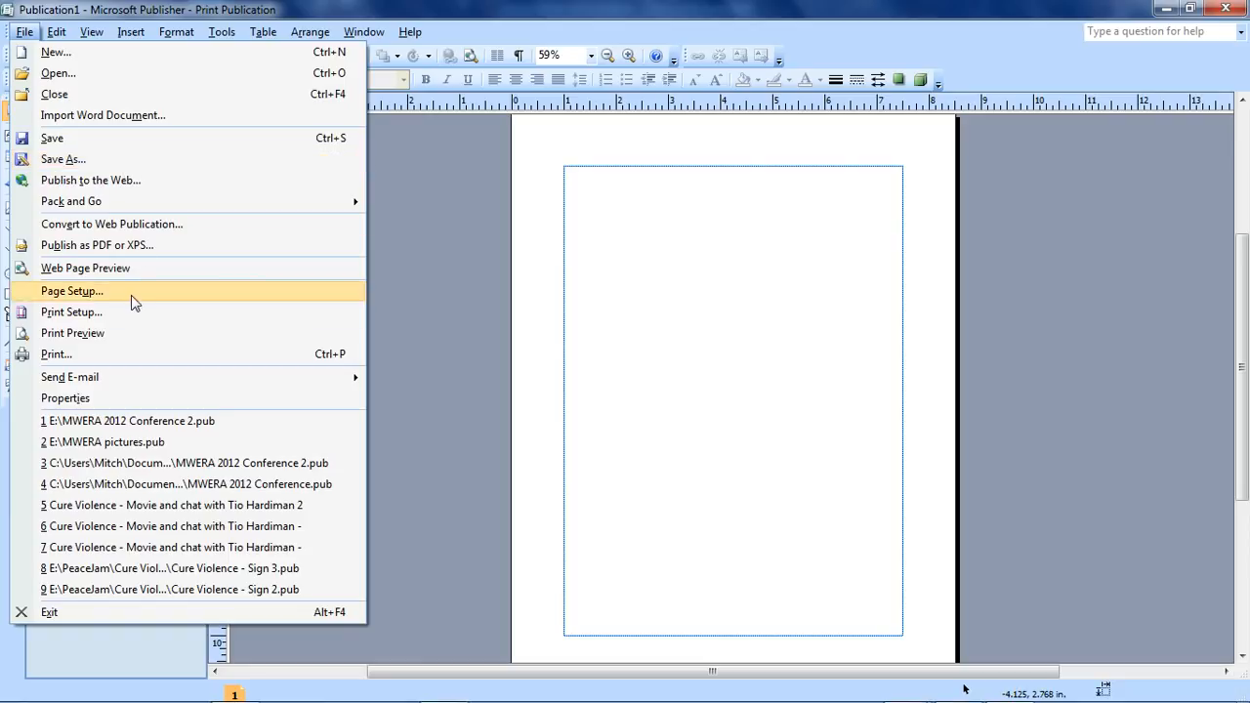
pyautogui.press('Escape')
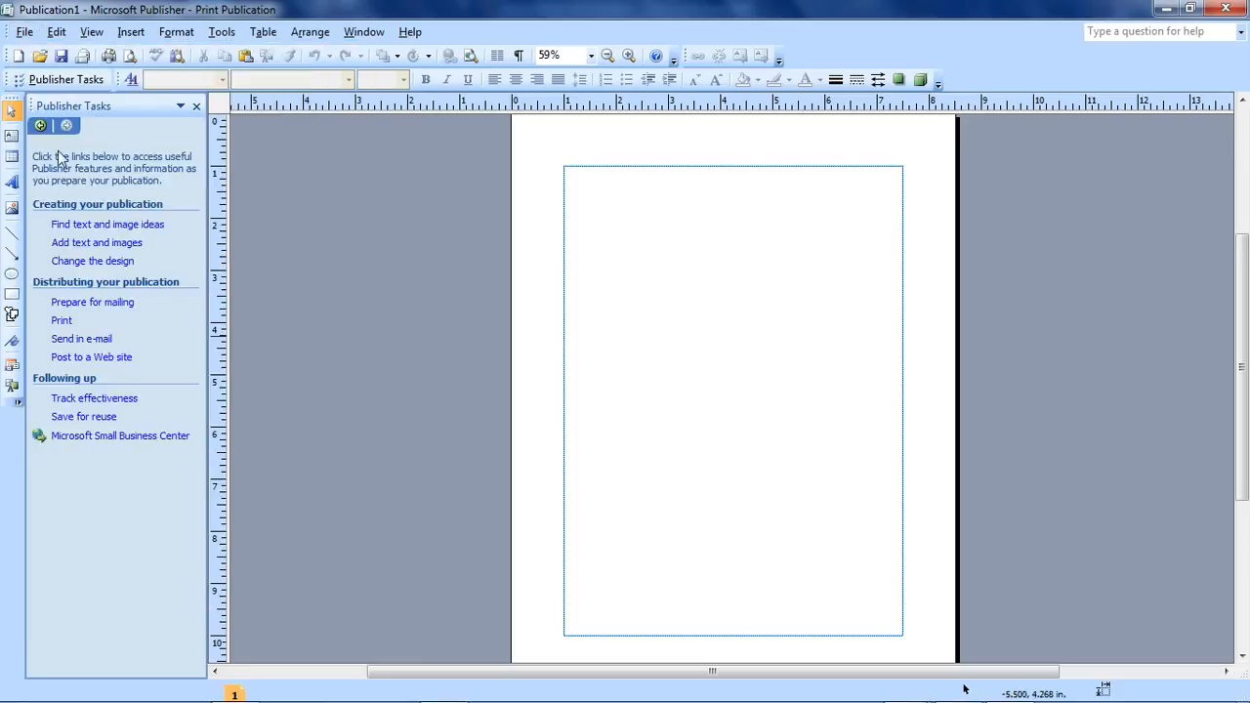
pyautogui.click(24, 31)
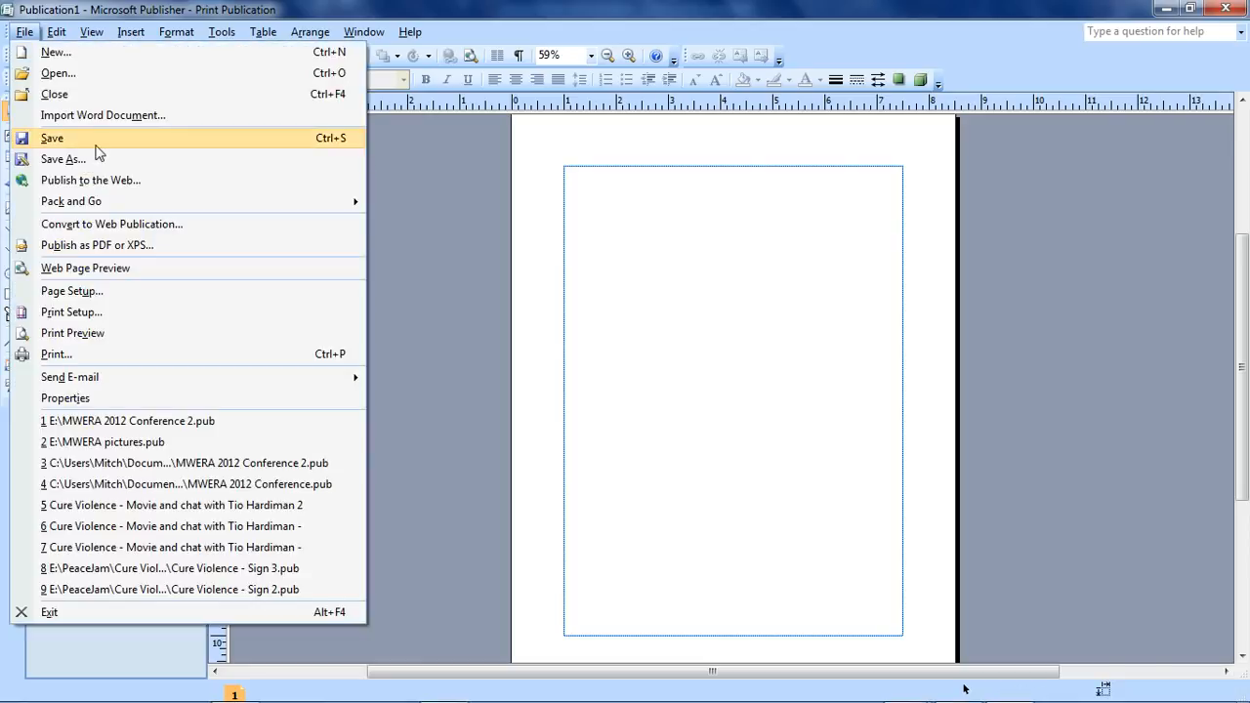
pyautogui.click(148, 246)
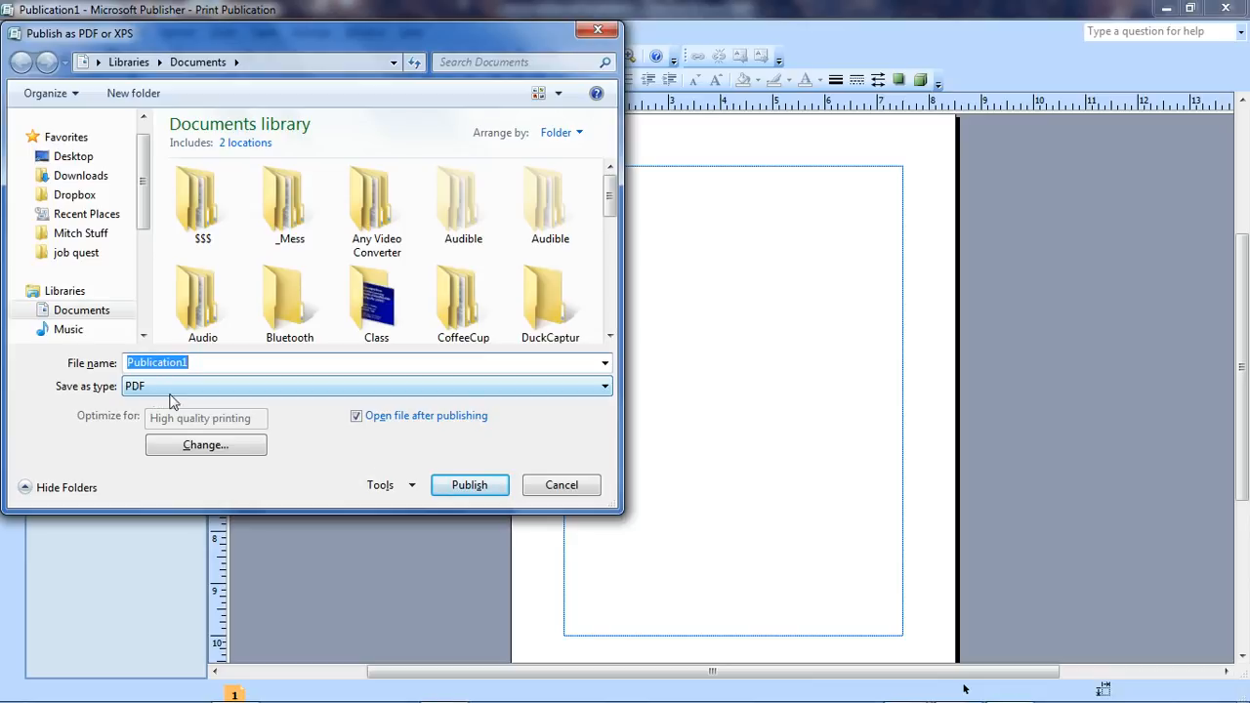
pyautogui.click(555, 491)
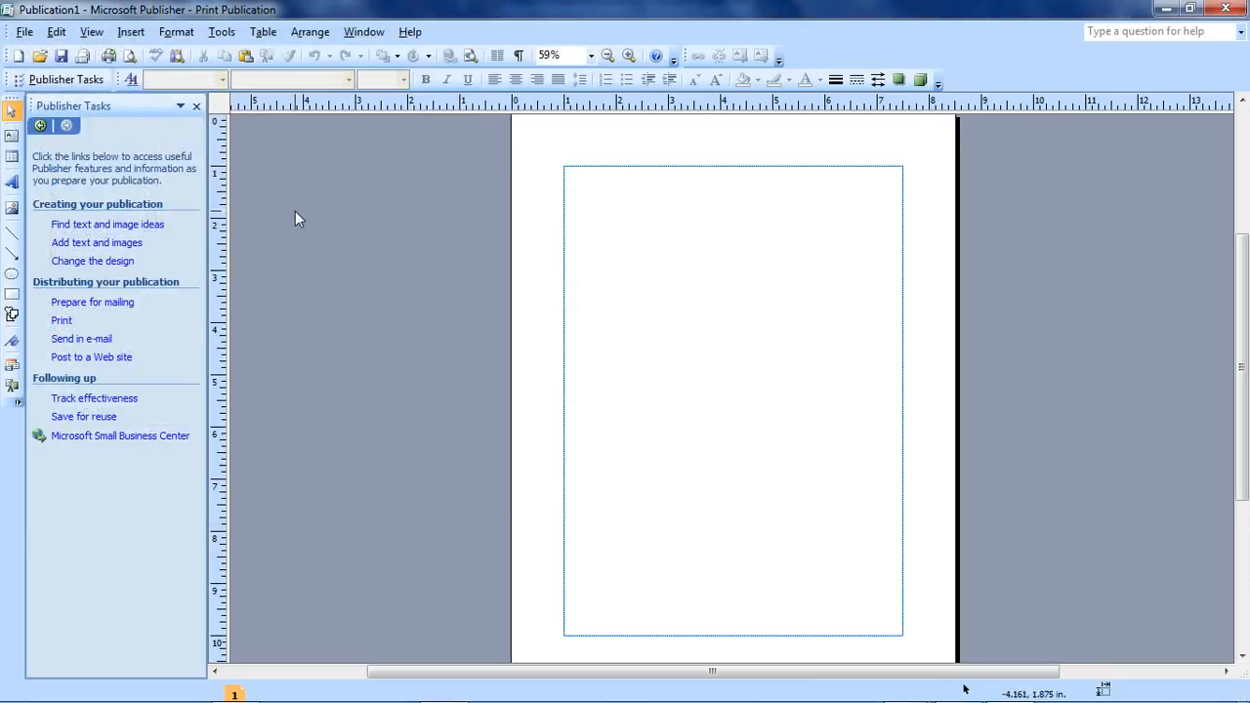
pyautogui.click(57, 31)
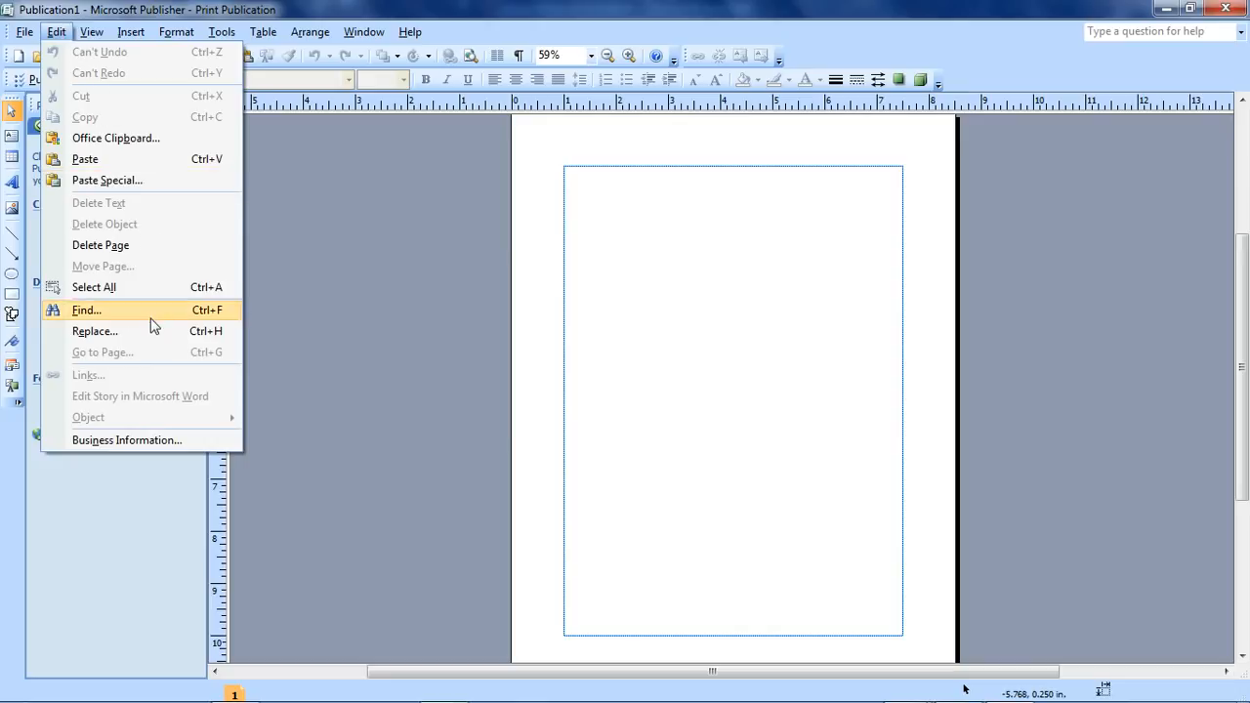
pyautogui.click(271, 254)
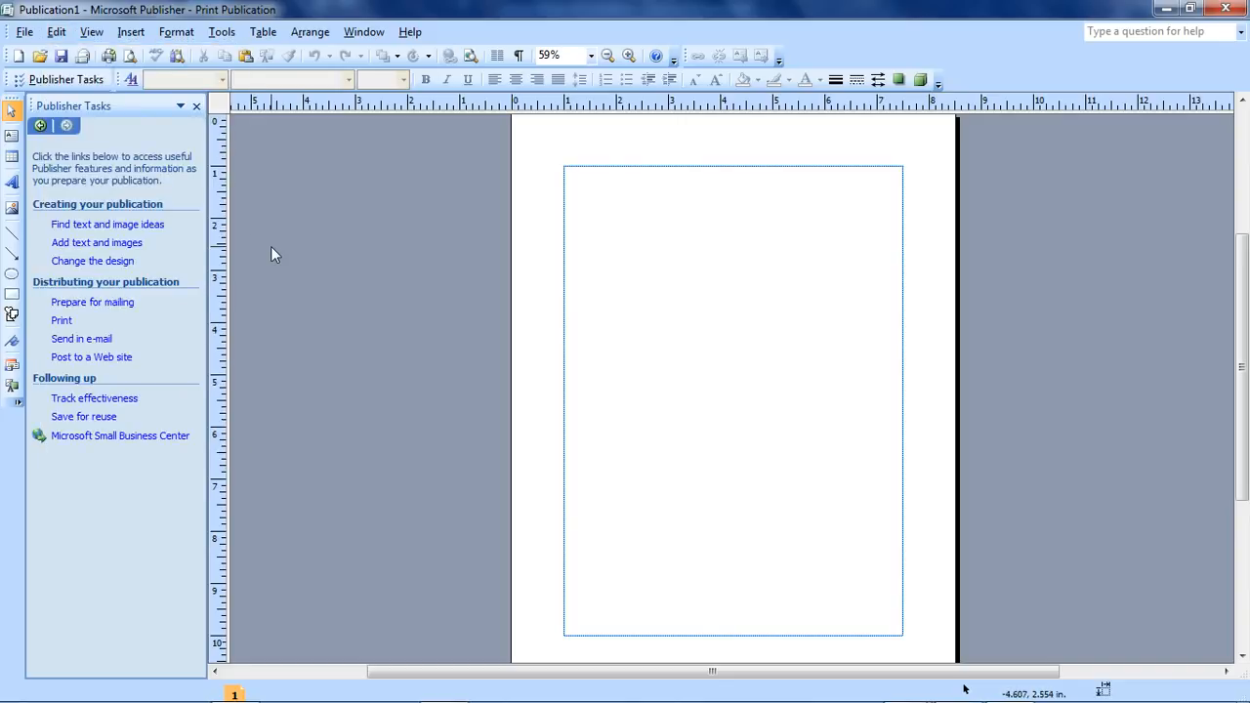
# Hide the rulers and the task pane, and turn both back on
pyautogui.click(94, 32)
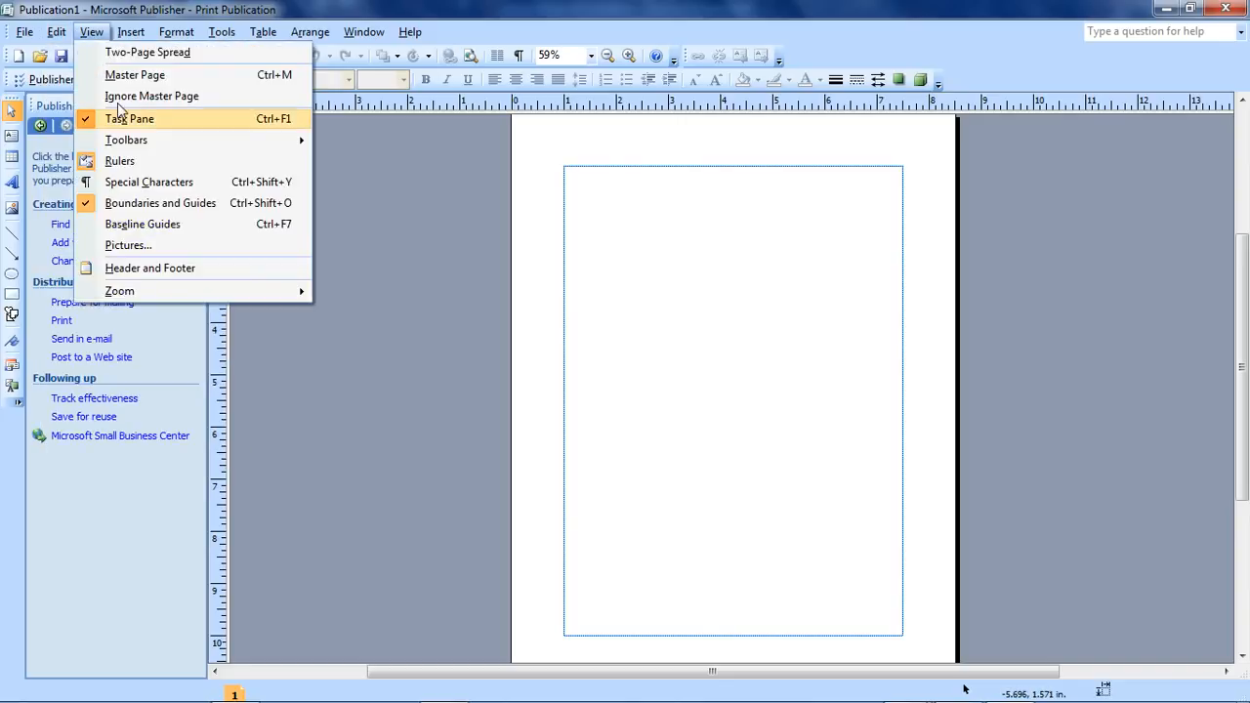
pyautogui.moveTo(150, 293)
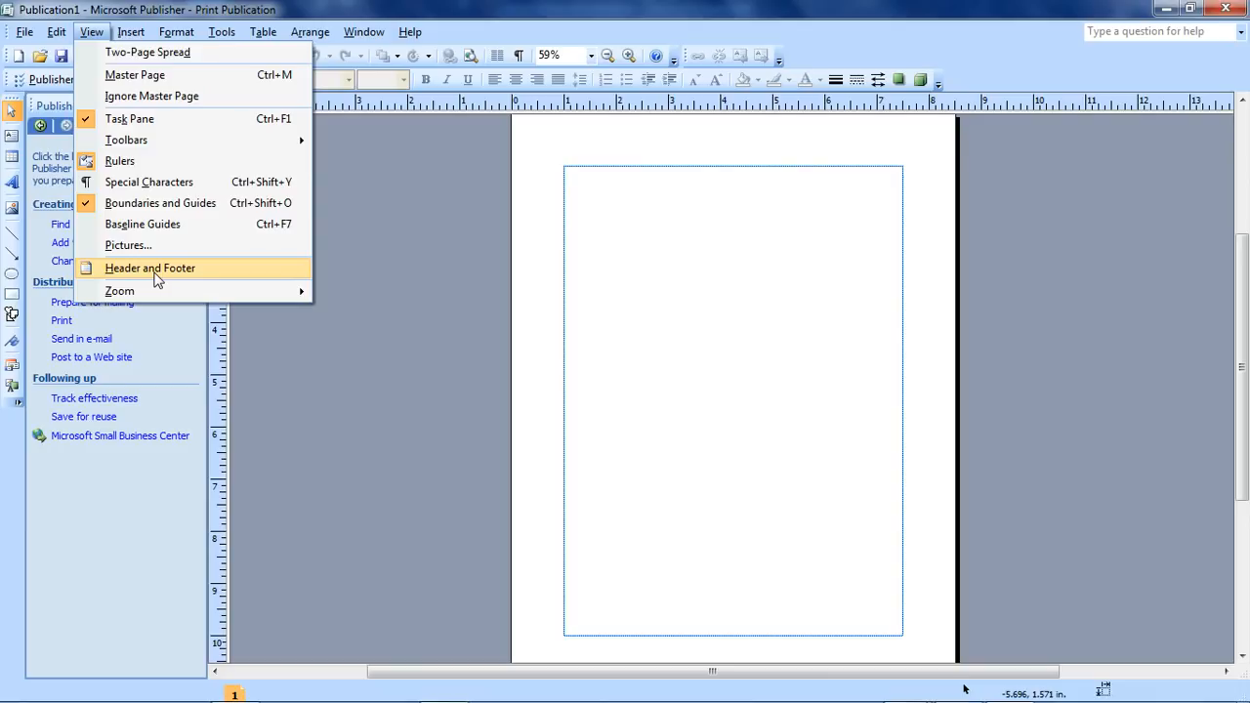
pyautogui.click(150, 163)
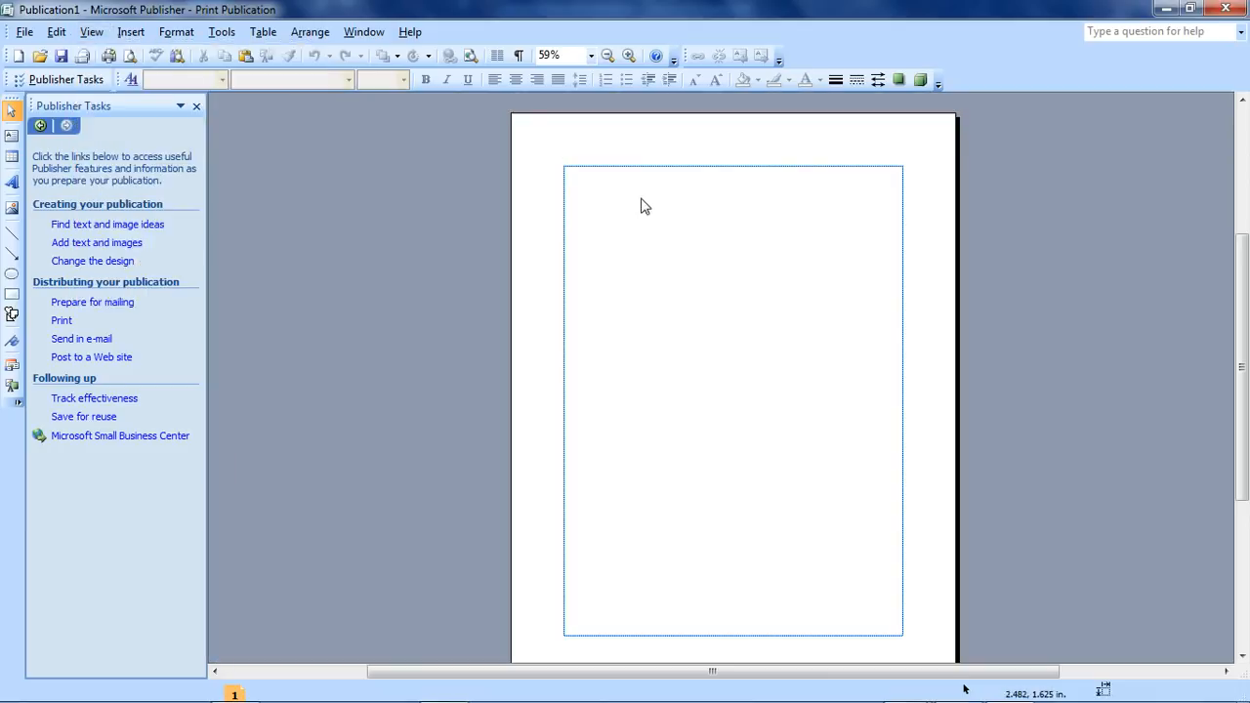
pyautogui.click(92, 32)
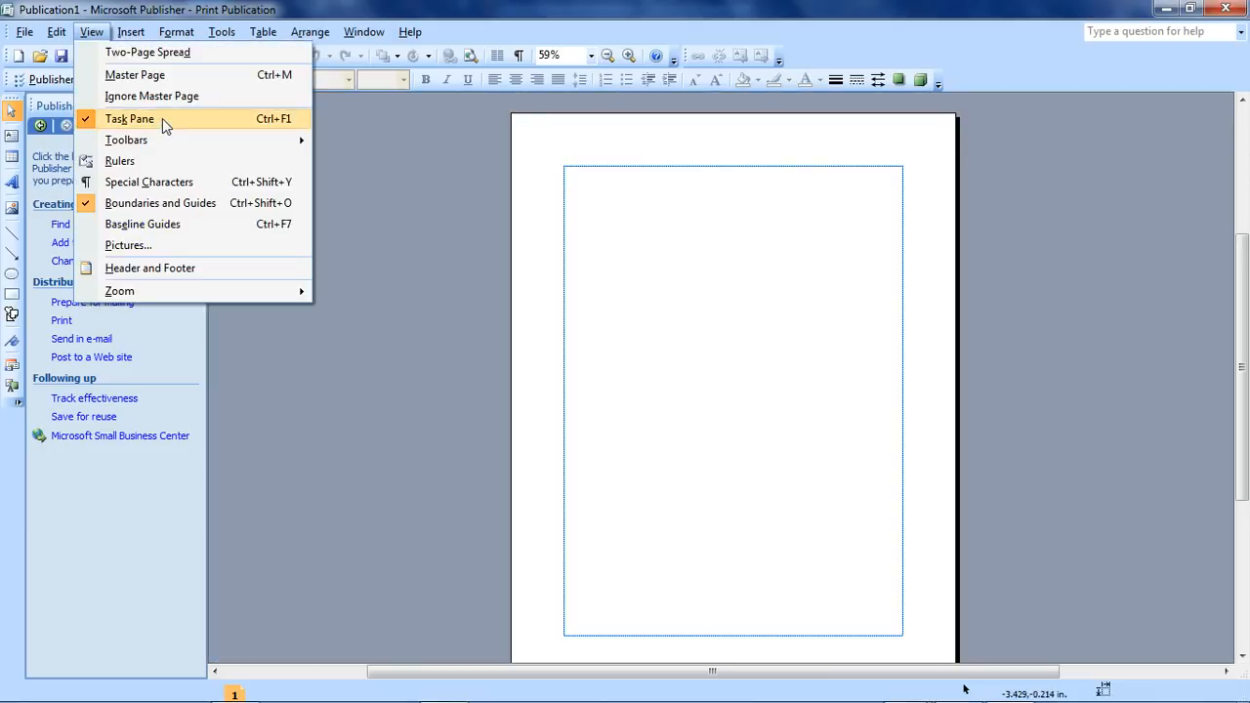
pyautogui.click(162, 119)
pyautogui.click(92, 33)
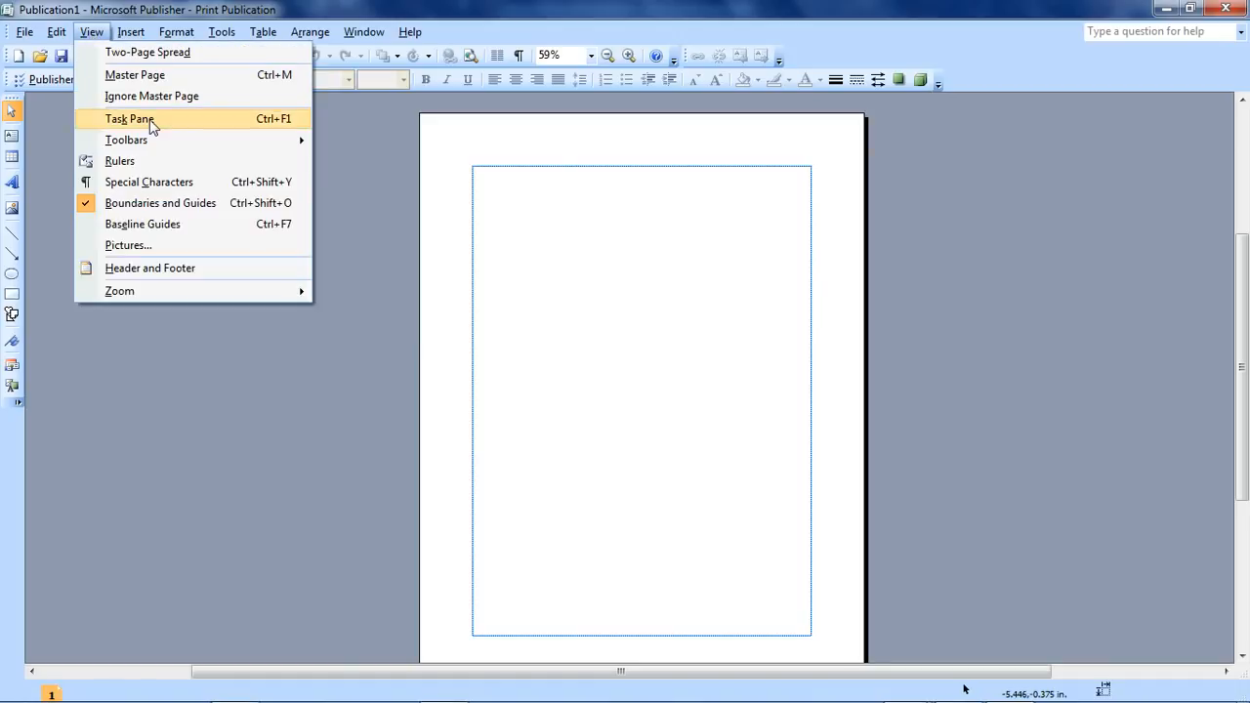
pyautogui.click(151, 121)
pyautogui.click(92, 32)
pyautogui.click(137, 163)
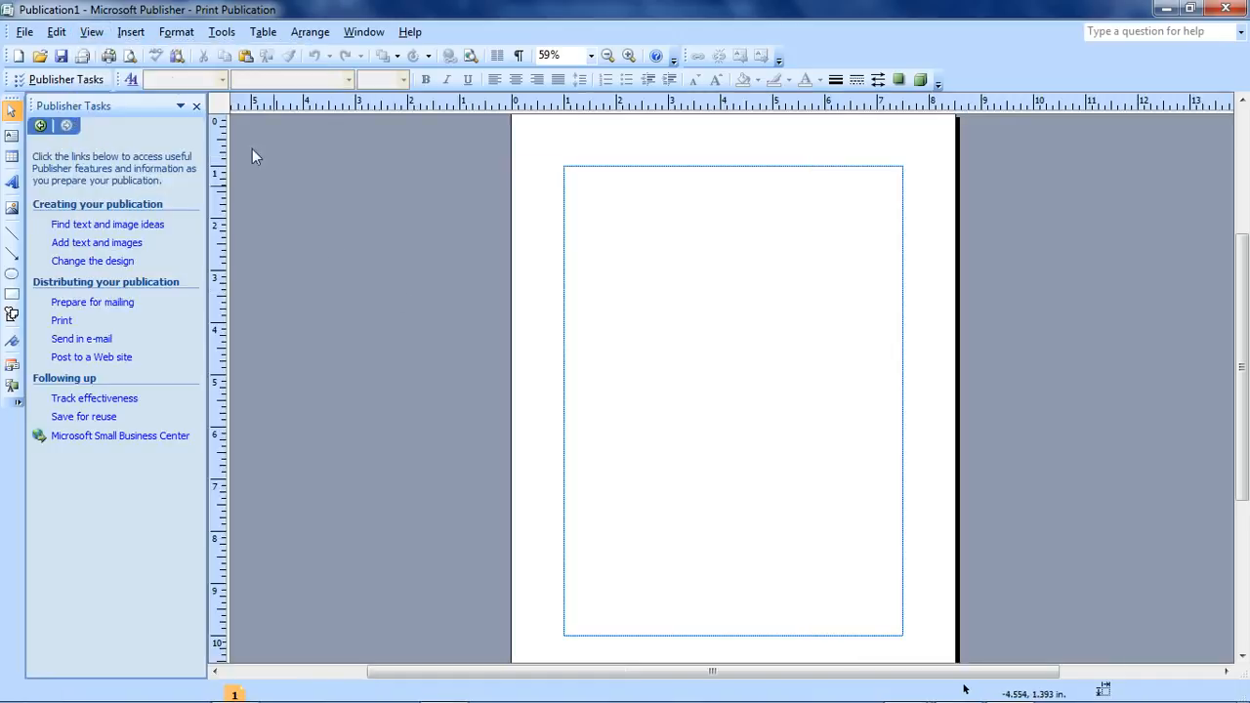
# Insert three blank pages after the current page and return to page 1
pyautogui.click(135, 39)
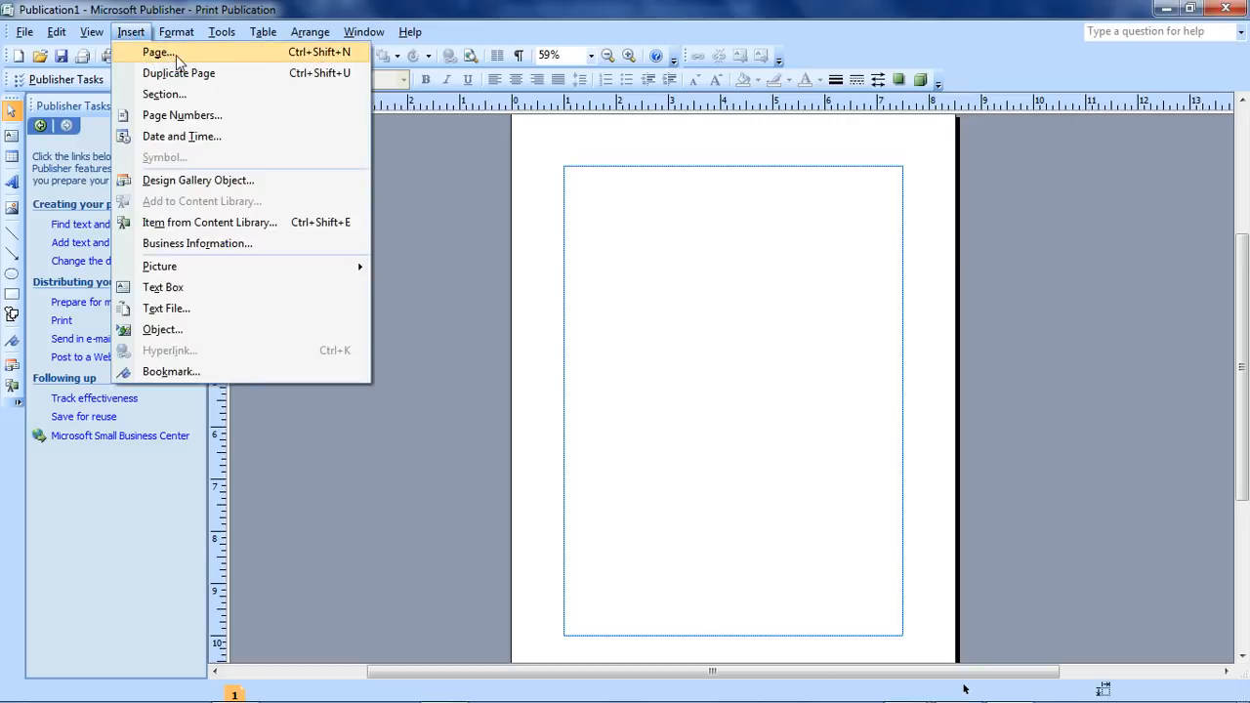
pyautogui.click(156, 52)
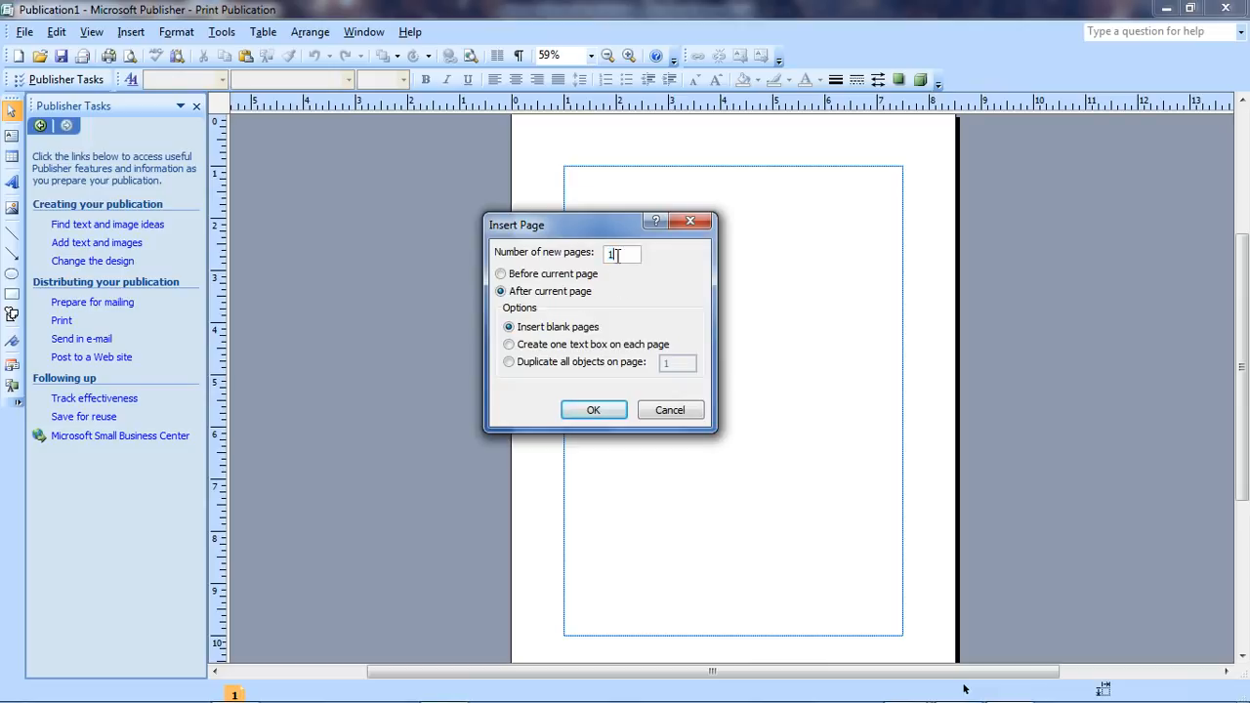
pyautogui.press('BackSpace')
pyautogui.click(596, 412)
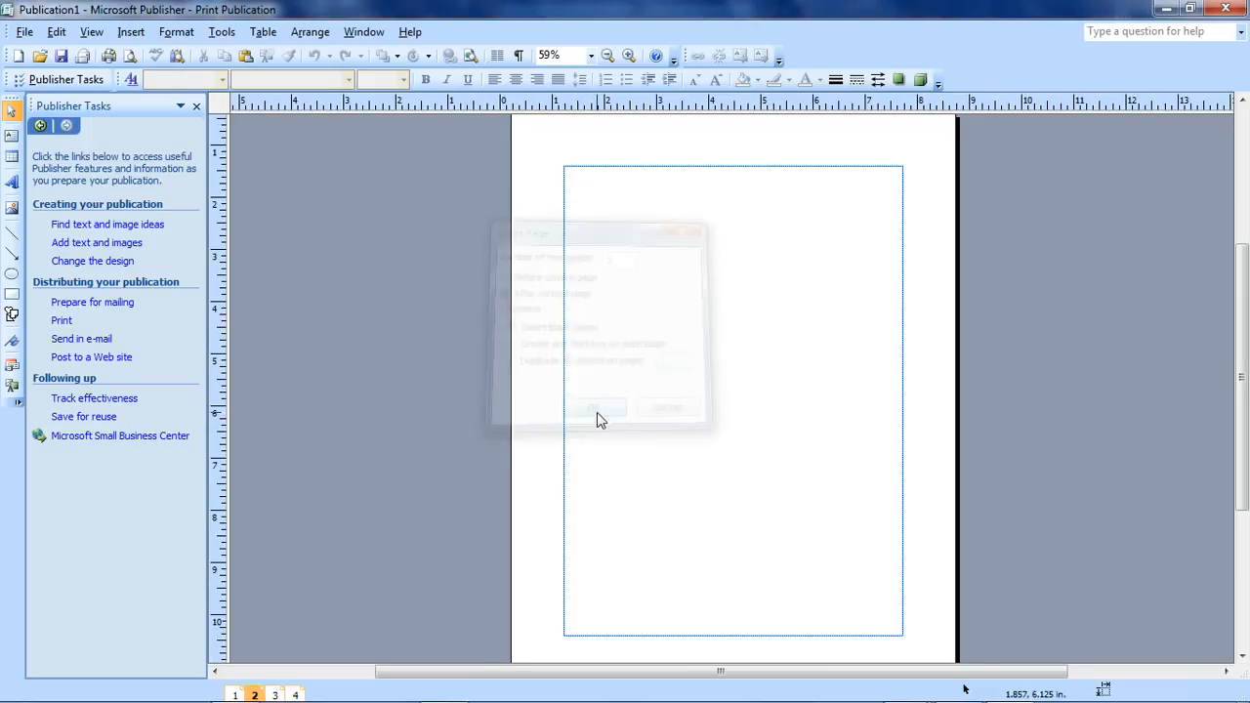
pyautogui.click(295, 694)
pyautogui.click(234, 695)
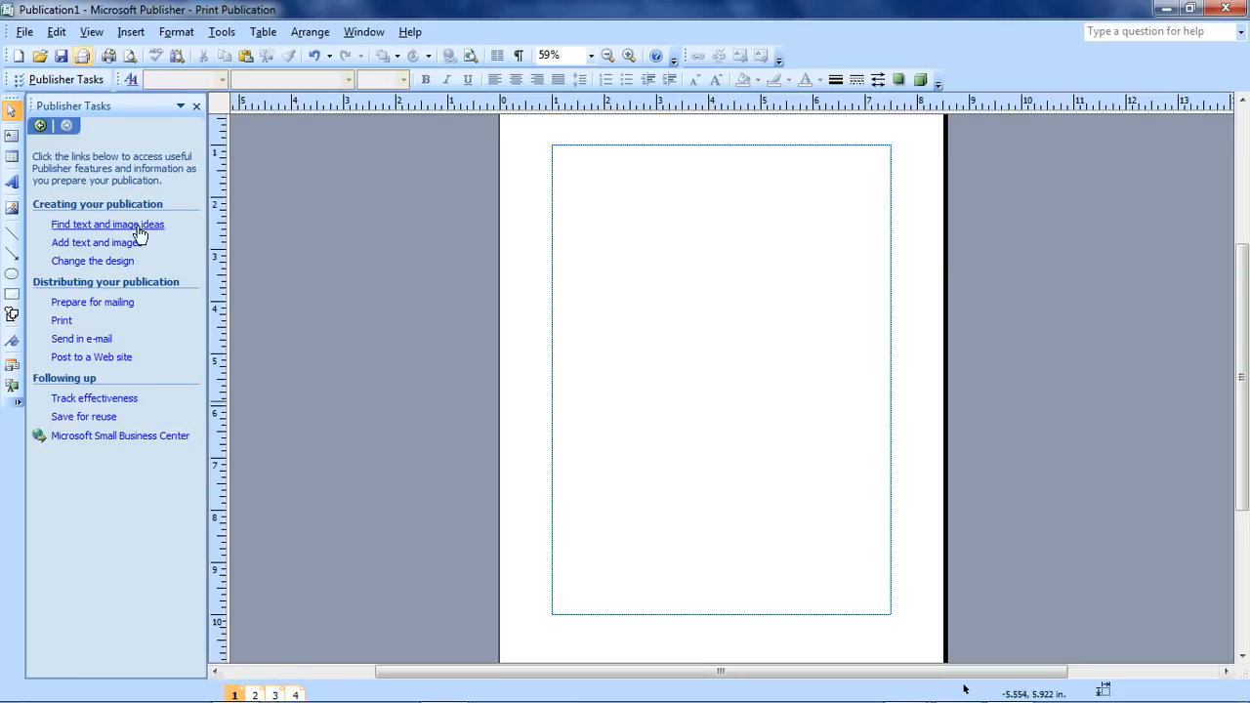
# Add left-aligned page numbers in the header at the top of the page, shown on the first page too
pyautogui.click(131, 31)
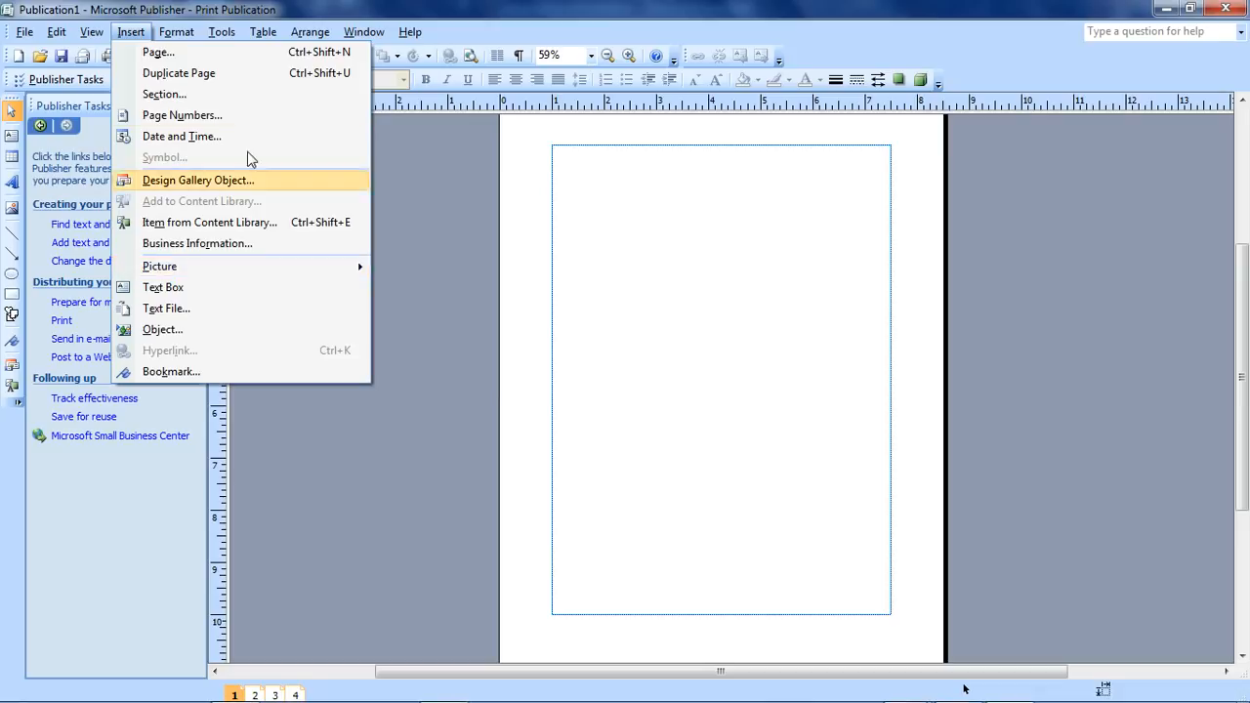
pyautogui.click(133, 32)
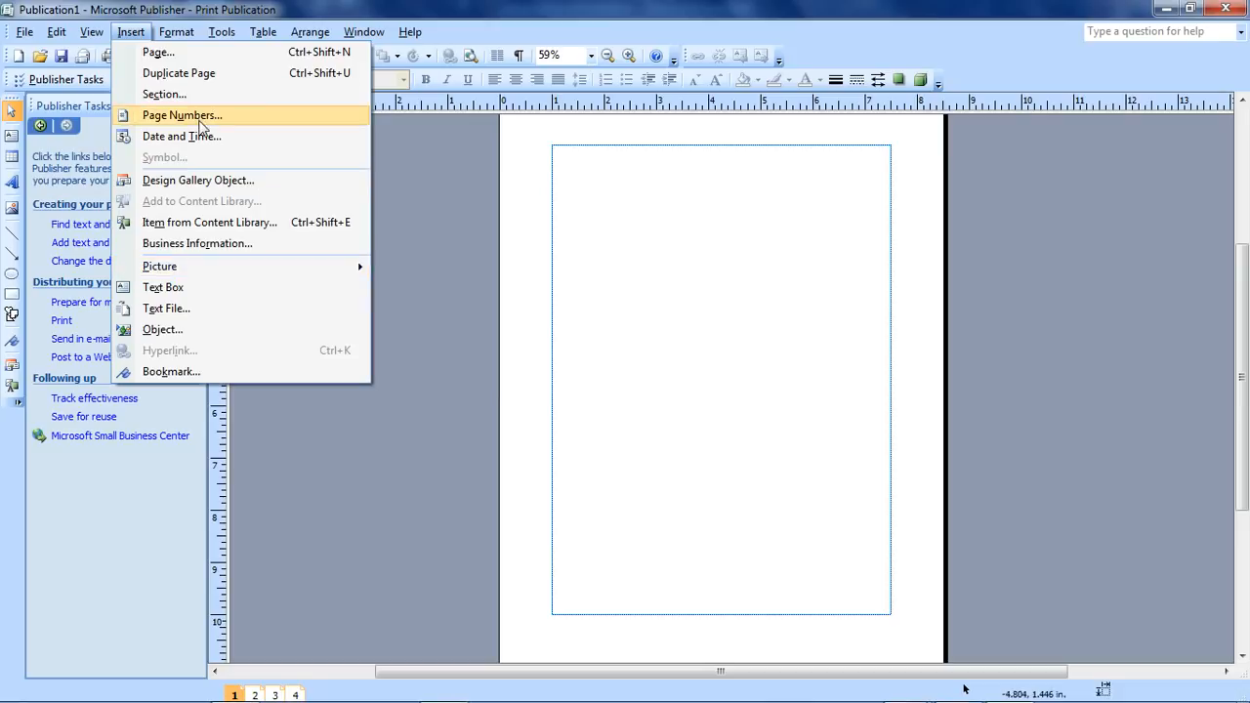
pyautogui.click(182, 115)
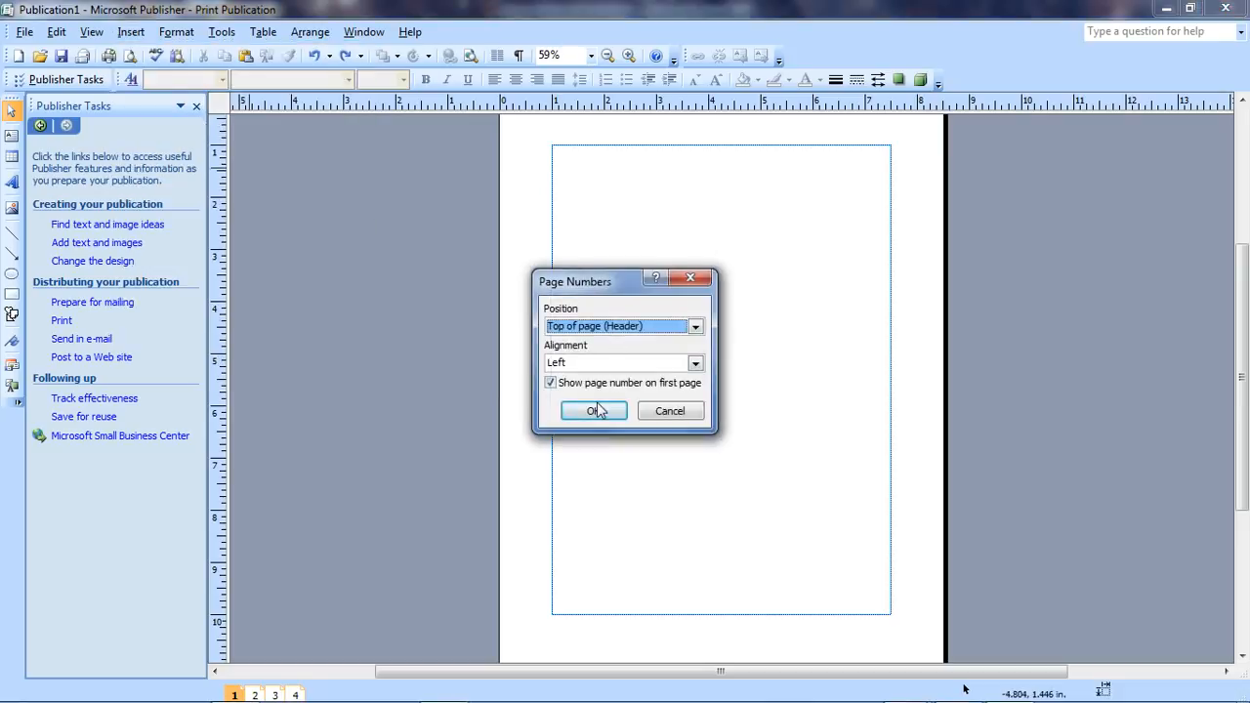
pyautogui.click(596, 412)
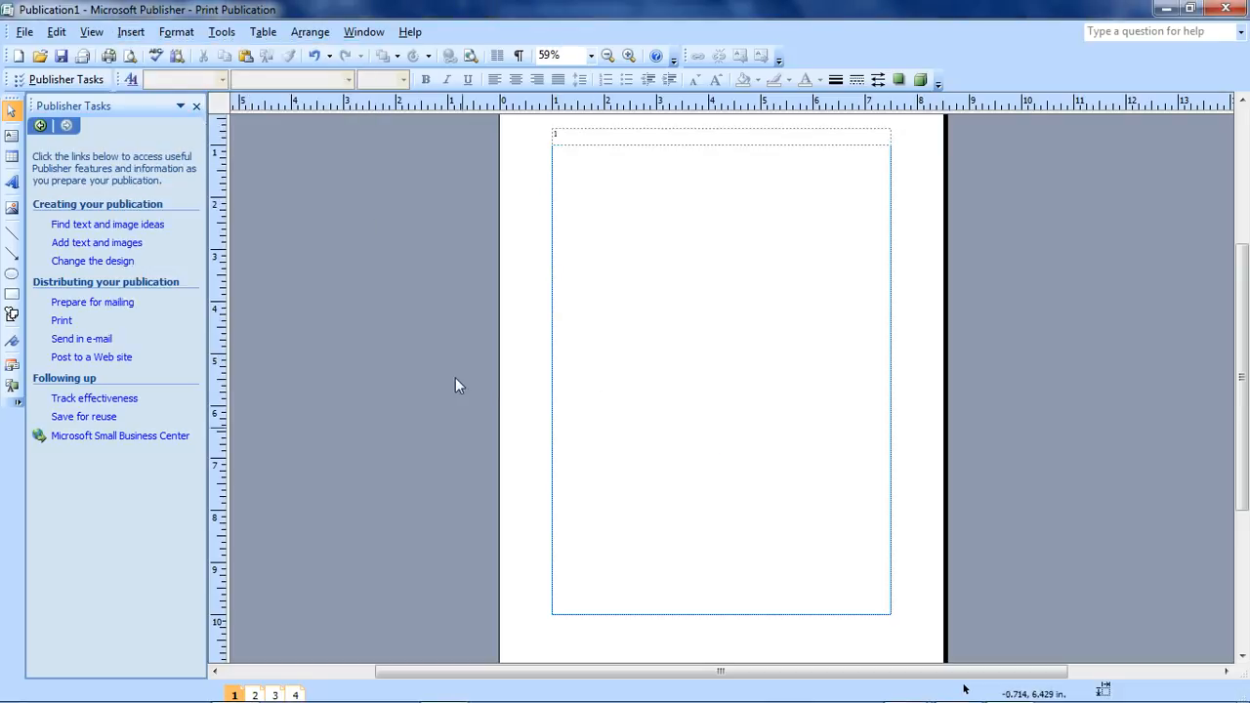
# Begin a new section at page 3 with its page numbering starting at 1
pyautogui.click(274, 694)
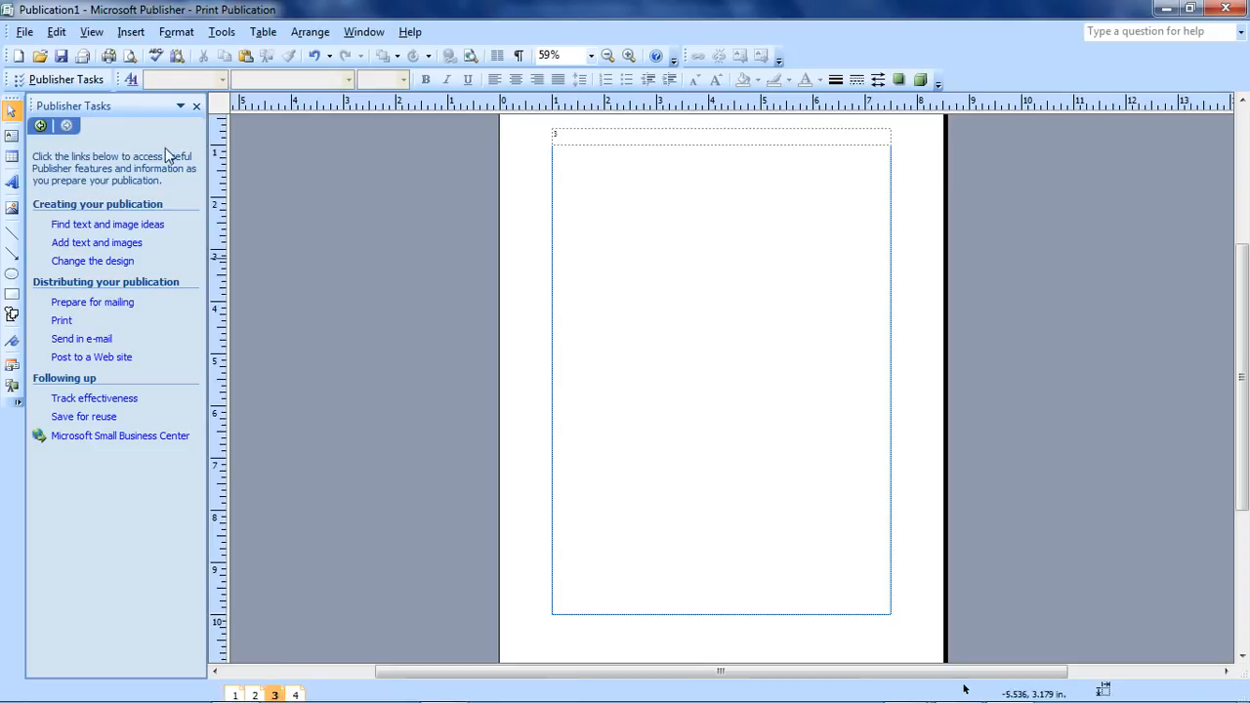
pyautogui.click(129, 31)
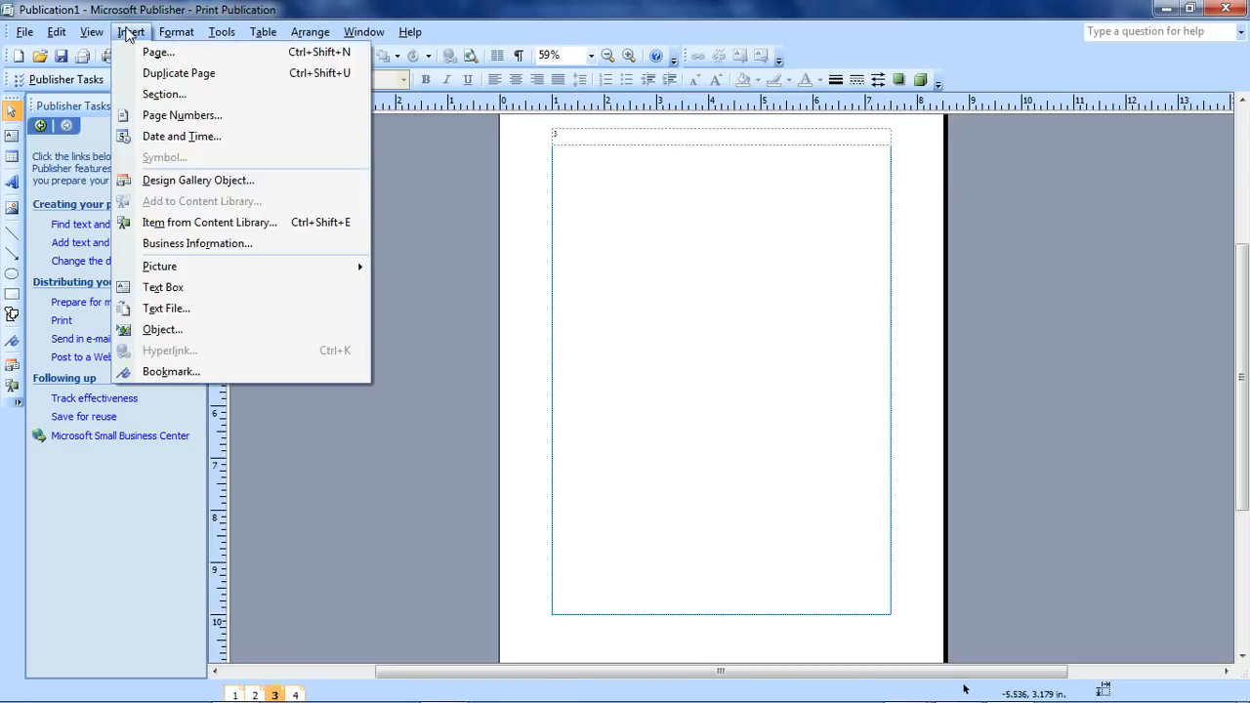
pyautogui.click(164, 95)
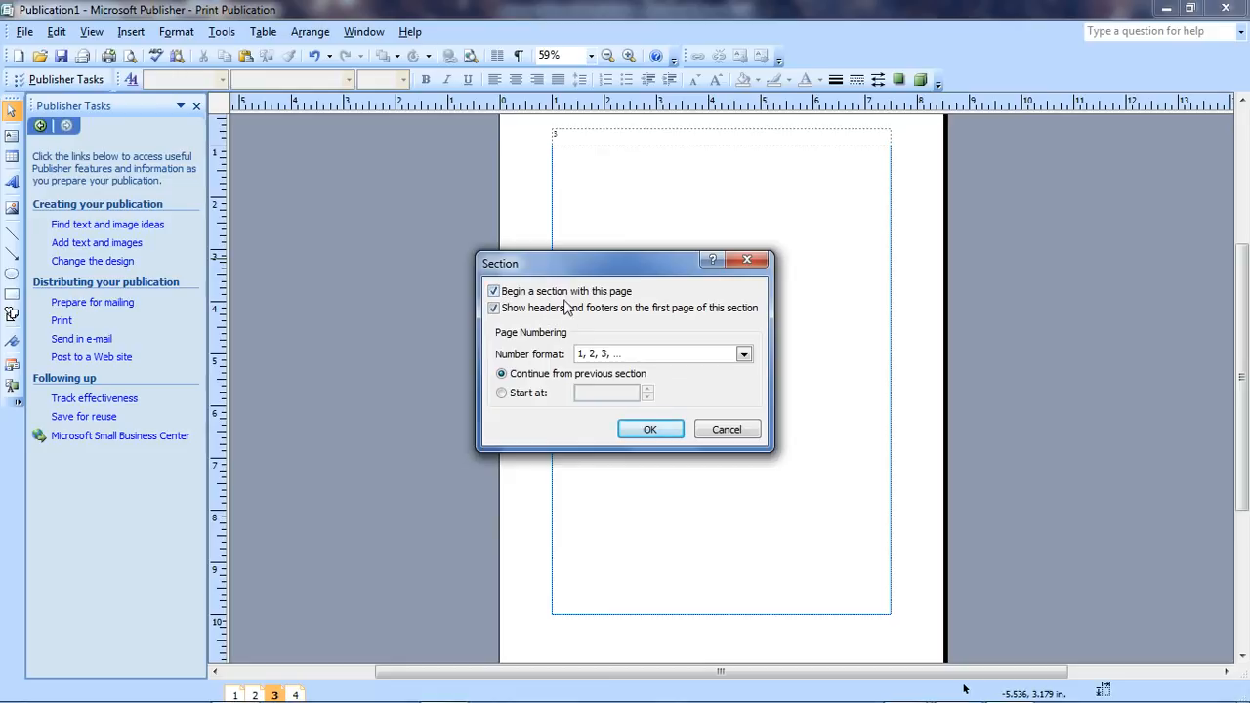
pyautogui.click(516, 394)
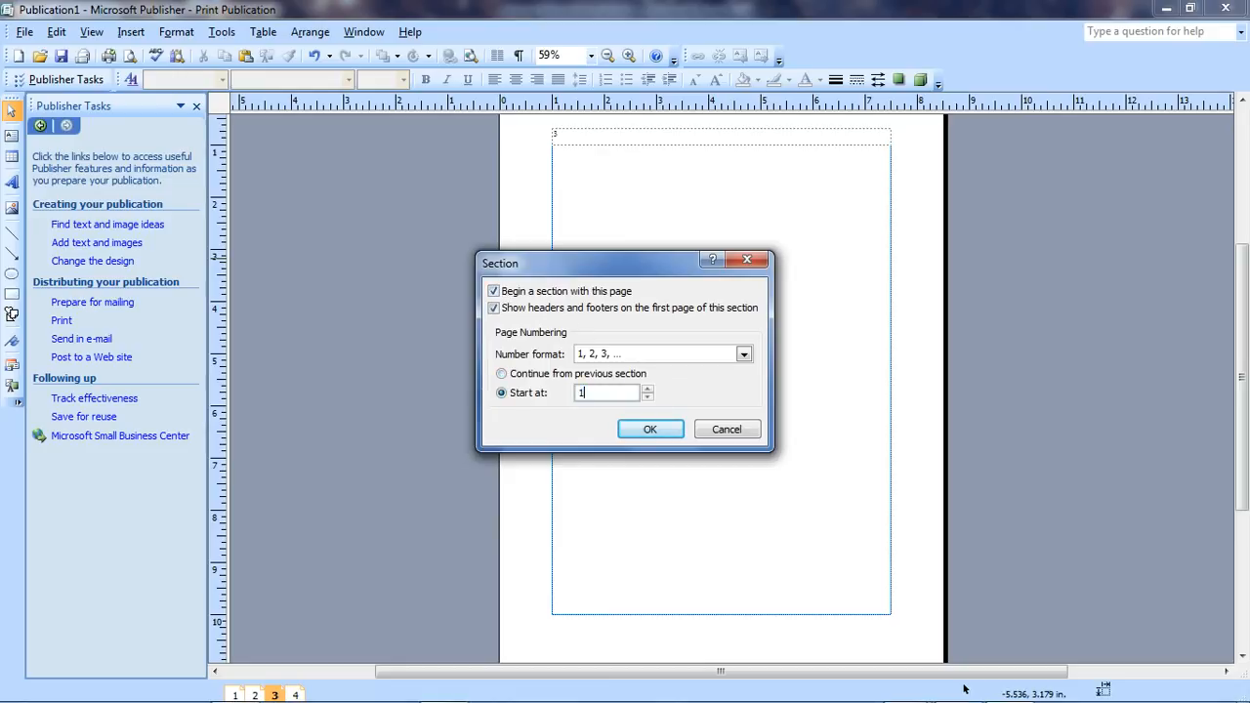
pyautogui.click(651, 432)
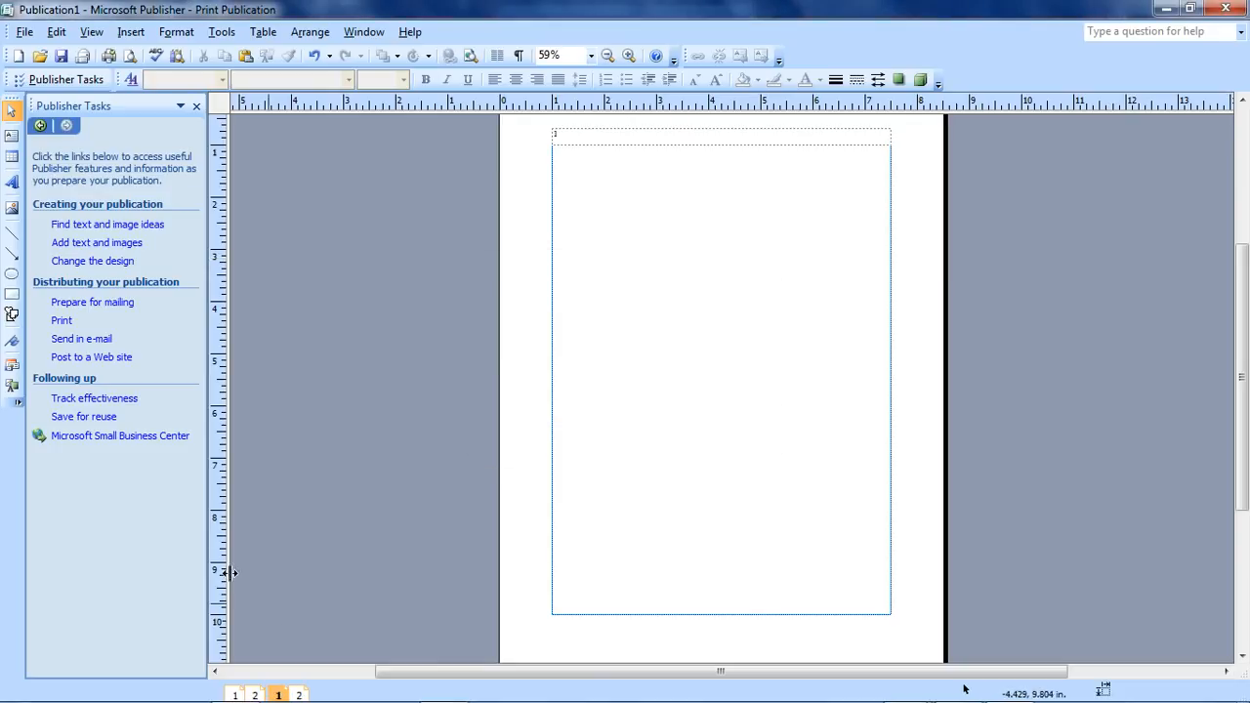
# Check the pages of both sections one by one, then return to the publication's first page
pyautogui.click(236, 694)
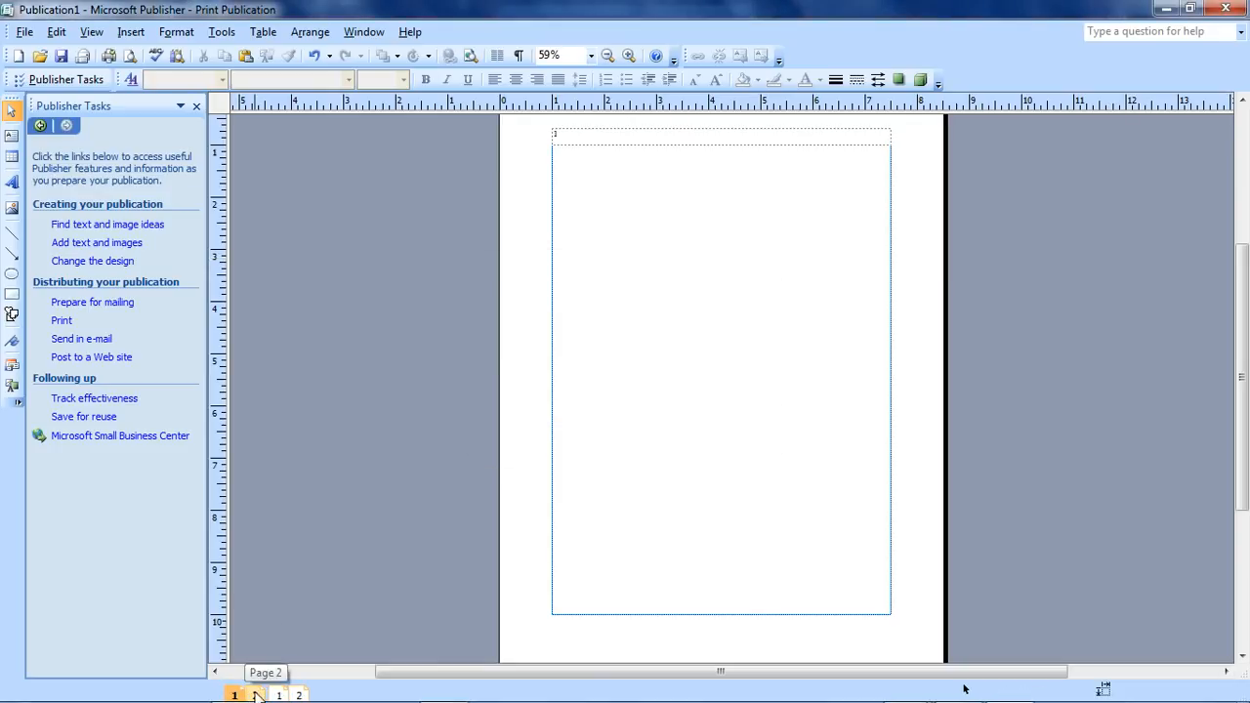
pyautogui.click(255, 694)
pyautogui.click(299, 695)
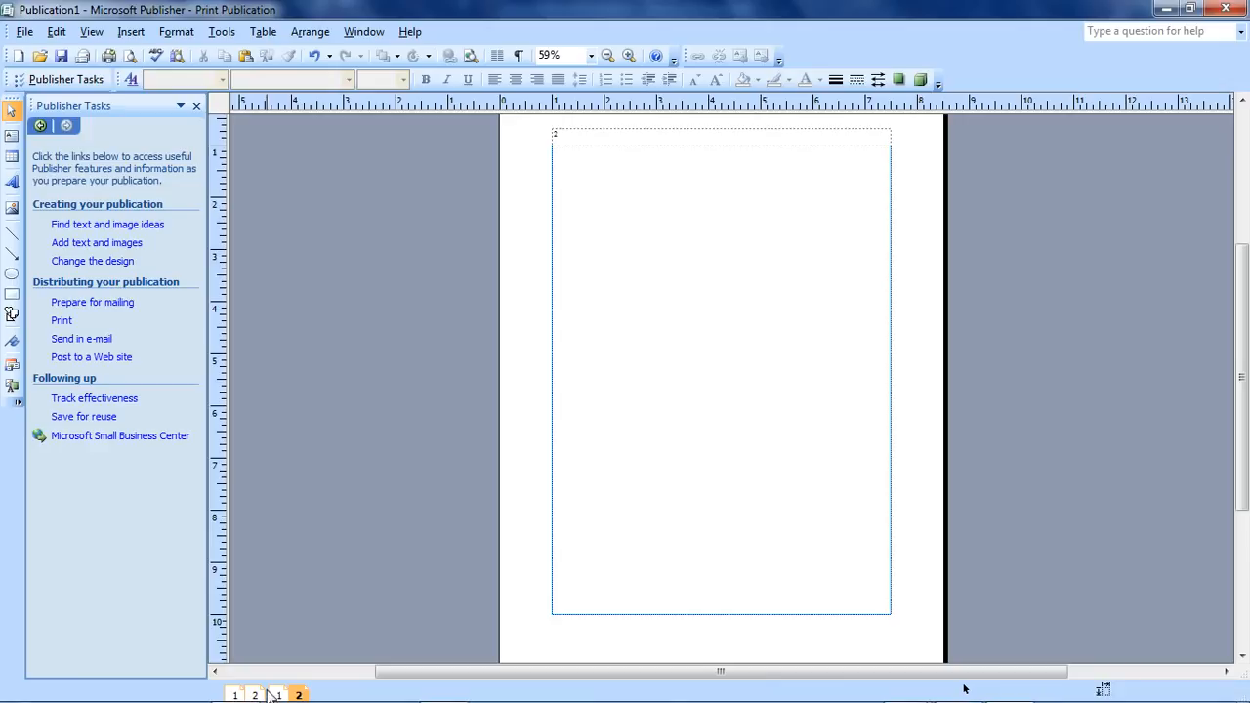
pyautogui.click(234, 695)
# Browse the Design Gallery categories and insert the Accent Box masthead on page 1
pyautogui.click(131, 31)
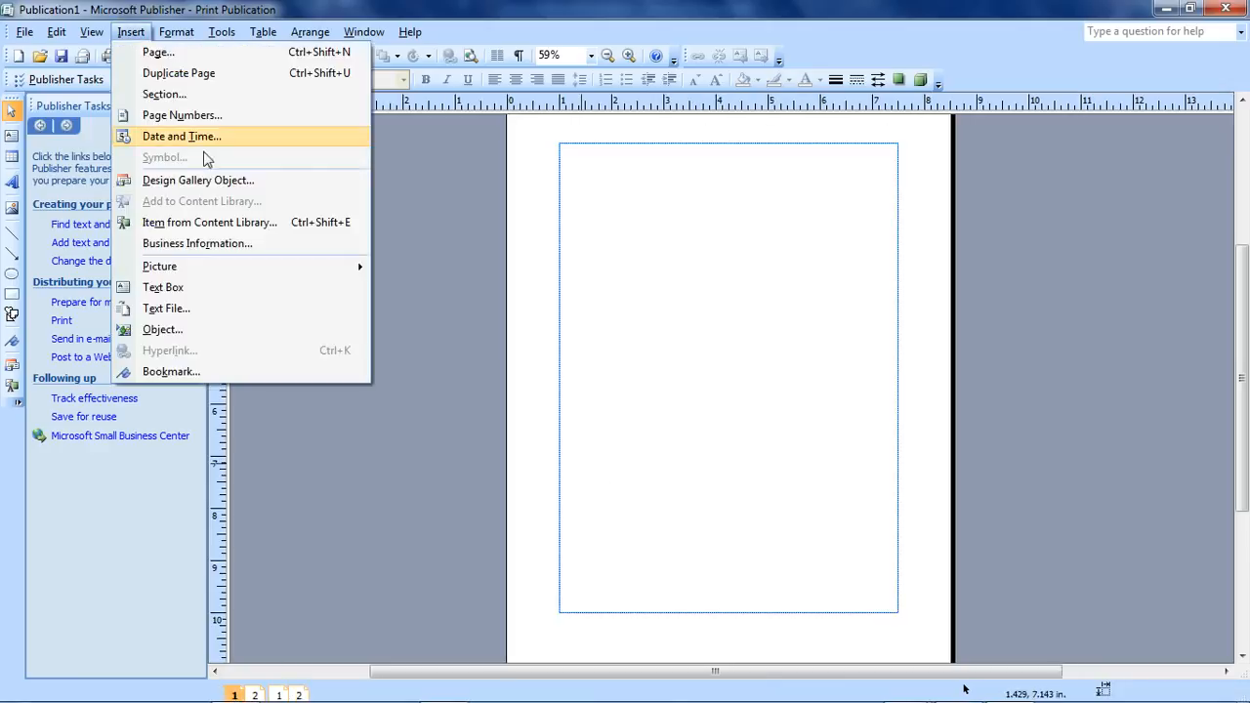
pyautogui.click(207, 181)
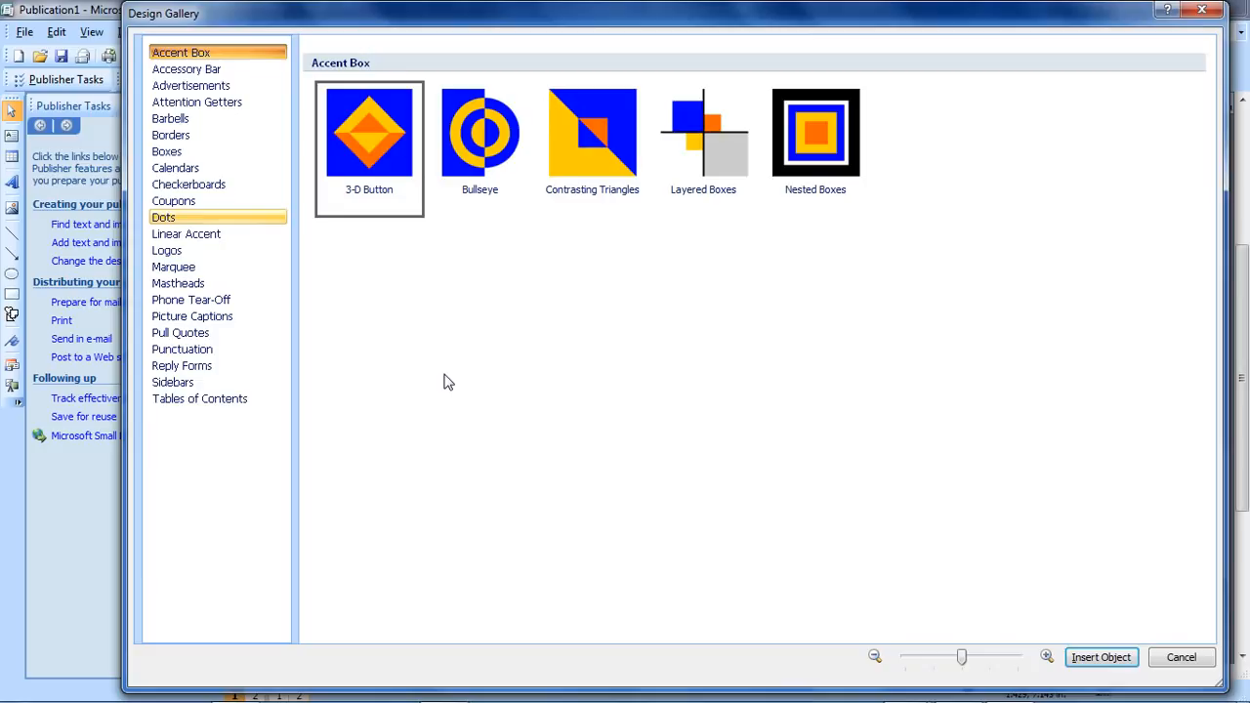
pyautogui.click(195, 169)
pyautogui.click(186, 134)
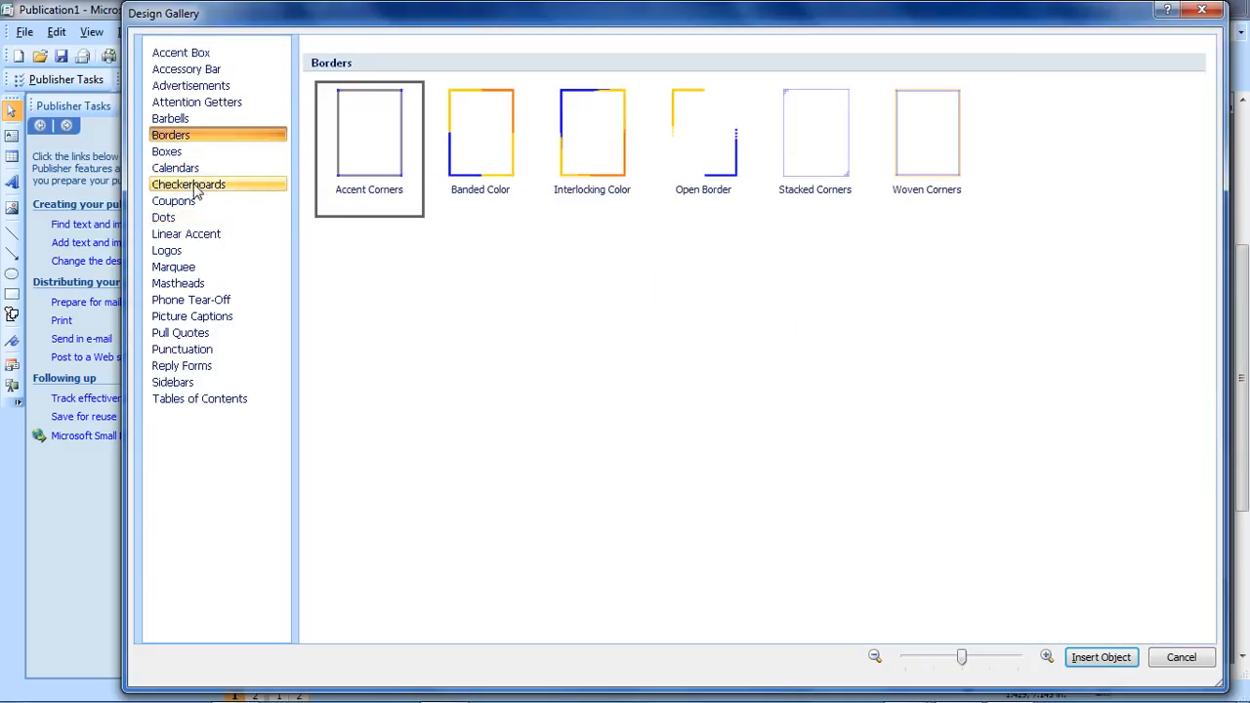
pyautogui.click(195, 235)
pyautogui.click(186, 301)
pyautogui.click(195, 350)
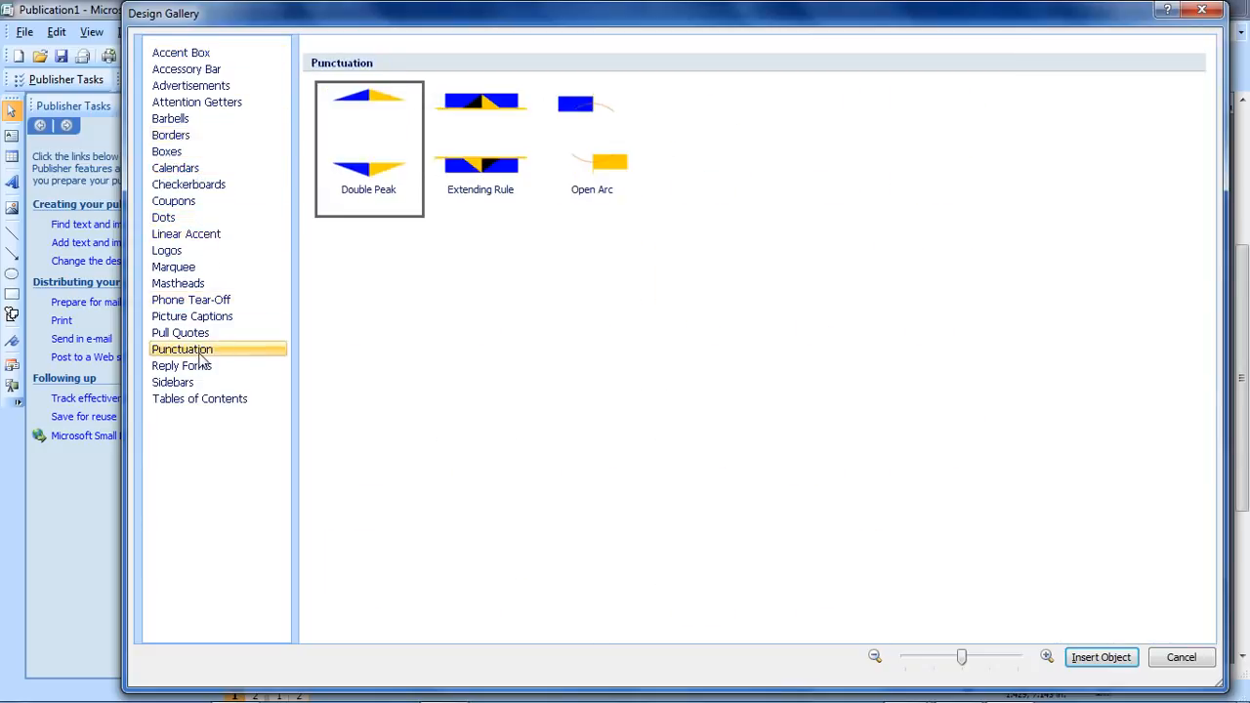
pyautogui.click(184, 285)
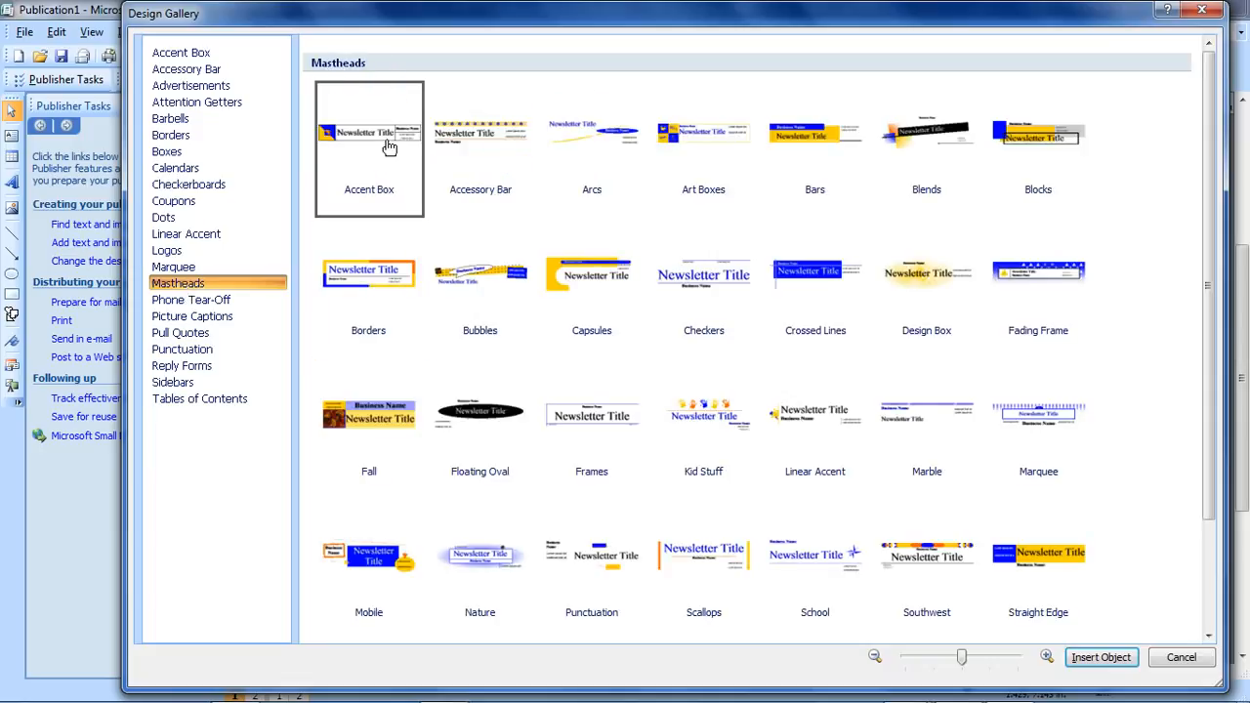
pyautogui.click(1101, 657)
# Move the masthead to the top margin and fill it in with The DeKalb Daily, Northern Illinois University and the date 03/20/2013
pyautogui.moveTo(698, 354); pyautogui.dragTo(701, 143)
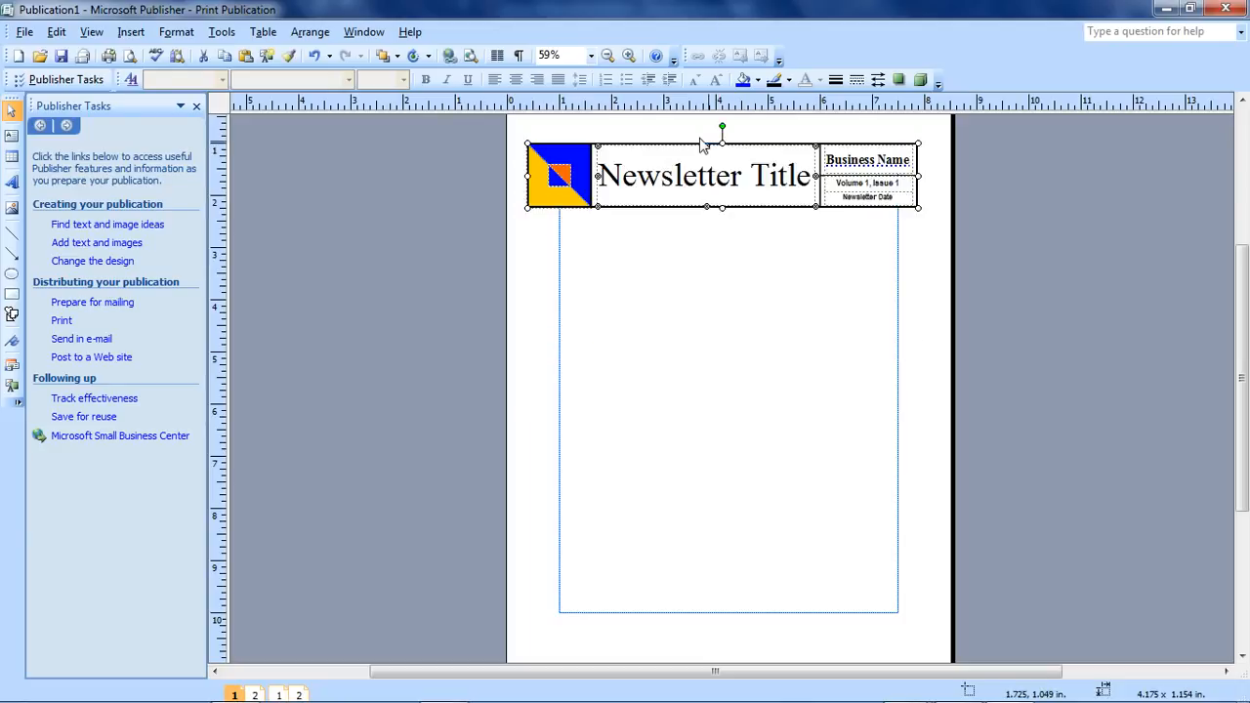
pyautogui.click(702, 136)
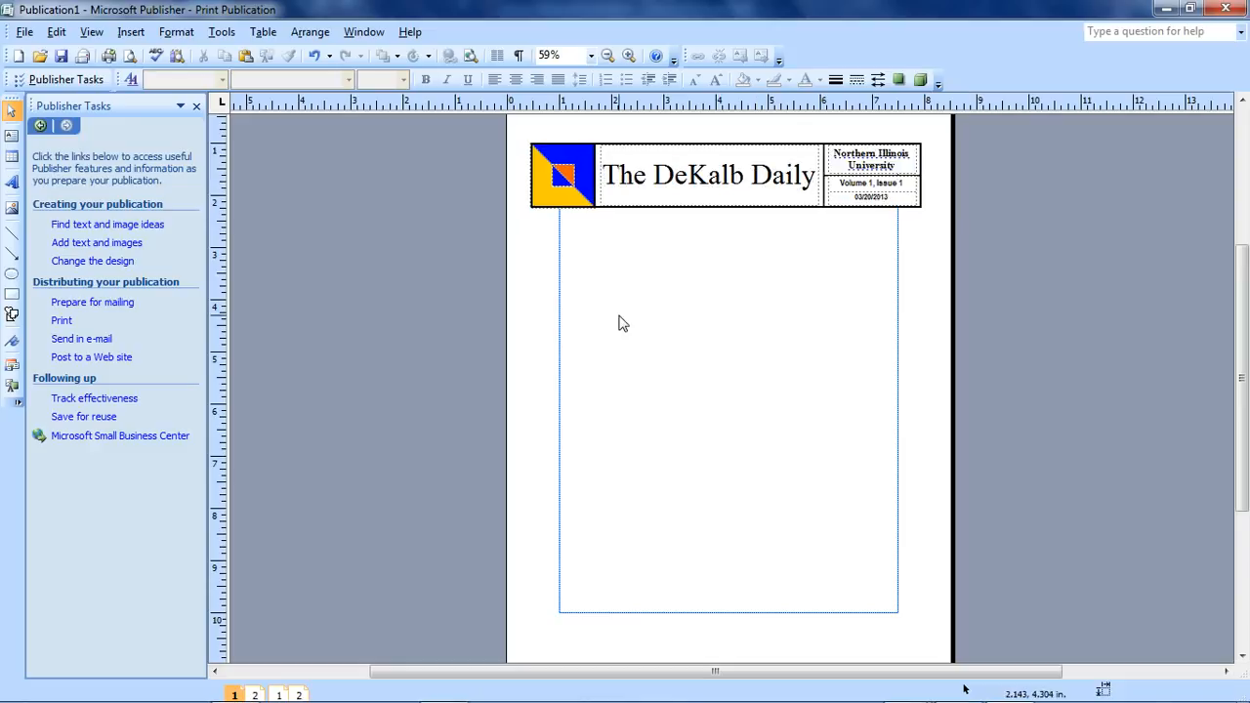
# Try several color schemes on the publication, including Cavern and Crocus, and apply Burgundy
pyautogui.click(180, 105)
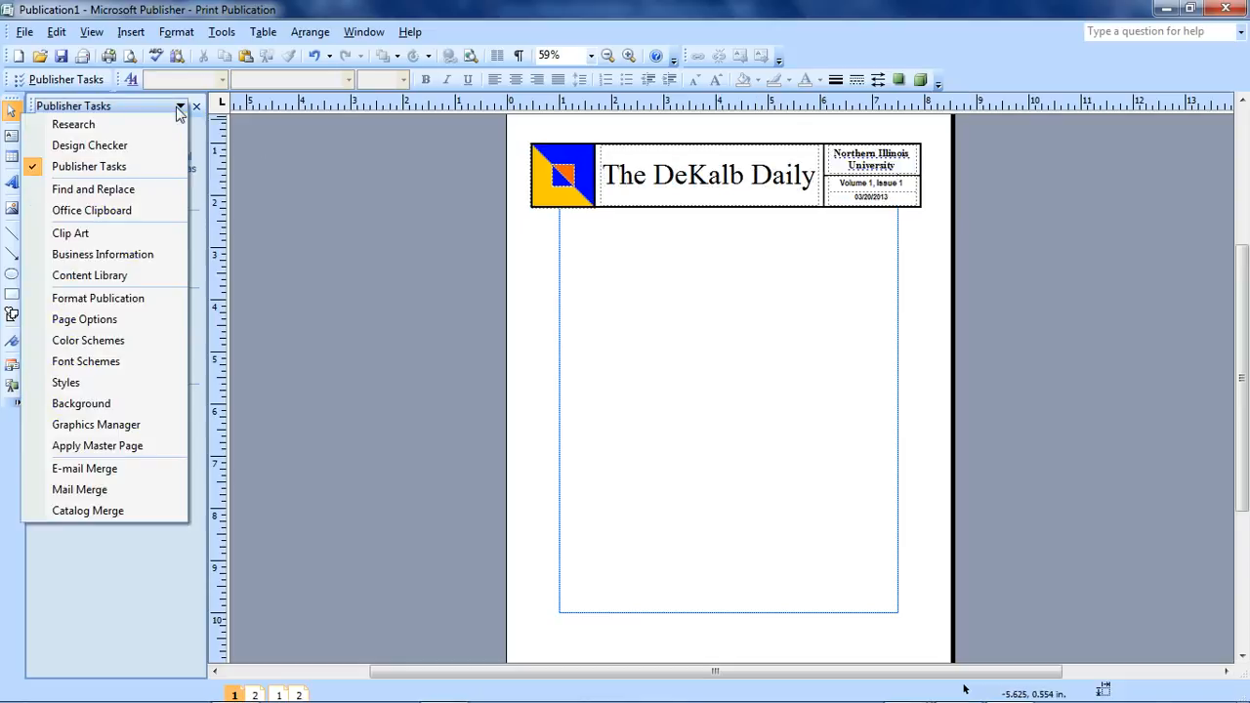
pyautogui.click(159, 299)
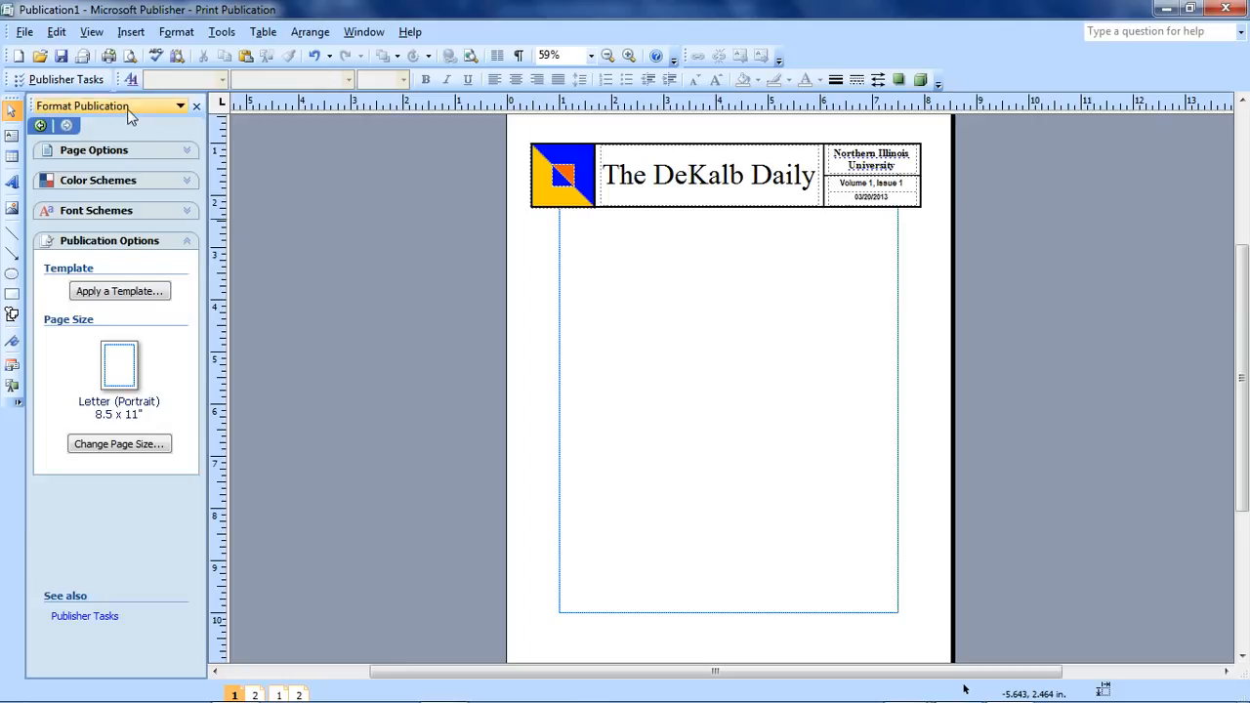
pyautogui.click(161, 181)
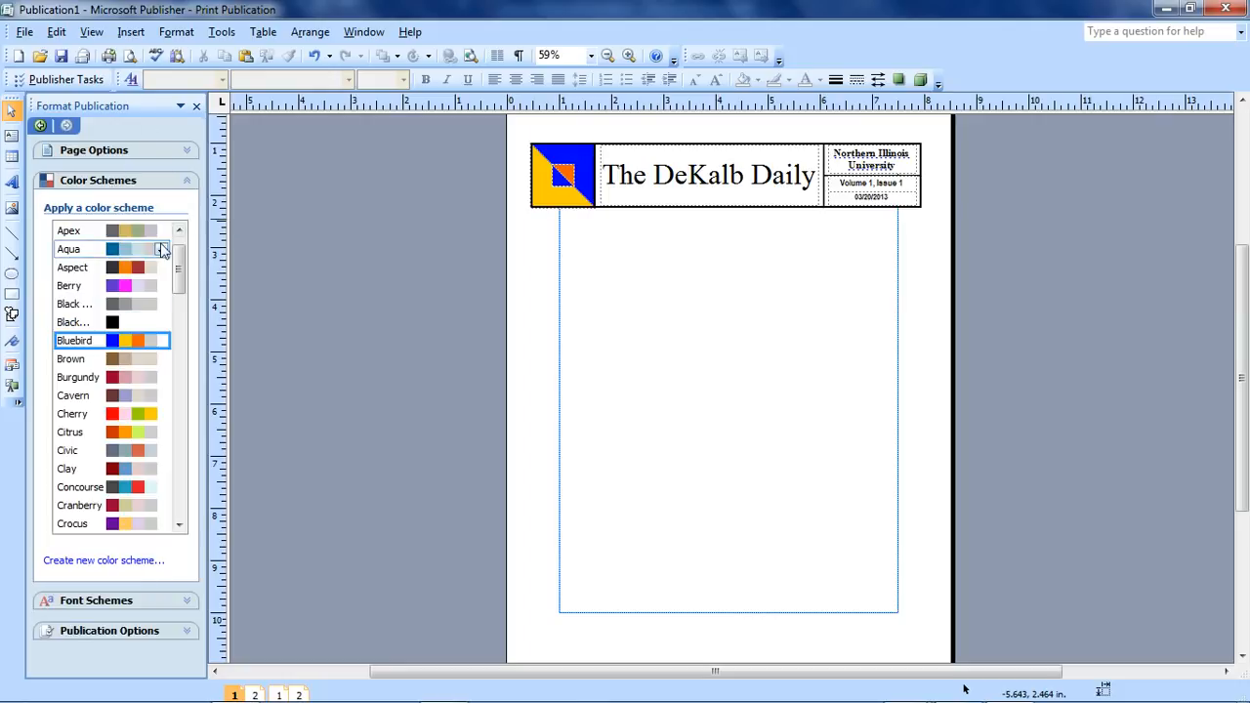
pyautogui.click(93, 359)
pyautogui.click(73, 396)
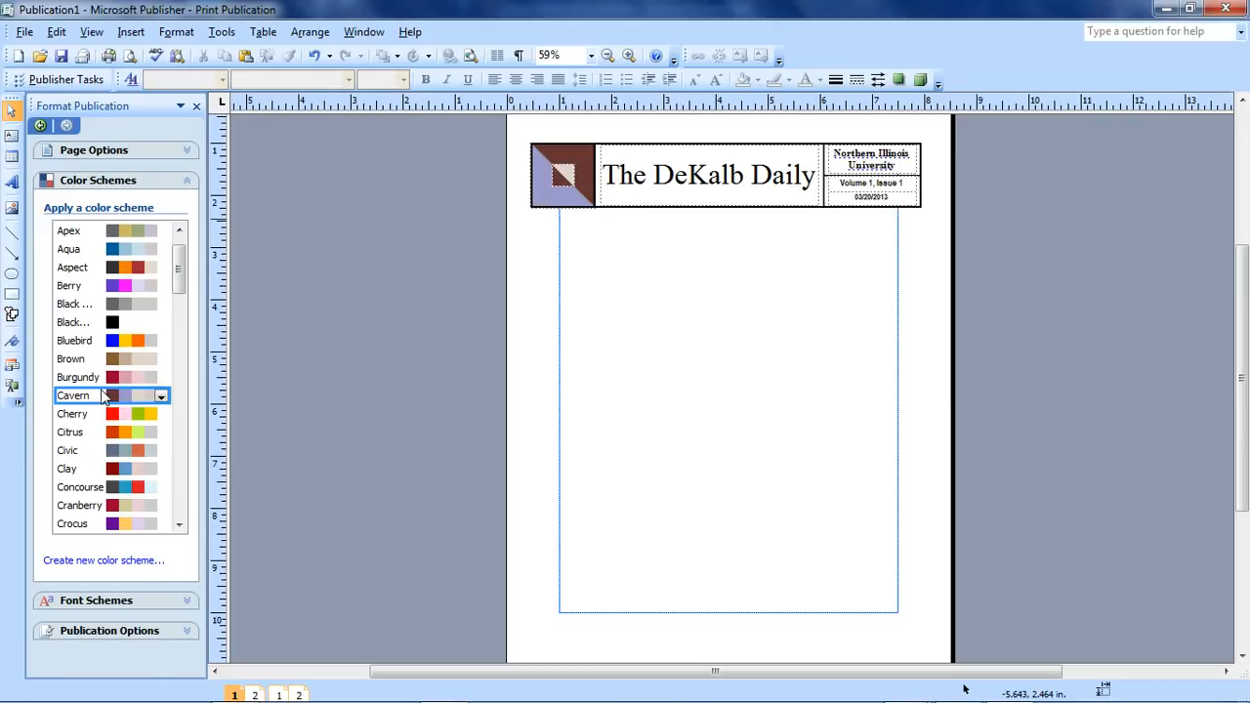
pyautogui.click(68, 450)
pyautogui.click(78, 486)
pyautogui.click(86, 526)
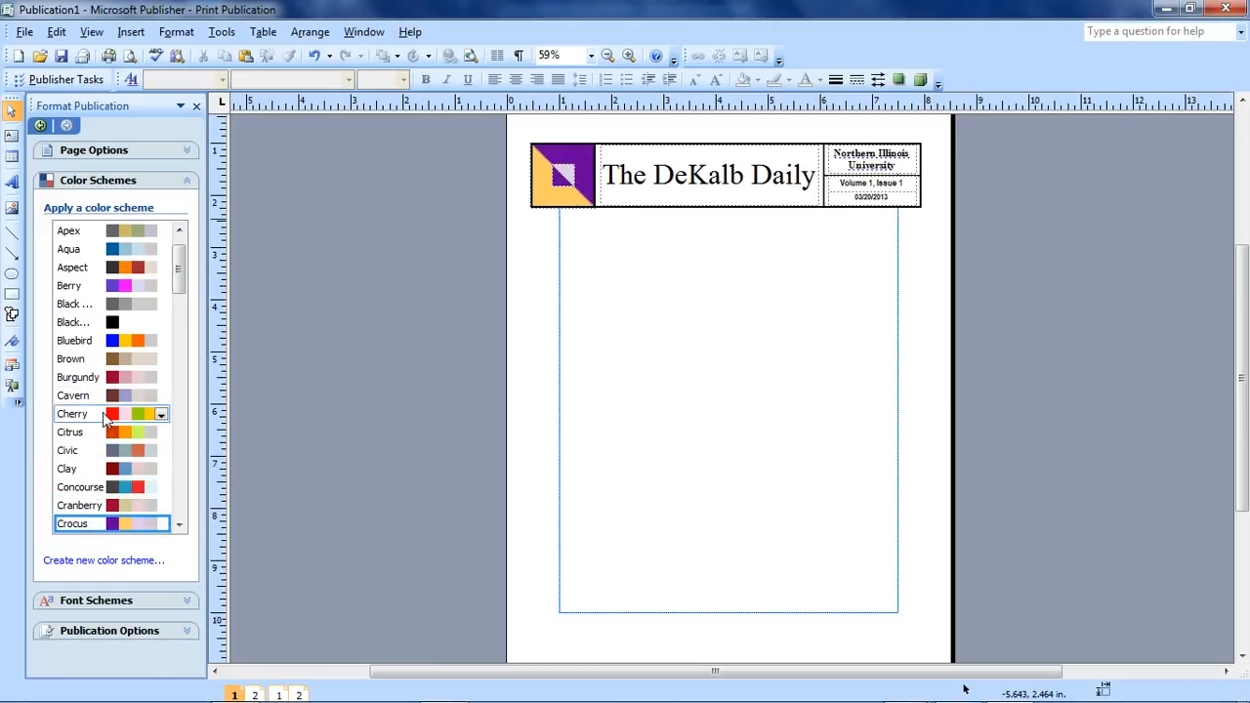
pyautogui.click(73, 413)
pyautogui.click(78, 377)
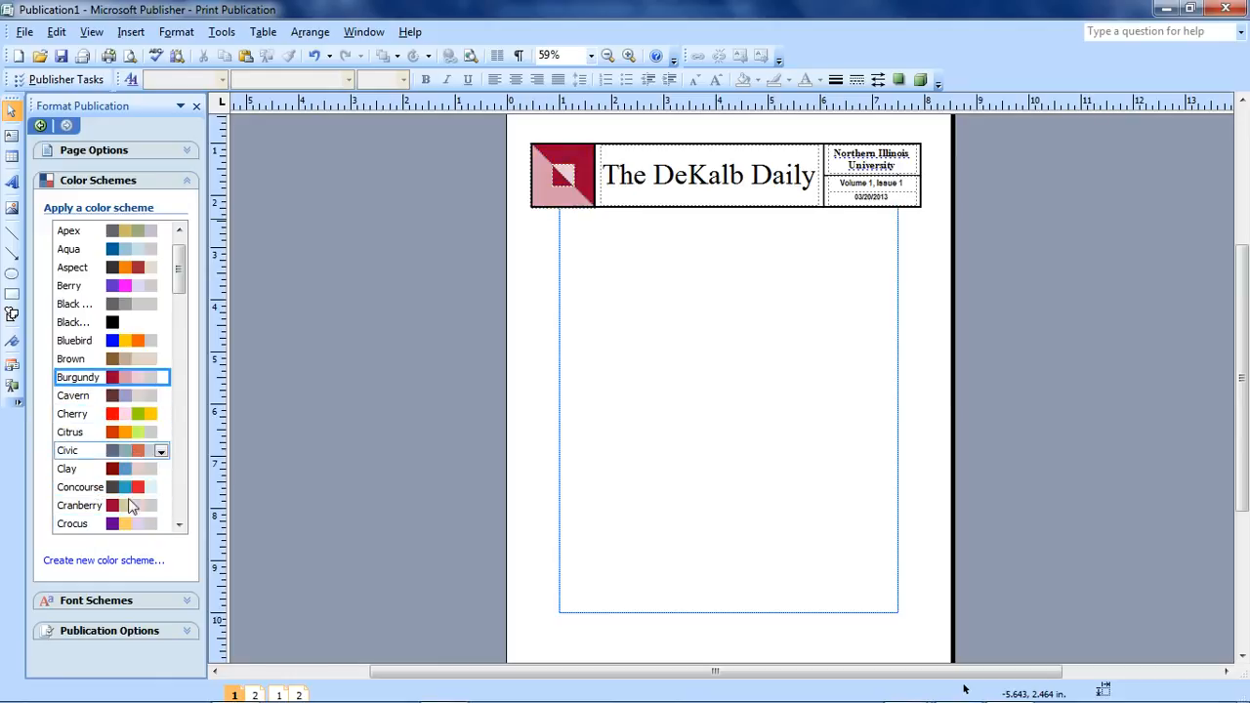
# Create and save a color scheme named Northern Illinois University with red, black and white accent colors
pyautogui.click(127, 560)
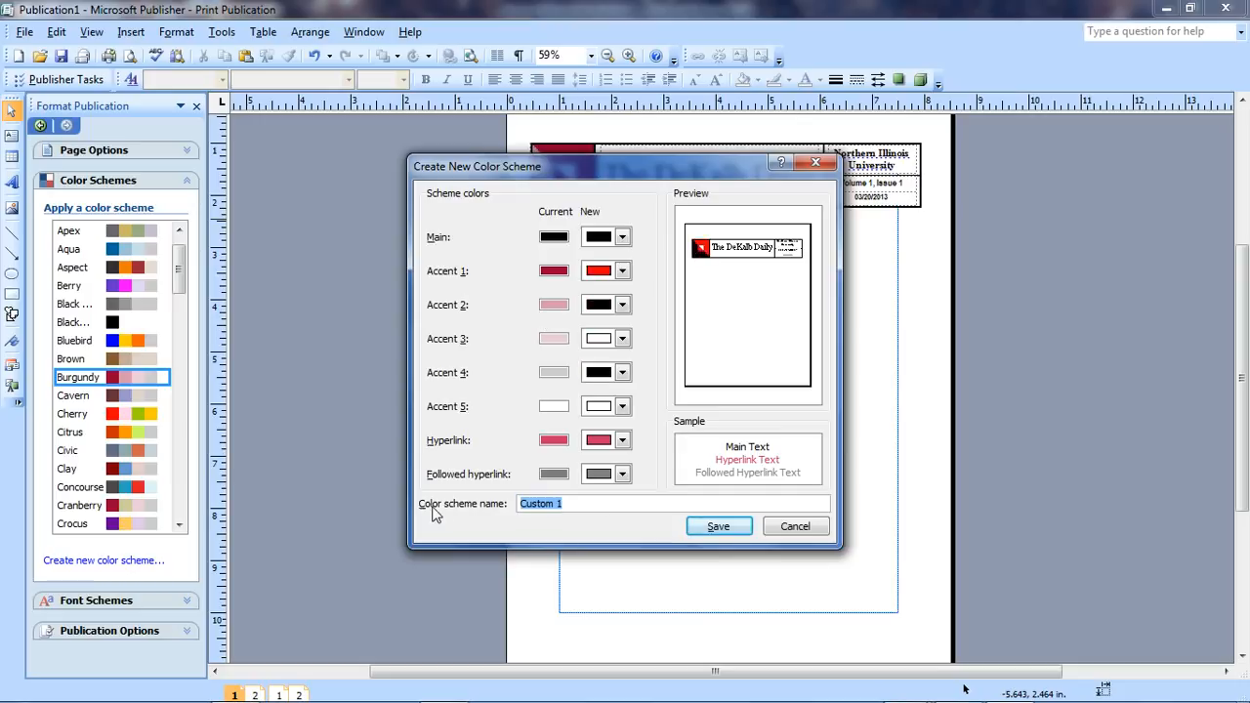
pyautogui.write('Northern Illinois Uni')
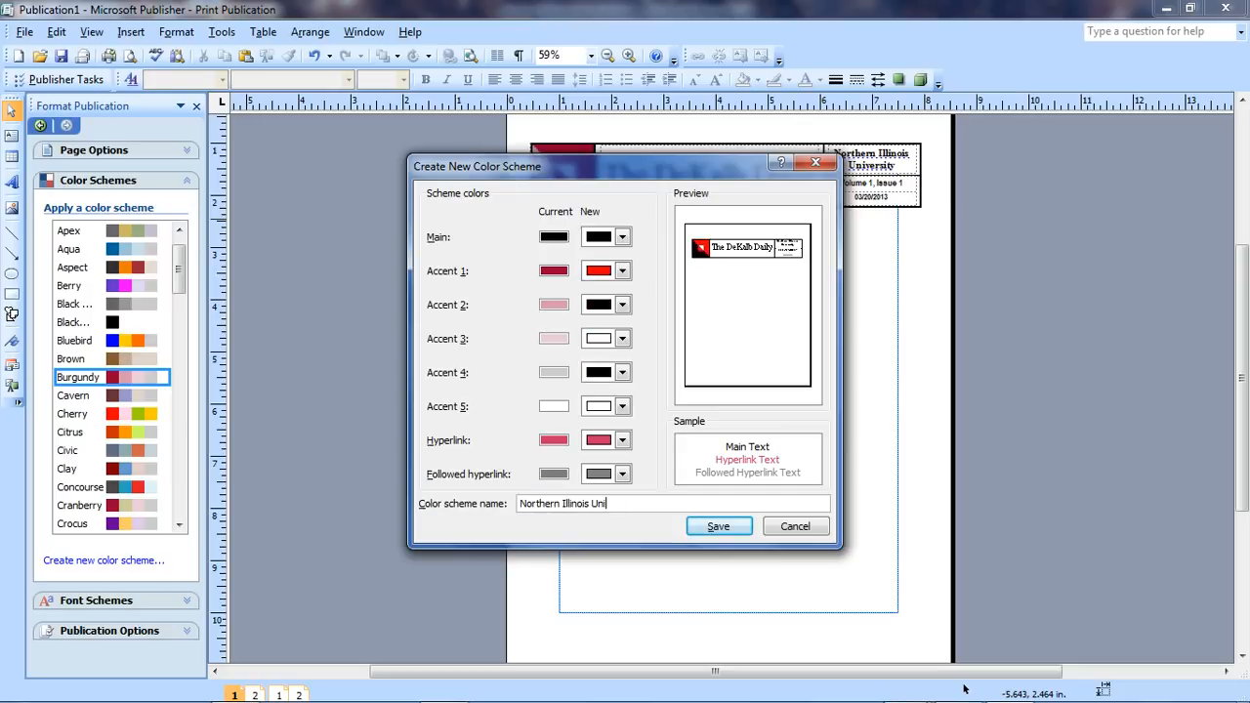
pyautogui.write('versity')
pyautogui.click(713, 532)
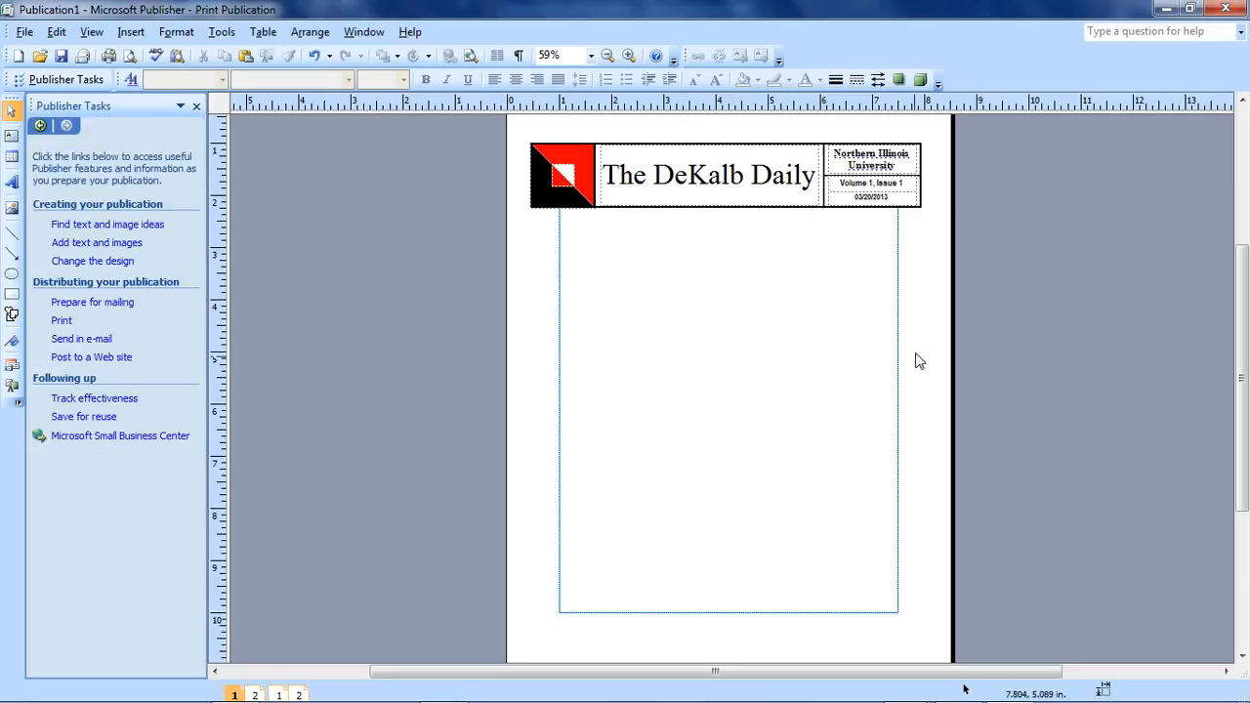
# Examine page 1 in print preview and return to the publication
pyautogui.click(25, 32)
pyautogui.click(107, 333)
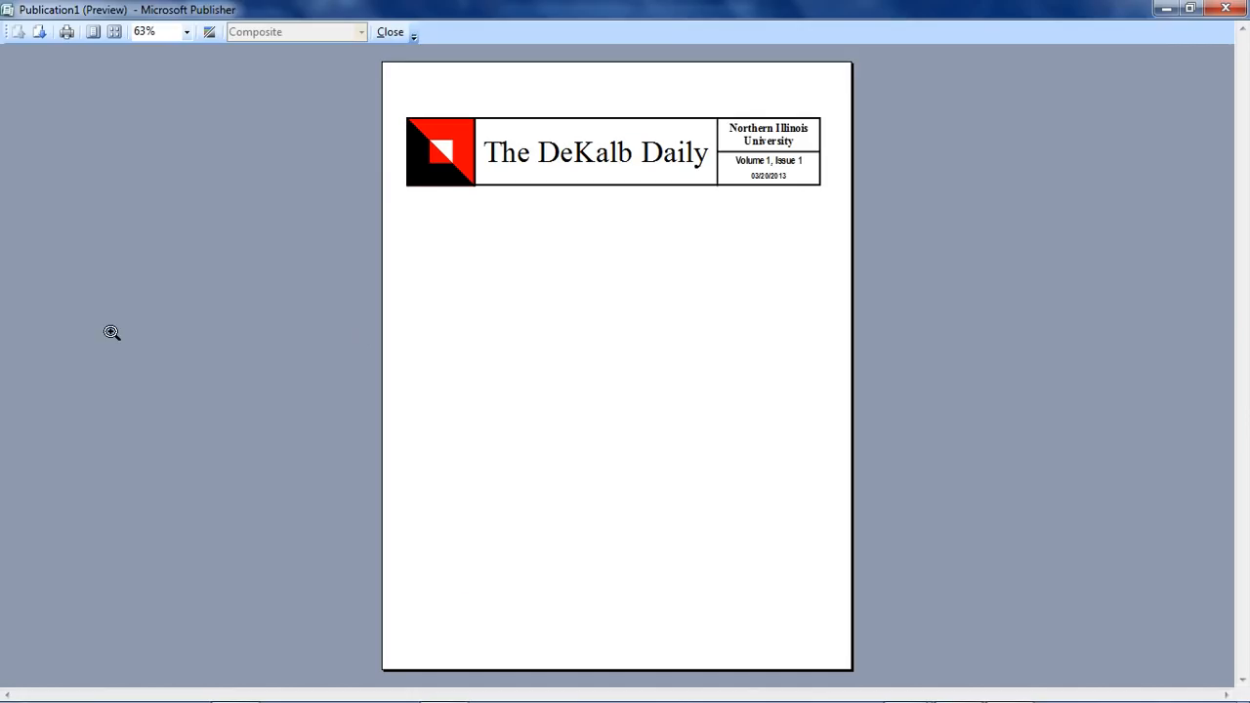
pyautogui.click(389, 32)
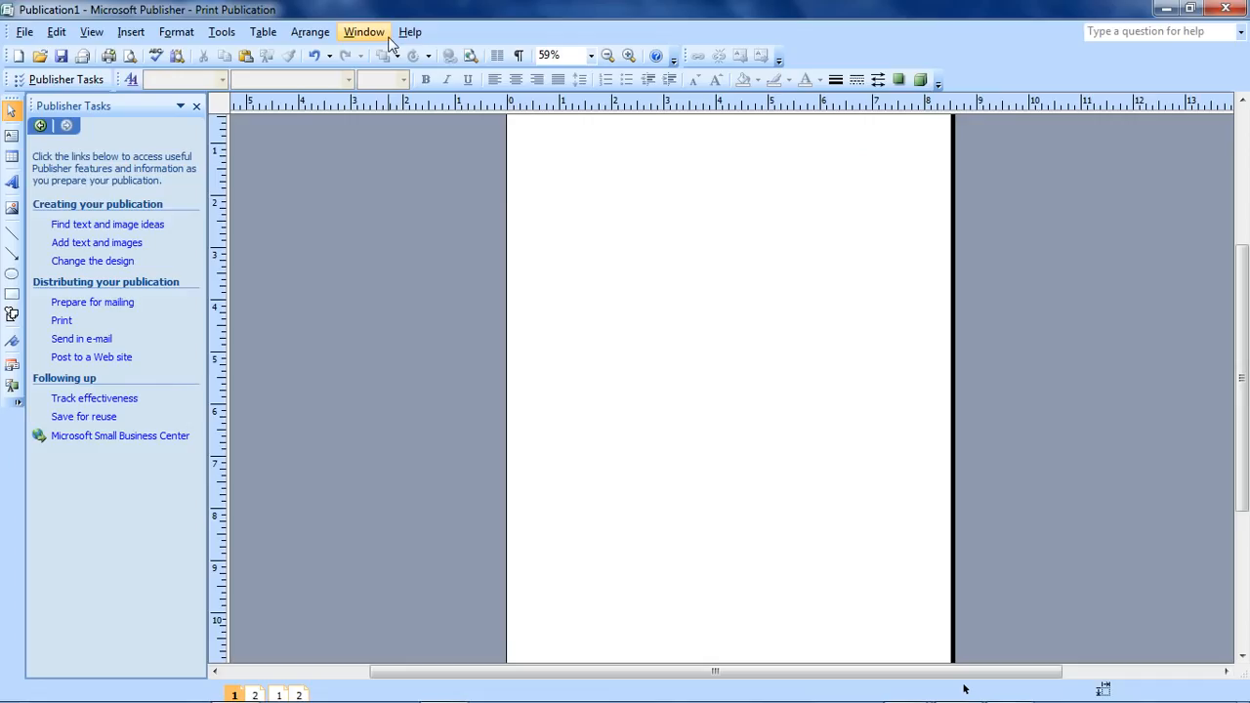
# Insert four pictures from file together, including Altgeld Hall, the lagoon and the Egyptian Theatre at dusk
pyautogui.click(131, 31)
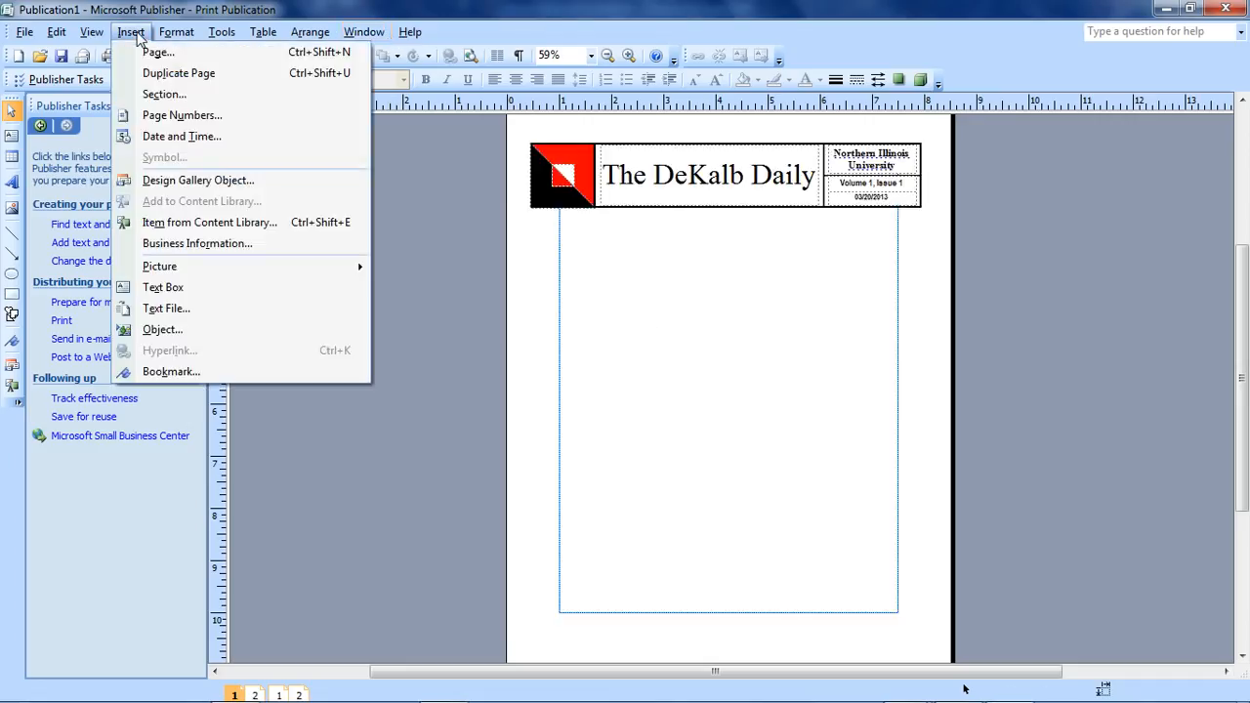
pyautogui.moveTo(245, 275)
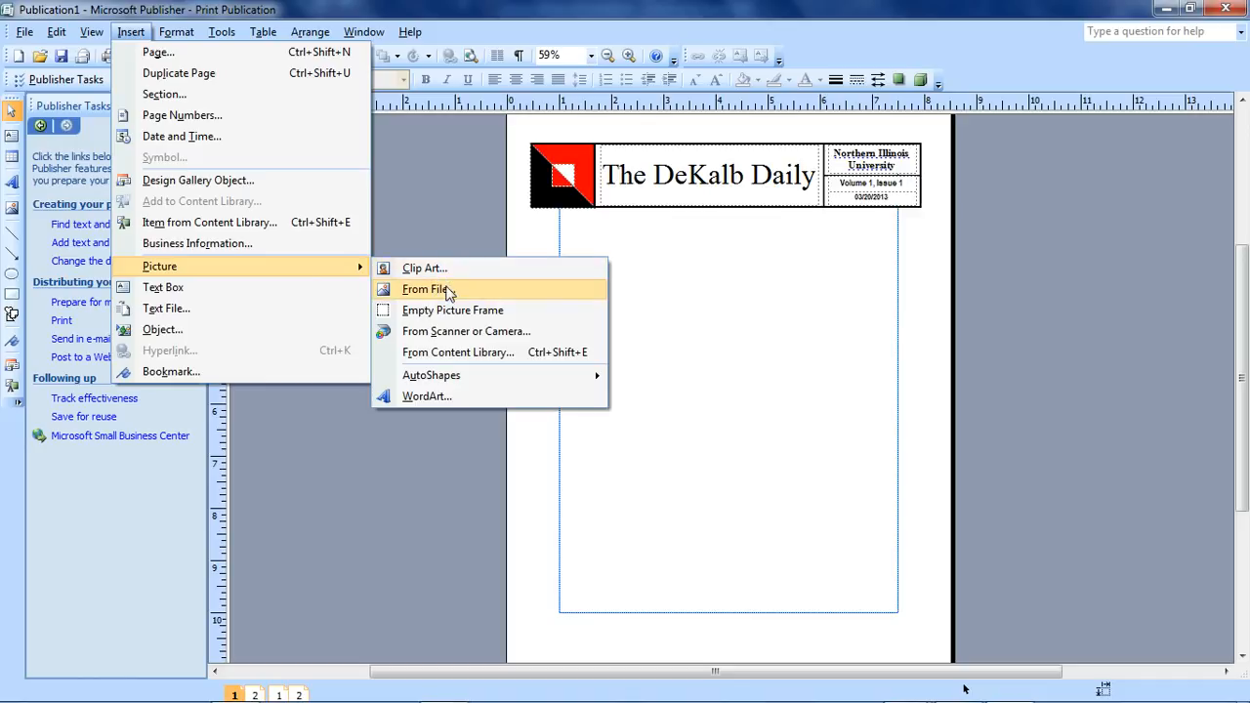
pyautogui.click(427, 289)
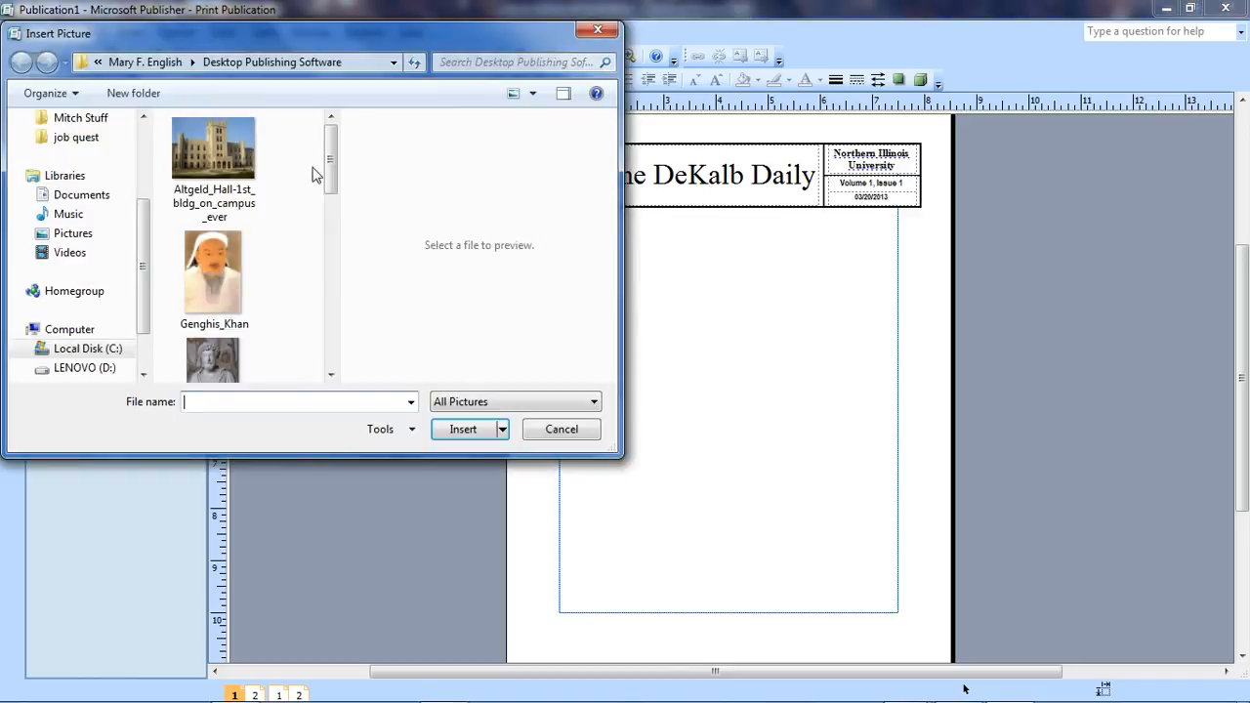
pyautogui.click(213, 156)
pyautogui.moveTo(330, 171); pyautogui.dragTo(332, 313)
pyautogui.click(235, 187)
pyautogui.keyDown('ctrl'); pyautogui.click(232, 230); pyautogui.keyUp('ctrl')
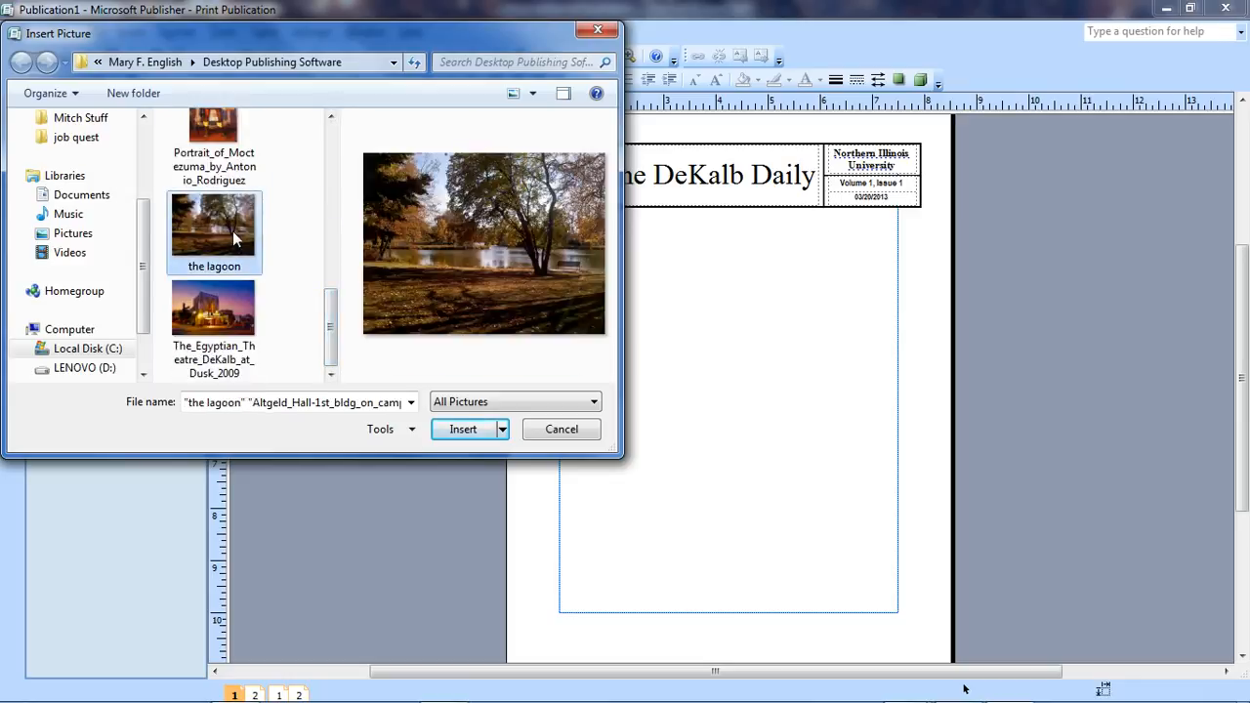
pyautogui.keyDown('ctrl'); pyautogui.click(238, 314); pyautogui.keyUp('ctrl')
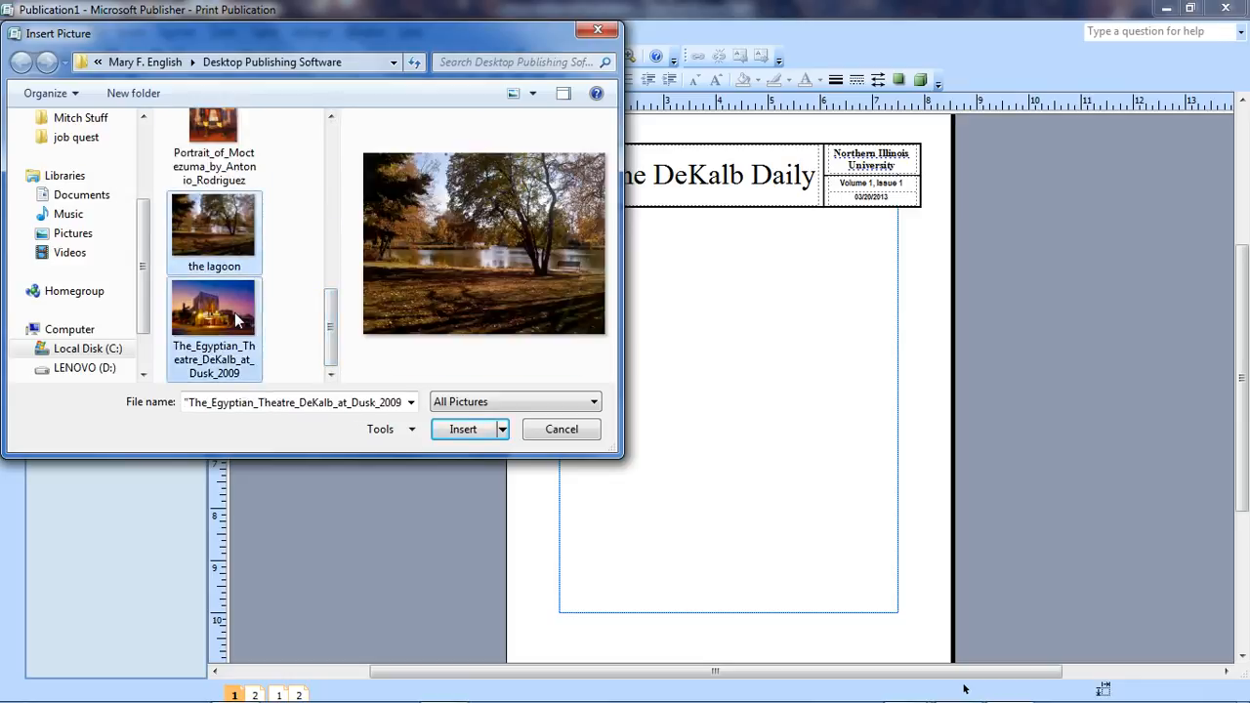
pyautogui.click(463, 430)
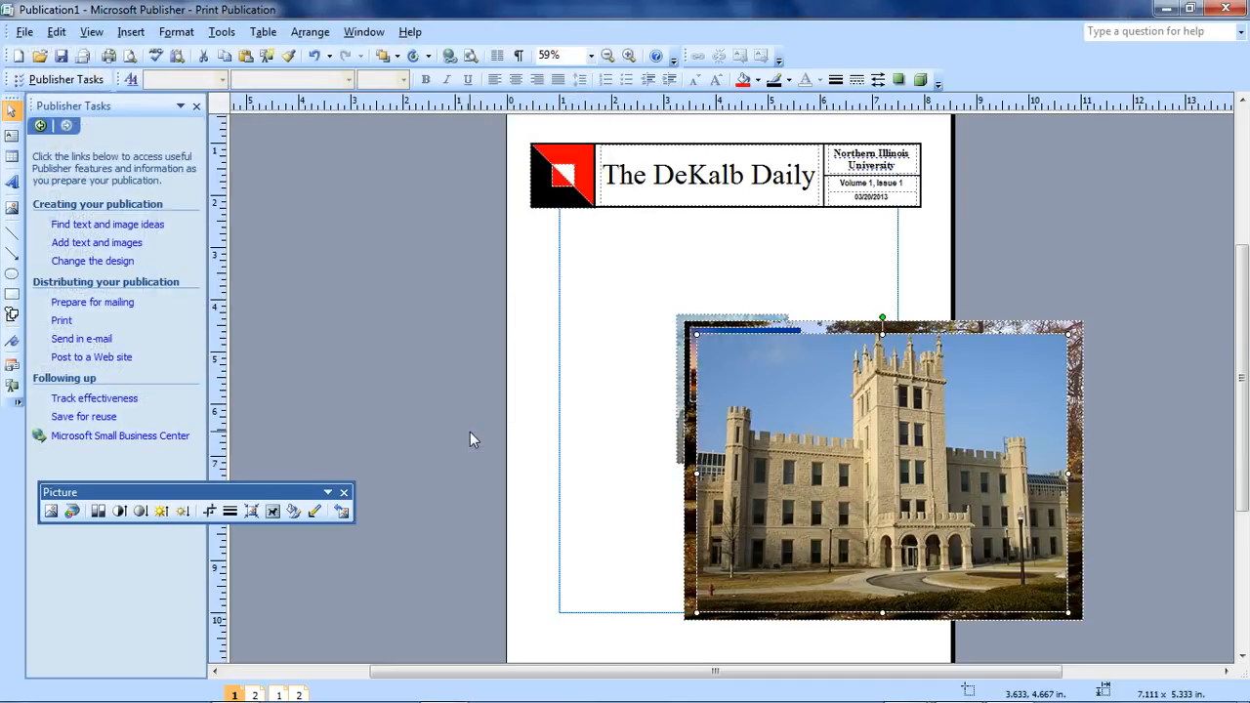
# Shrink the Altgeld Hall picture to 4 x 3 in, tilt it slightly counterclockwise, and arrange the four pictures below the masthead
pyautogui.moveTo(890, 450); pyautogui.dragTo(507, 396)
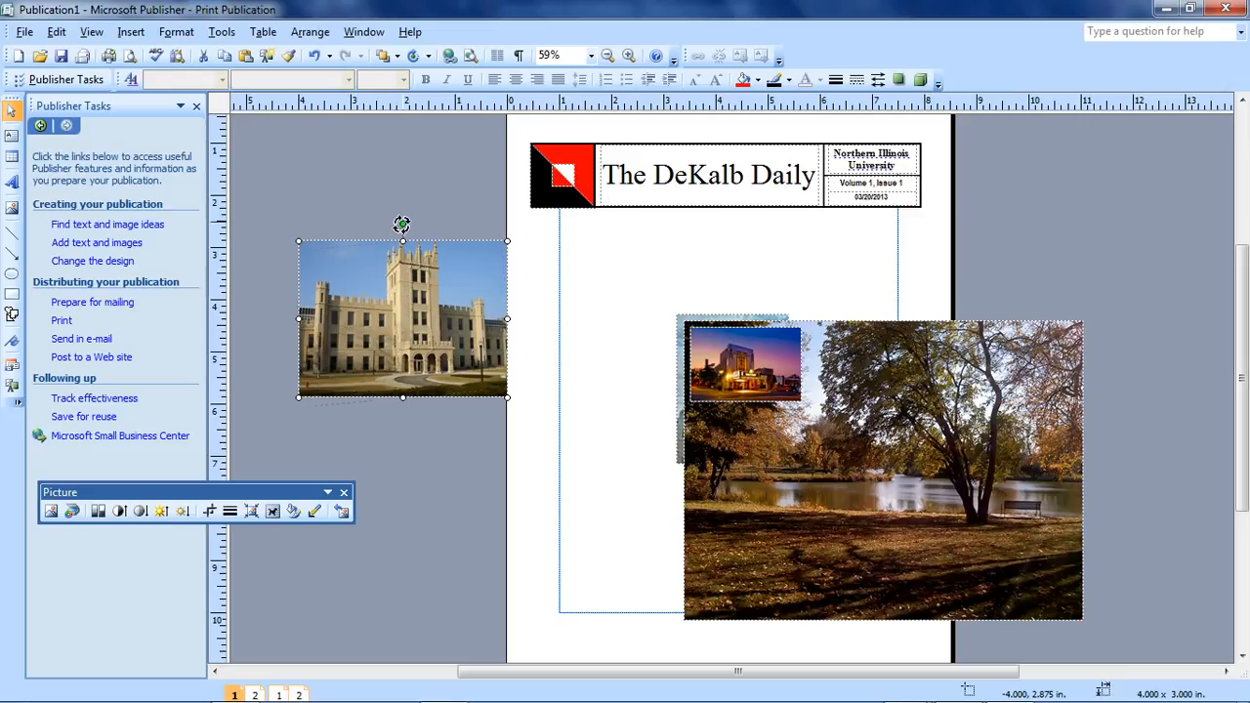
pyautogui.moveTo(401, 225); pyautogui.dragTo(395, 235)
pyautogui.moveTo(431, 299); pyautogui.dragTo(490, 325)
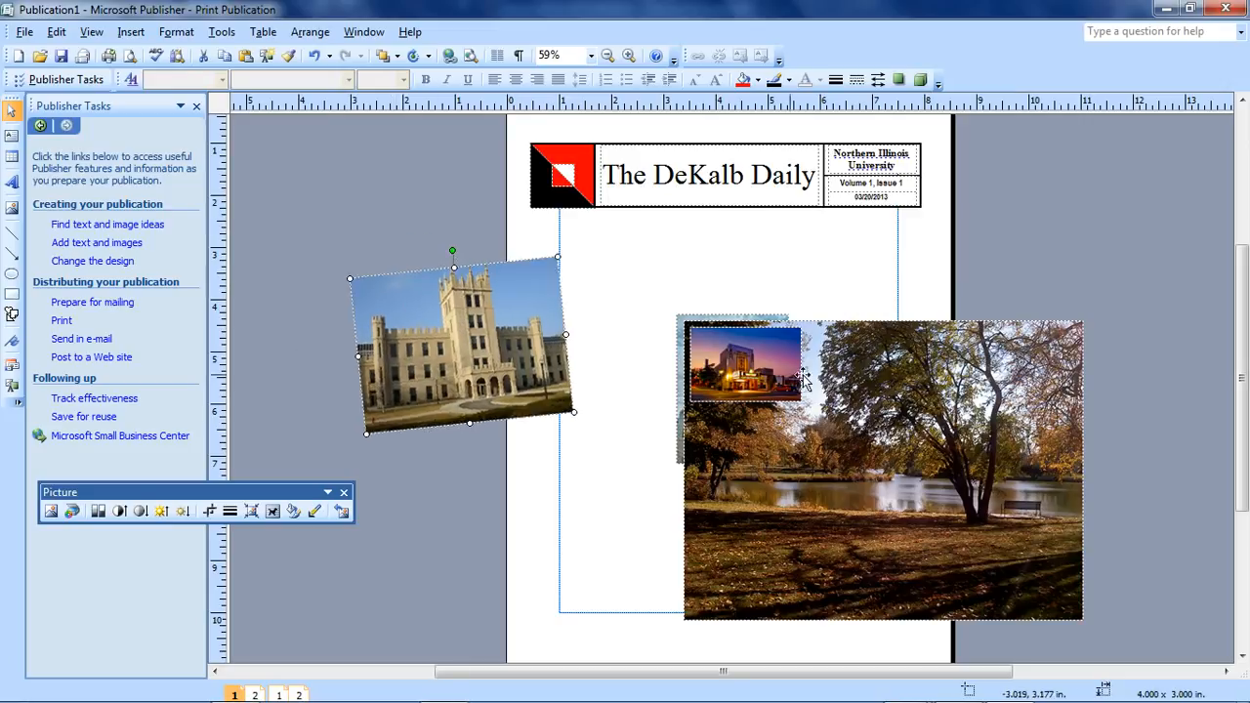
pyautogui.moveTo(772, 370); pyautogui.dragTo(591, 595)
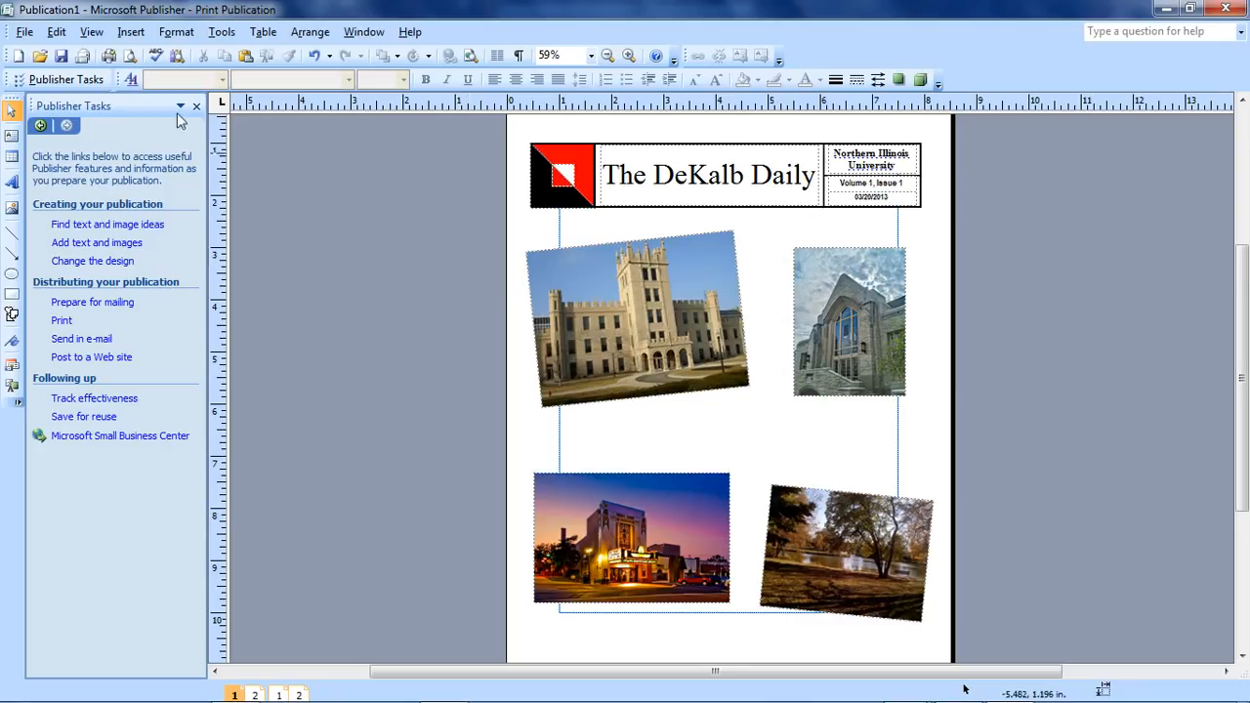
# Add a text box about 3 x 0.75 in below the Altgeld Hall picture with the caption Altgeld Building
pyautogui.click(131, 34)
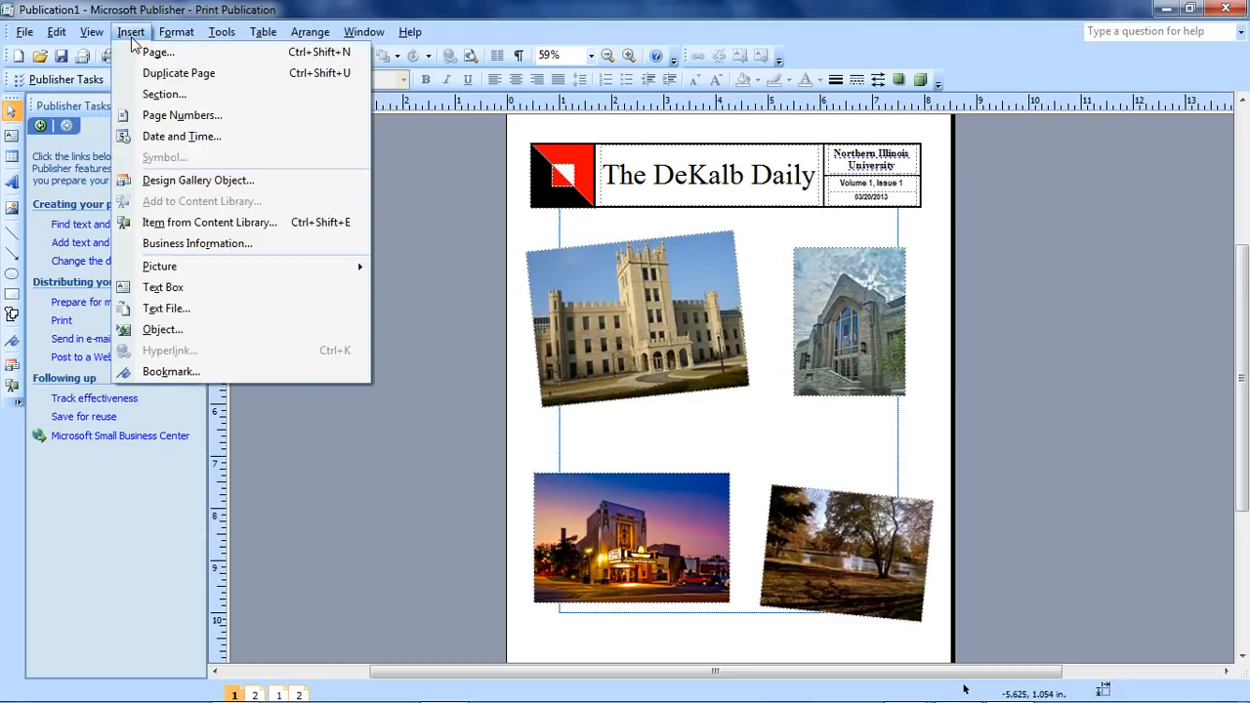
pyautogui.click(212, 287)
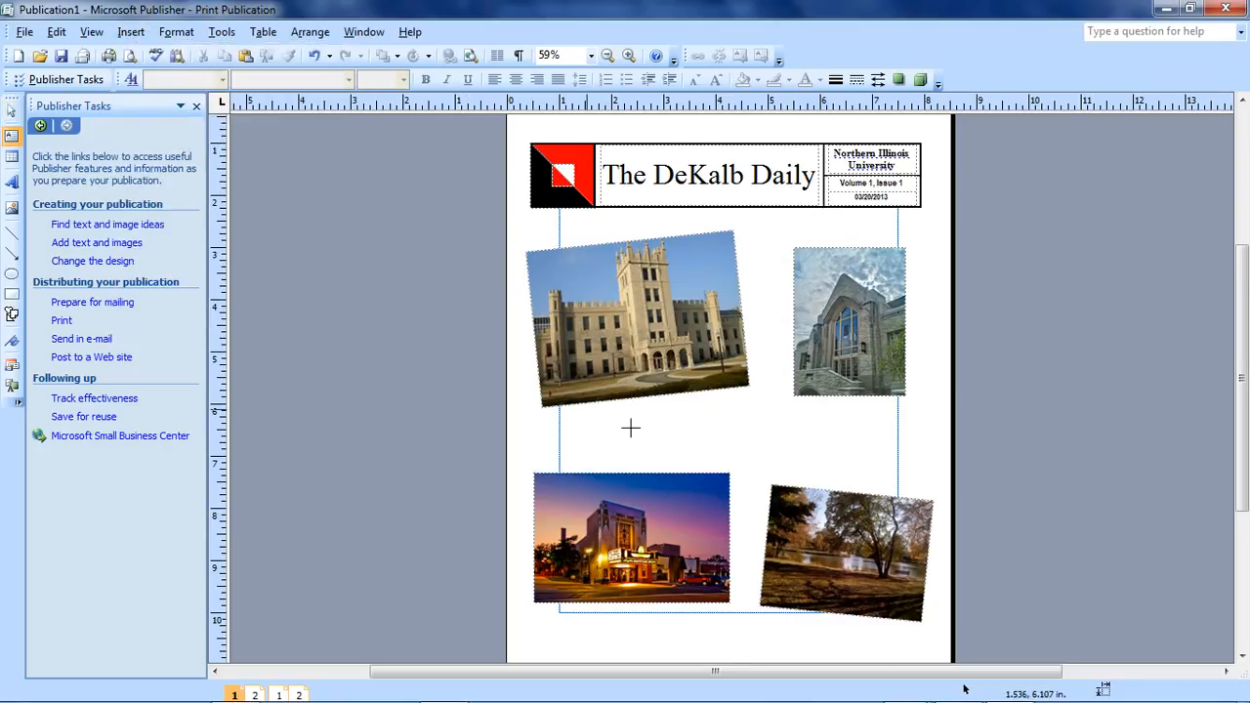
pyautogui.moveTo(586, 410); pyautogui.dragTo(745, 453)
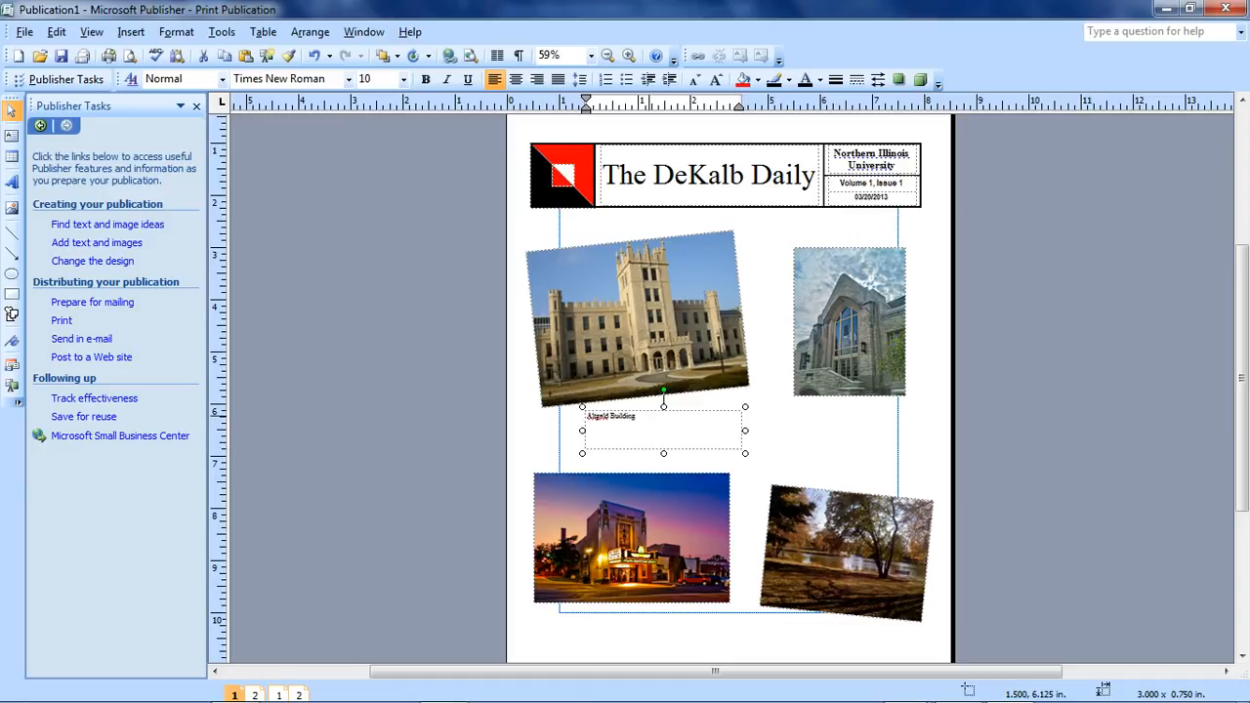
# Format the Altgeld Building caption in bold 28 pt Tahoma
pyautogui.moveTo(649, 417); pyautogui.dragTo(484, 418)
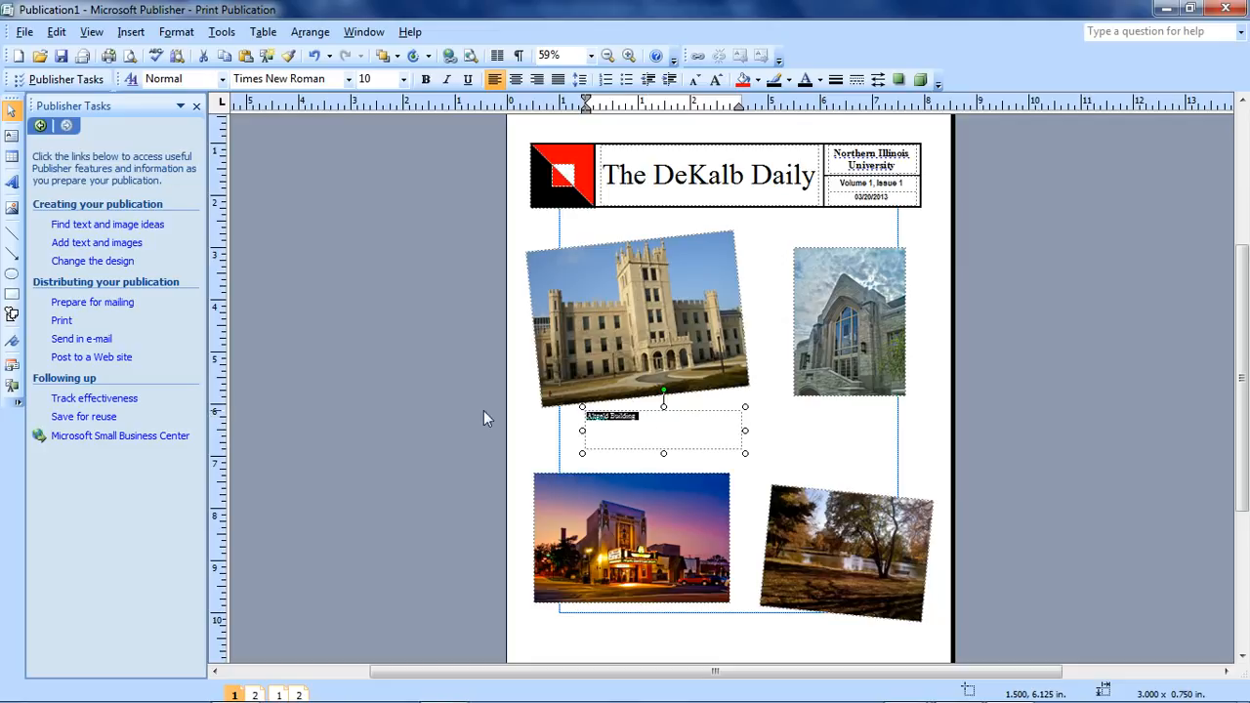
pyautogui.click(349, 79)
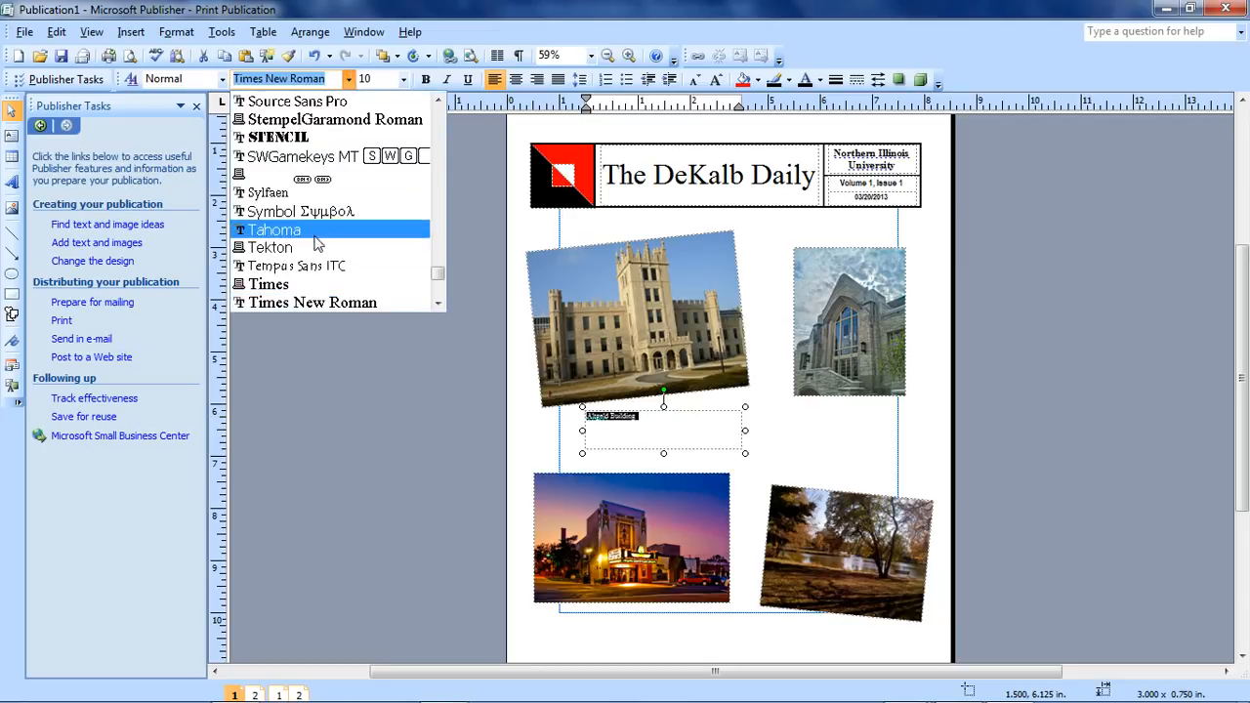
pyautogui.click(317, 231)
pyautogui.click(403, 80)
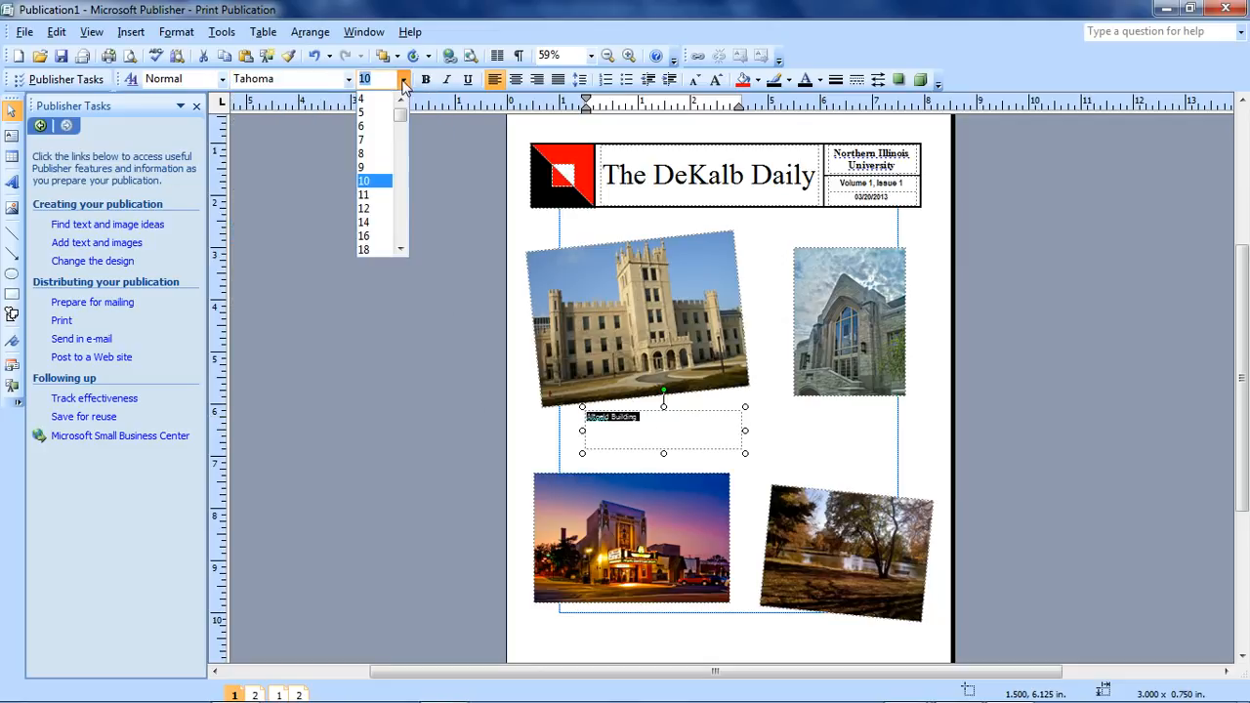
pyautogui.click(403, 203)
pyautogui.click(403, 203)
pyautogui.click(403, 203)
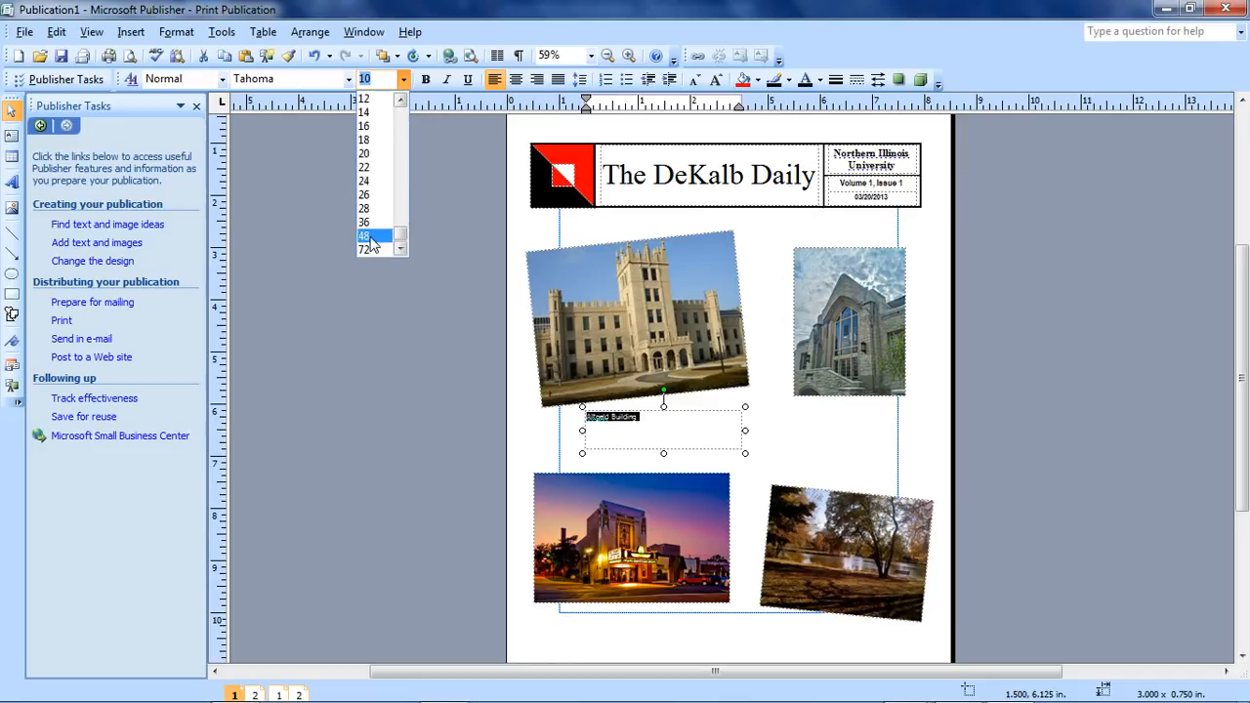
pyautogui.click(366, 236)
pyautogui.click(424, 79)
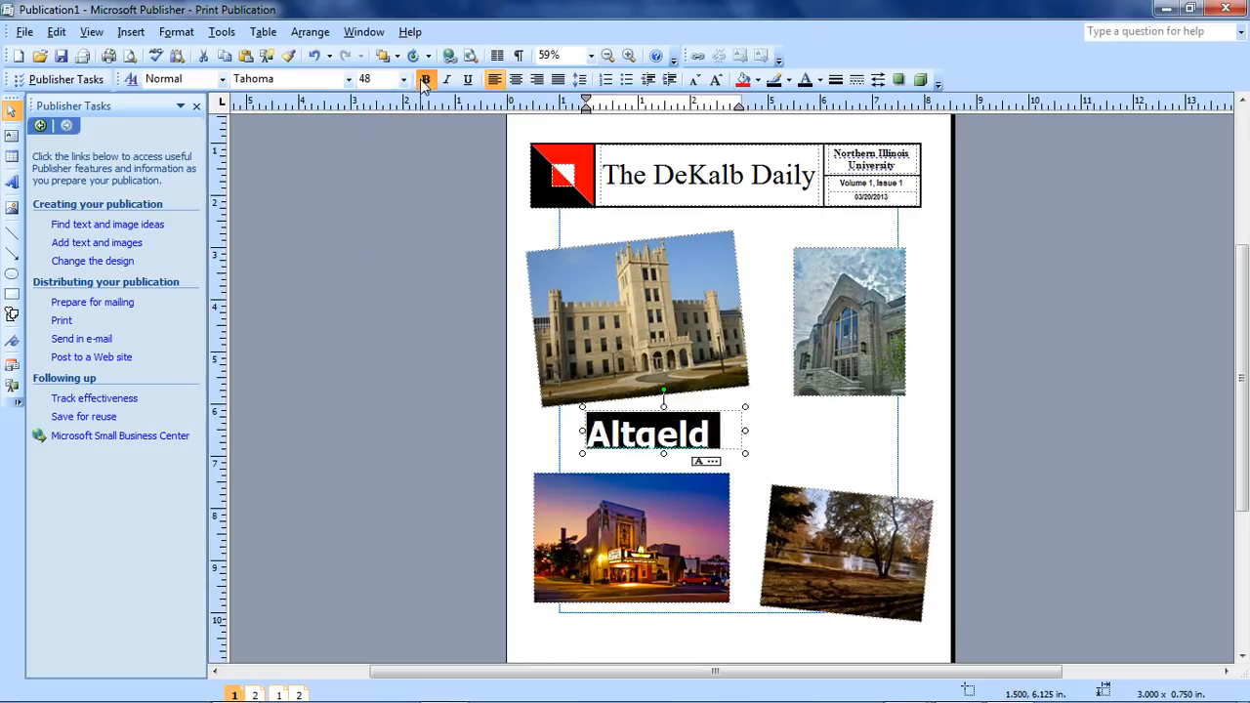
pyautogui.click(402, 79)
pyautogui.click(371, 223)
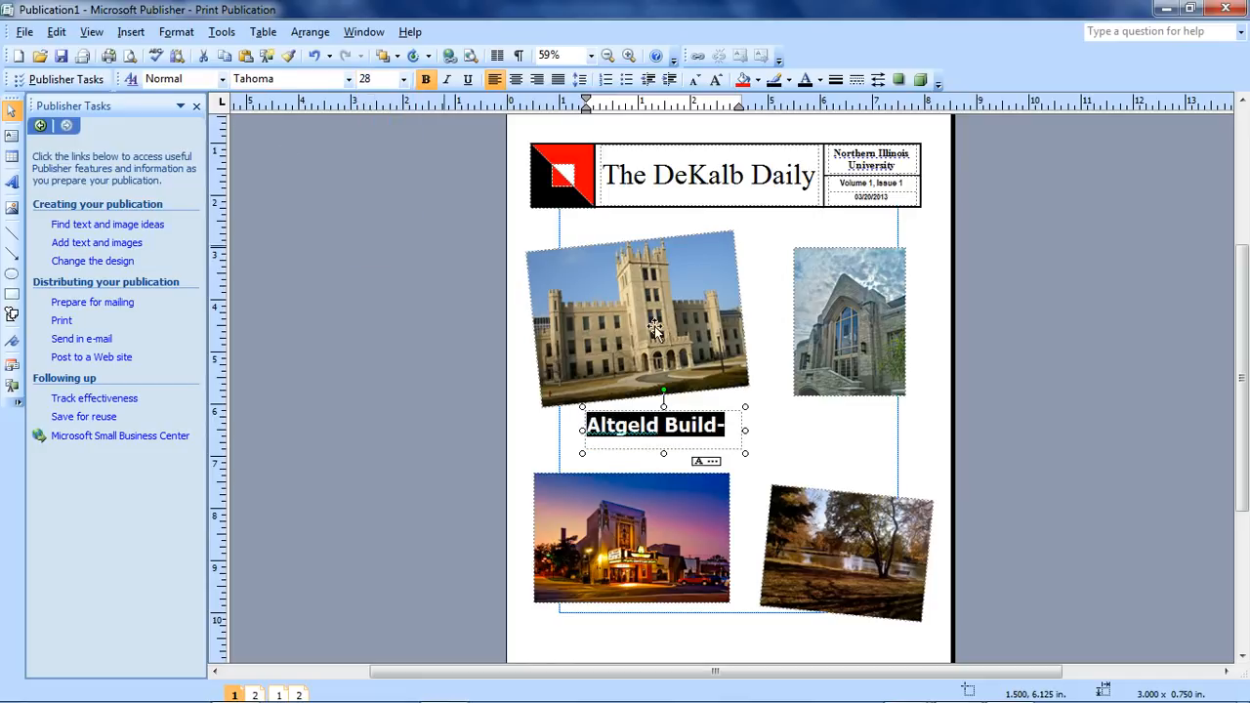
# Widen the Altgeld Building caption's text box to 4 in and move it up against the Altgeld Hall picture
pyautogui.click(744, 429)
pyautogui.moveTo(744, 429); pyautogui.dragTo(795, 431)
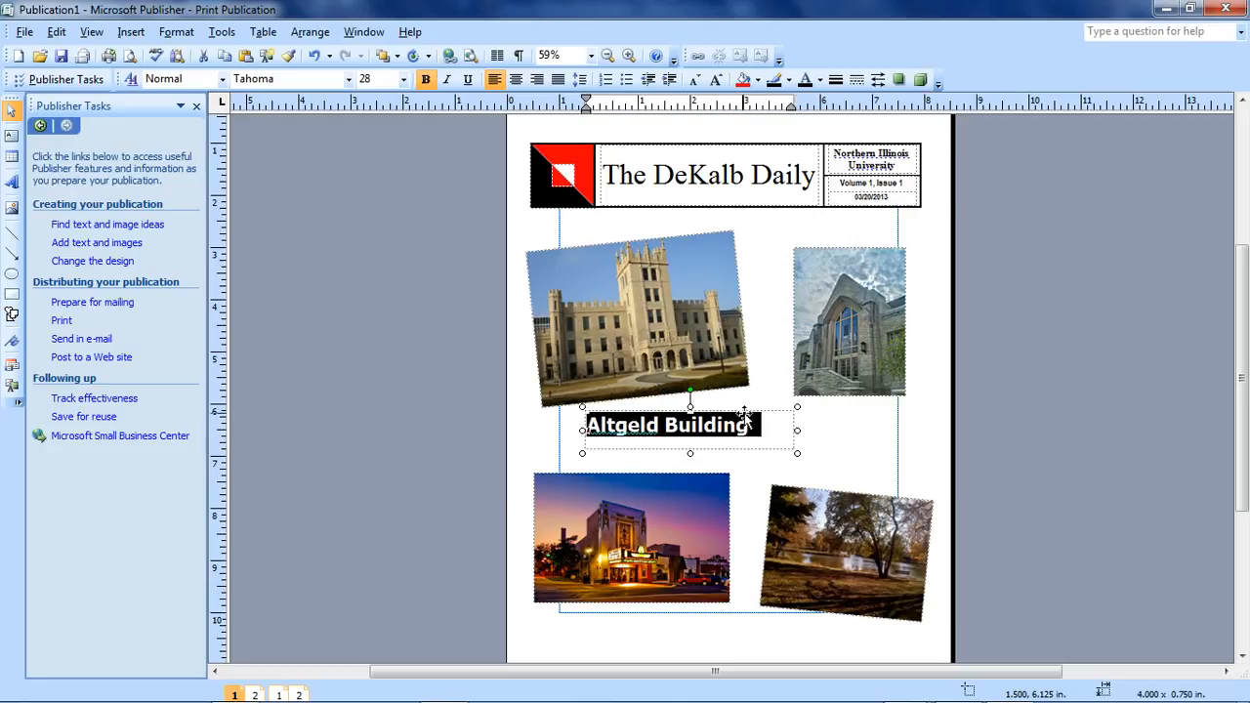
pyautogui.moveTo(716, 412); pyautogui.dragTo(668, 393)
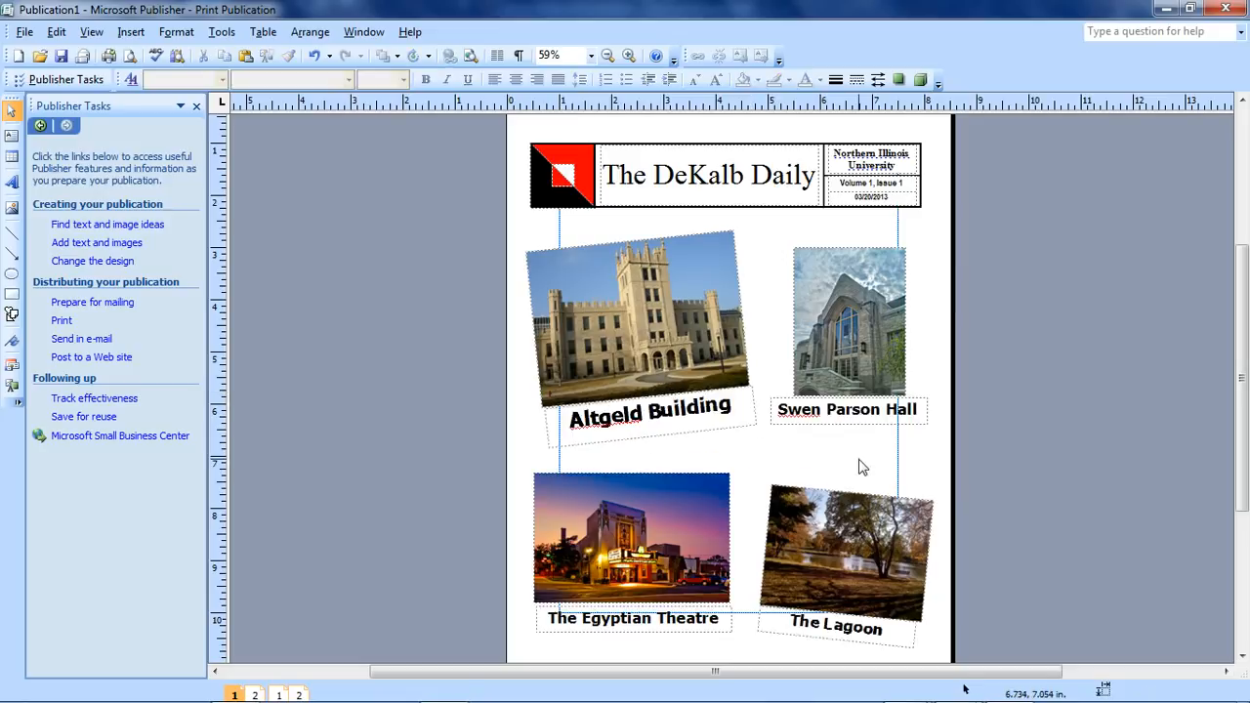
# Insert WordArt reading DeKalb, IL! in the slanted orange 3-D style, keeping the Impact font at size 36
pyautogui.click(12, 182)
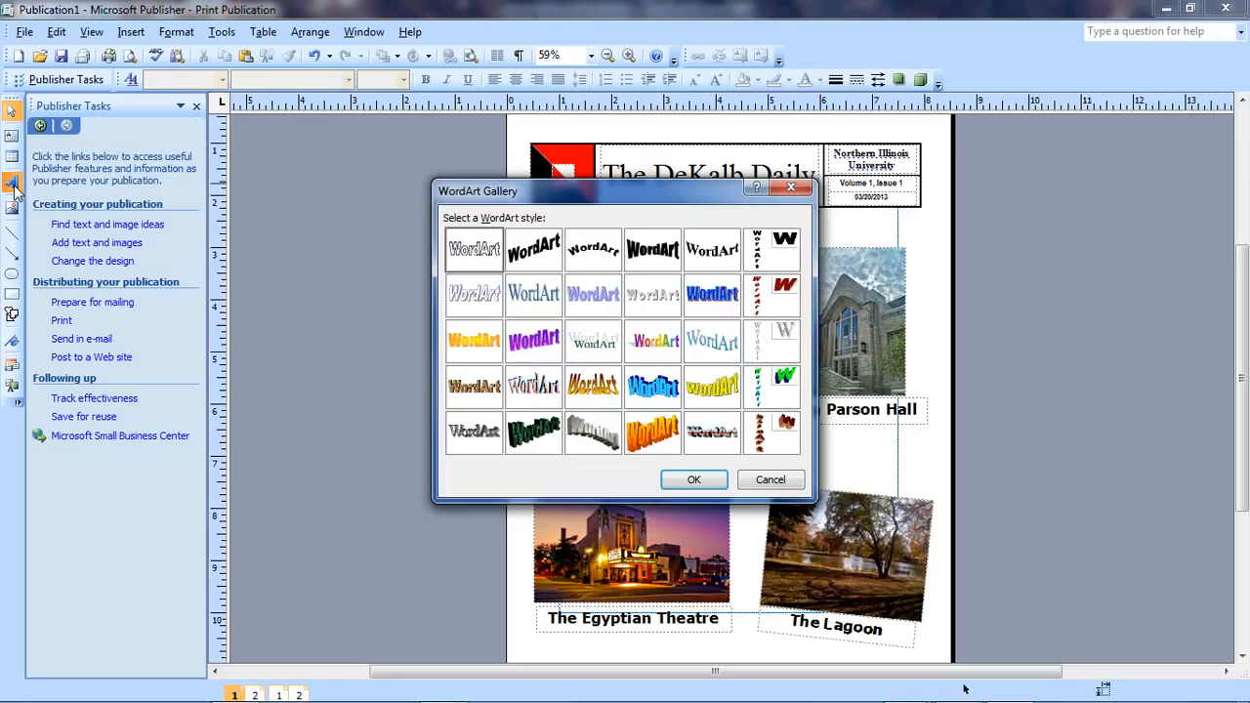
pyautogui.click(657, 435)
pyautogui.click(693, 480)
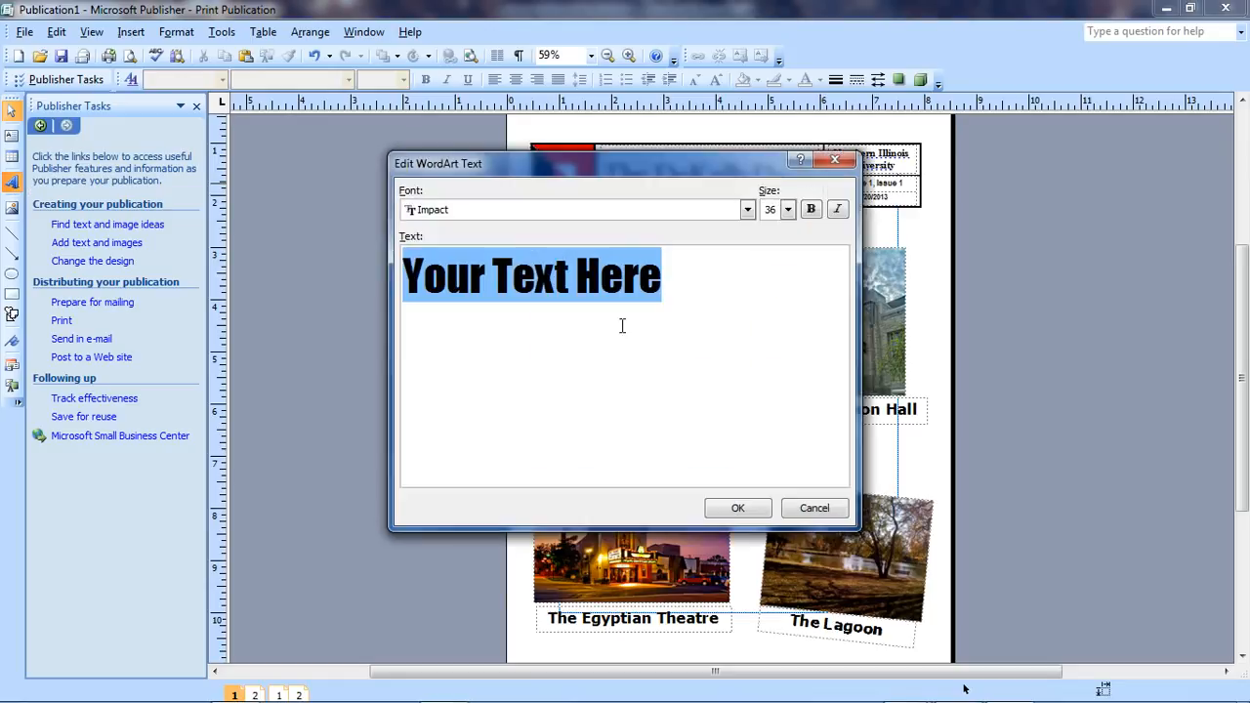
pyautogui.write('DeKalb, I')
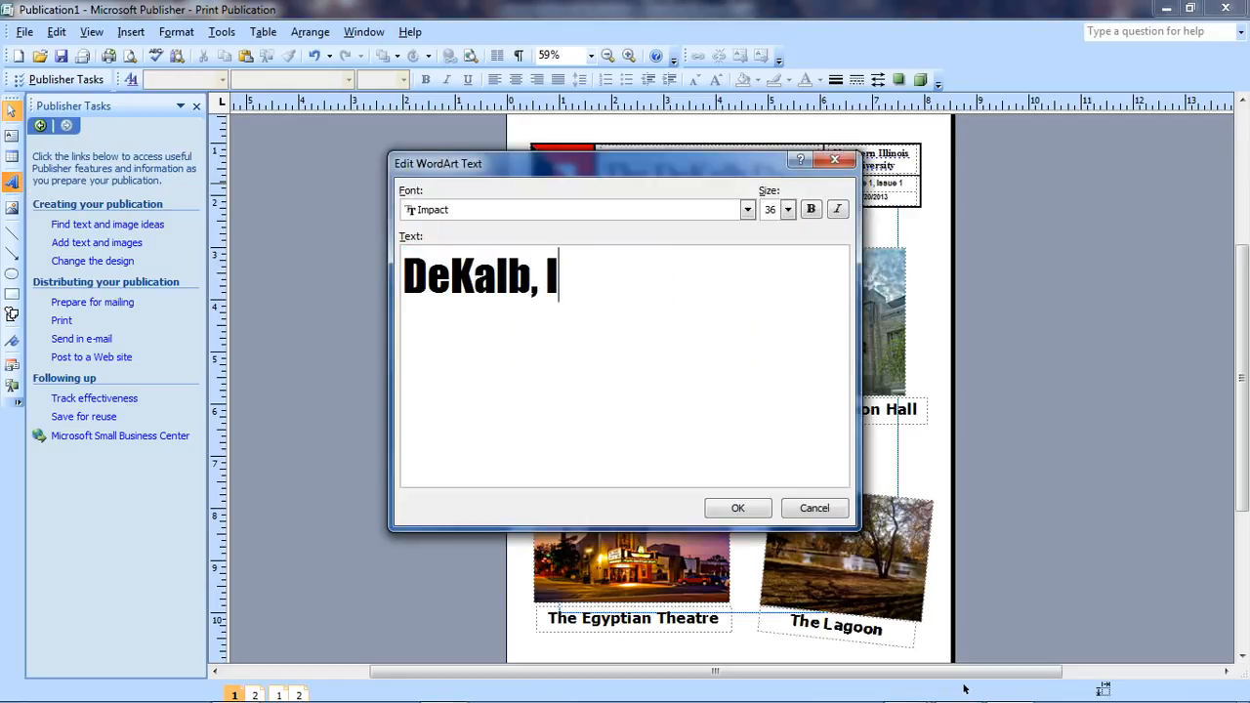
pyautogui.write('L!')
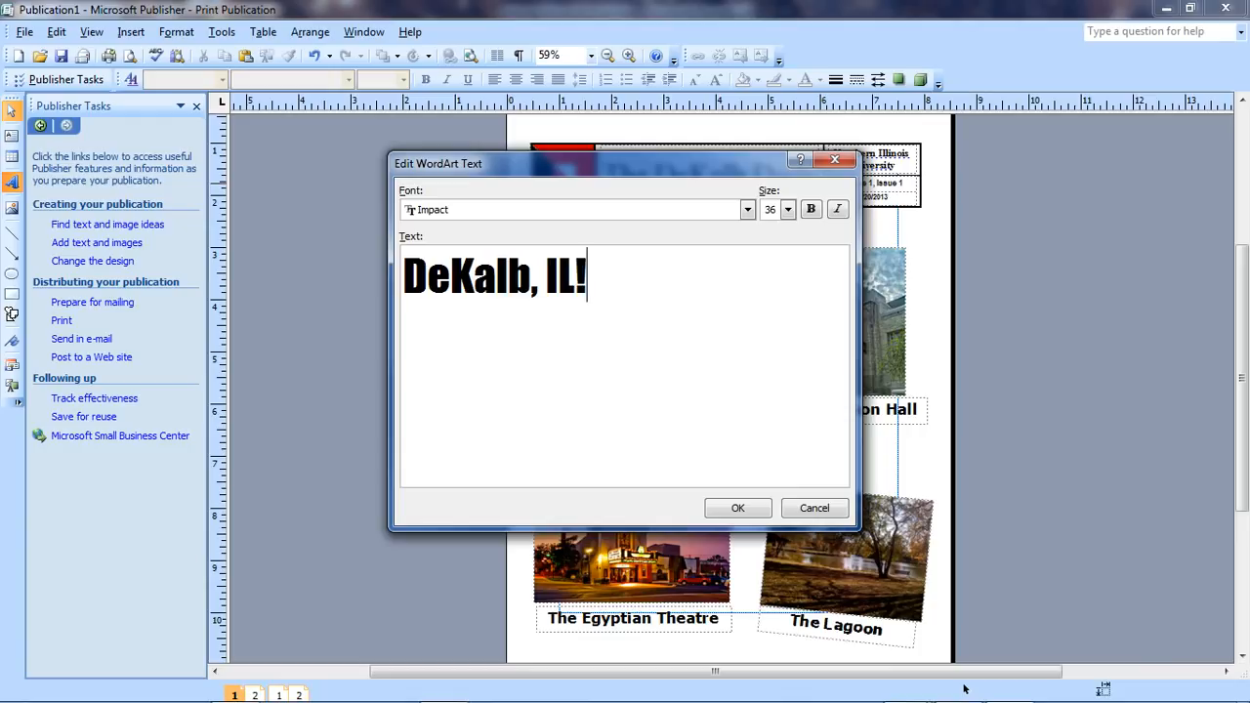
pyautogui.click(748, 510)
# Enlarge the DeKalb, IL! WordArt to 4 x 1.625 in and move it to the middle of the four pictures
pyautogui.moveTo(762, 413); pyautogui.dragTo(877, 503)
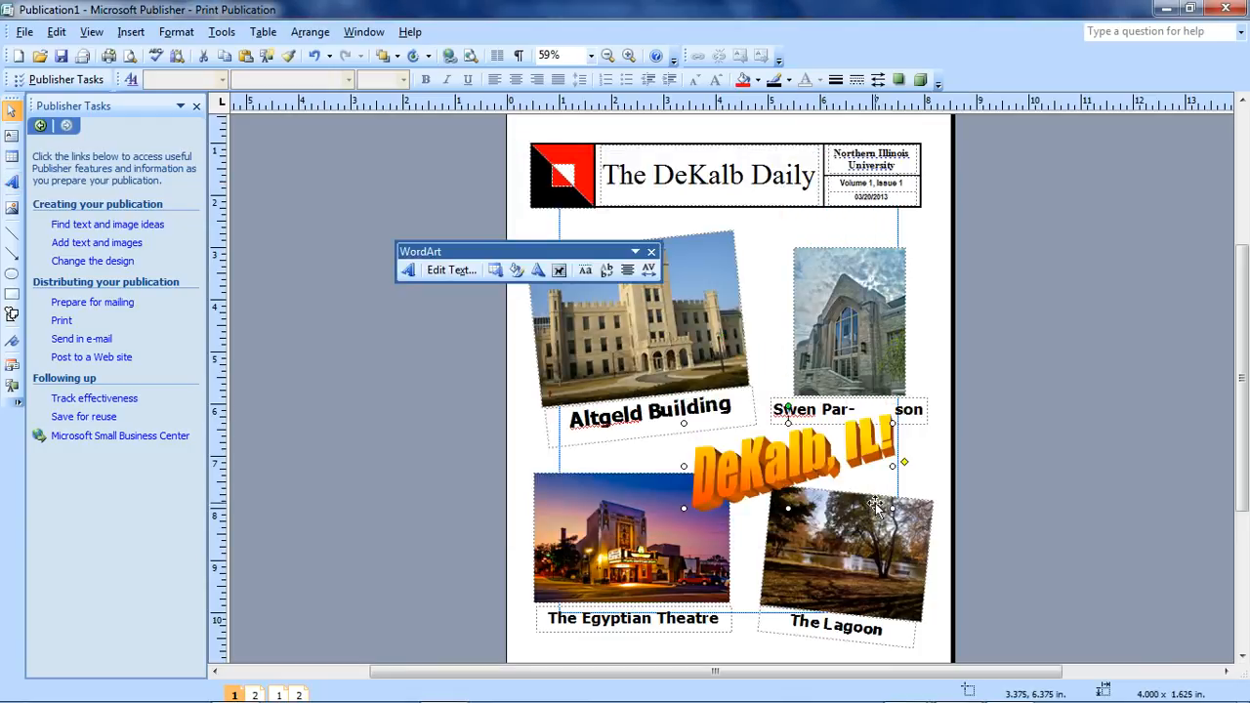
pyautogui.moveTo(757, 444); pyautogui.dragTo(731, 445)
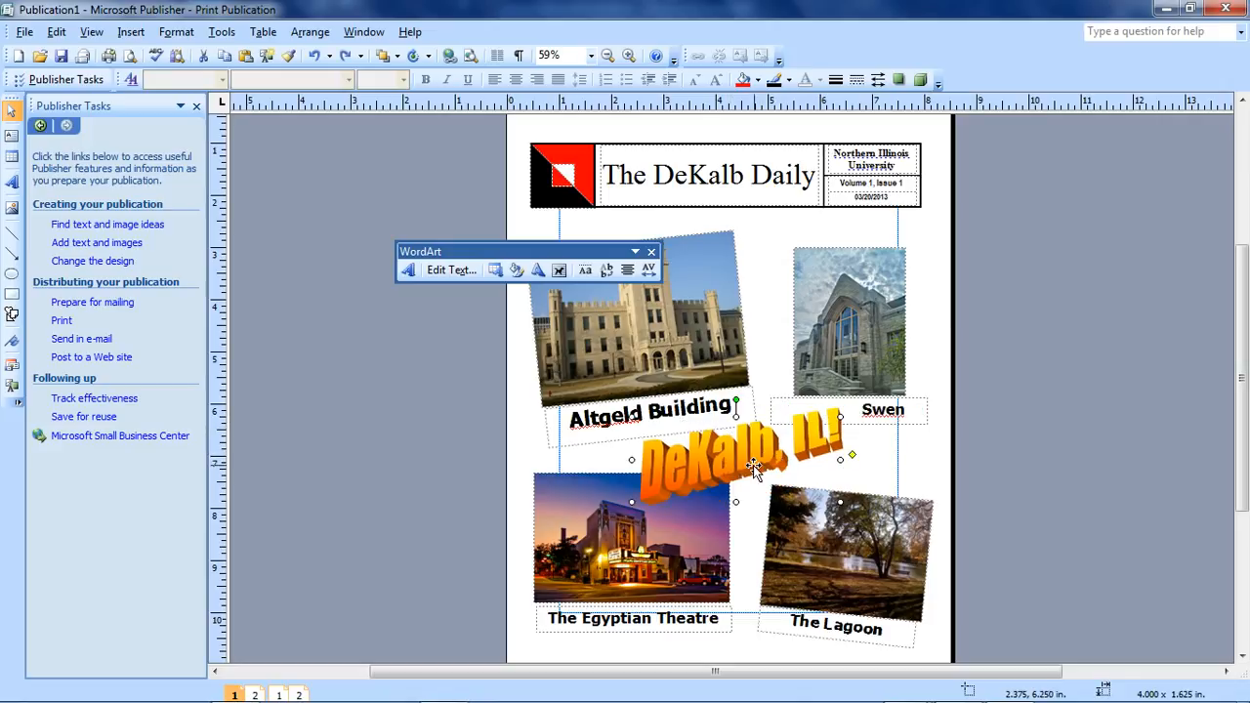
pyautogui.moveTo(749, 452)
pyautogui.mouseDown()
pyautogui.moveTo(776, 449)
pyautogui.moveTo(742, 447)
pyautogui.mouseUp()
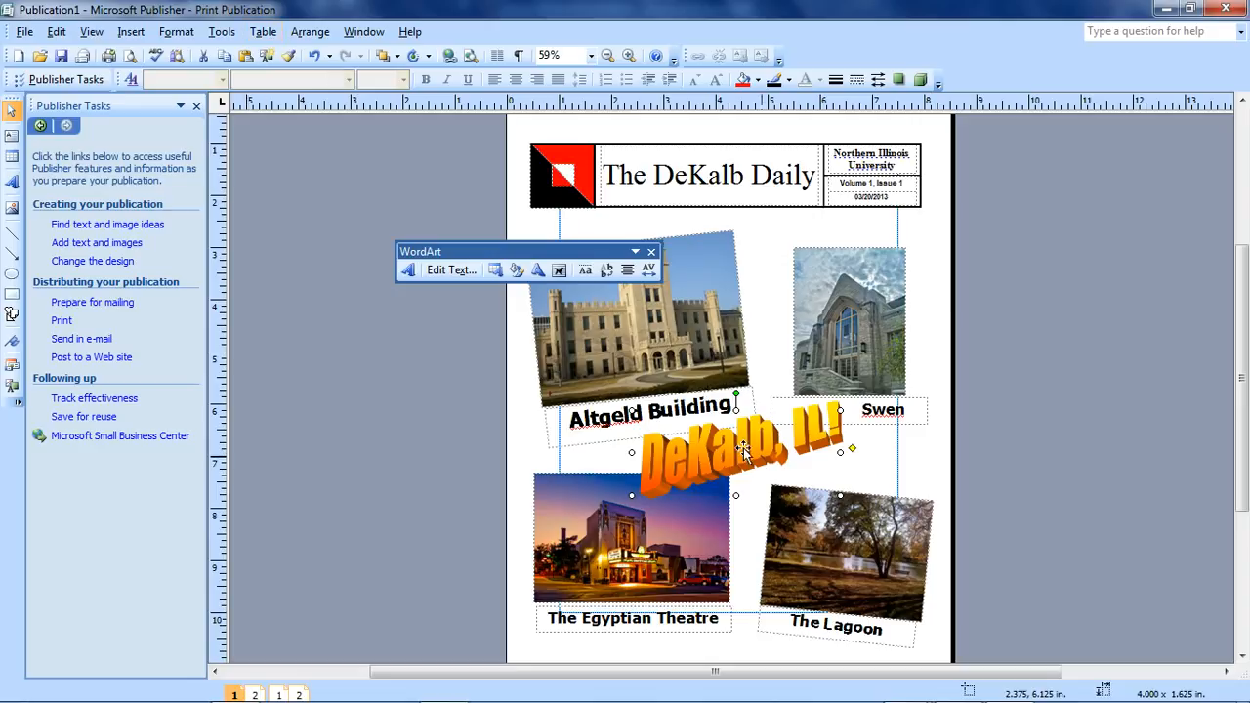
# Set the WordArt's text wrapping to None and fine-tune its vertical position between the upper captions and the lower pictures
pyautogui.click(310, 32)
pyautogui.moveTo(385, 316)
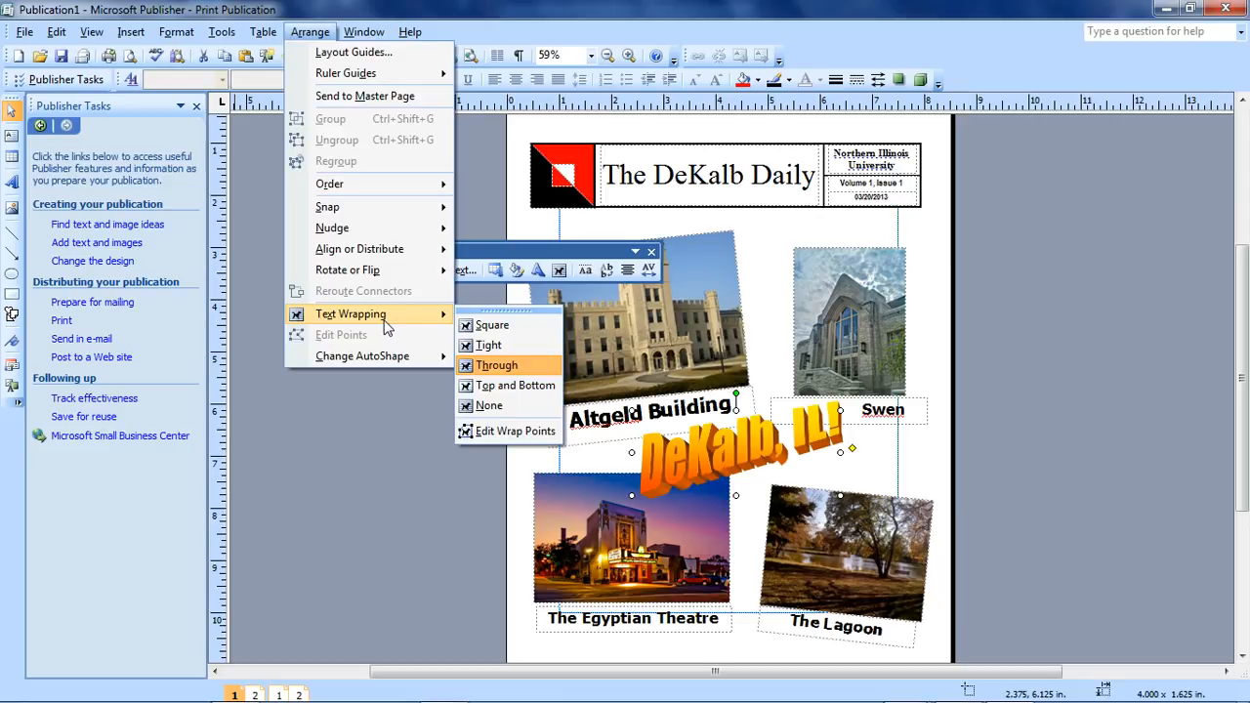
pyautogui.click(517, 409)
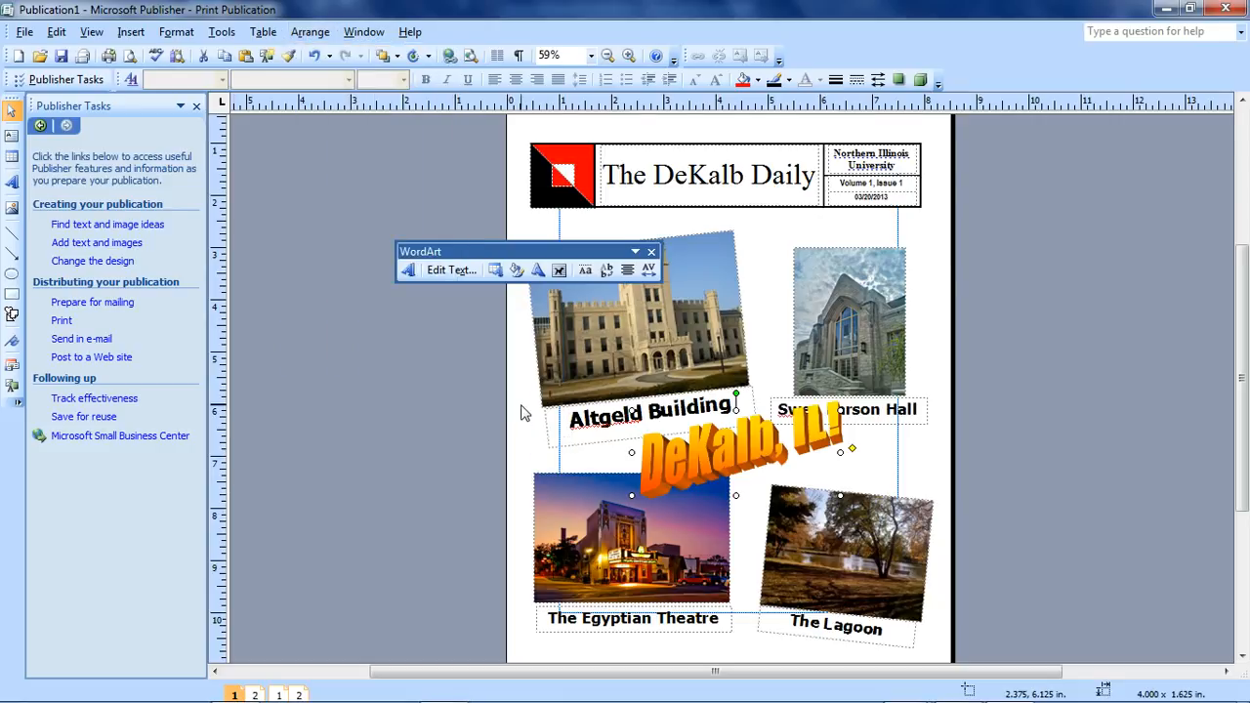
pyautogui.moveTo(745, 450); pyautogui.dragTo(745, 467)
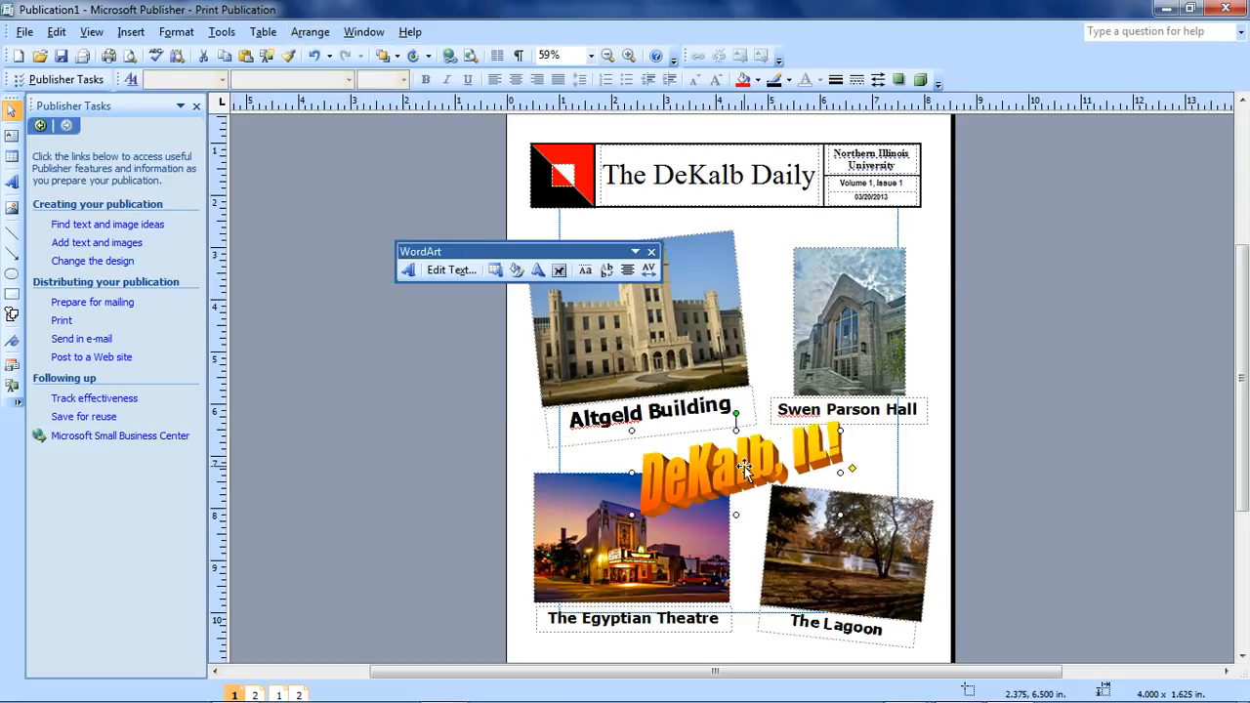
pyautogui.press('Up')
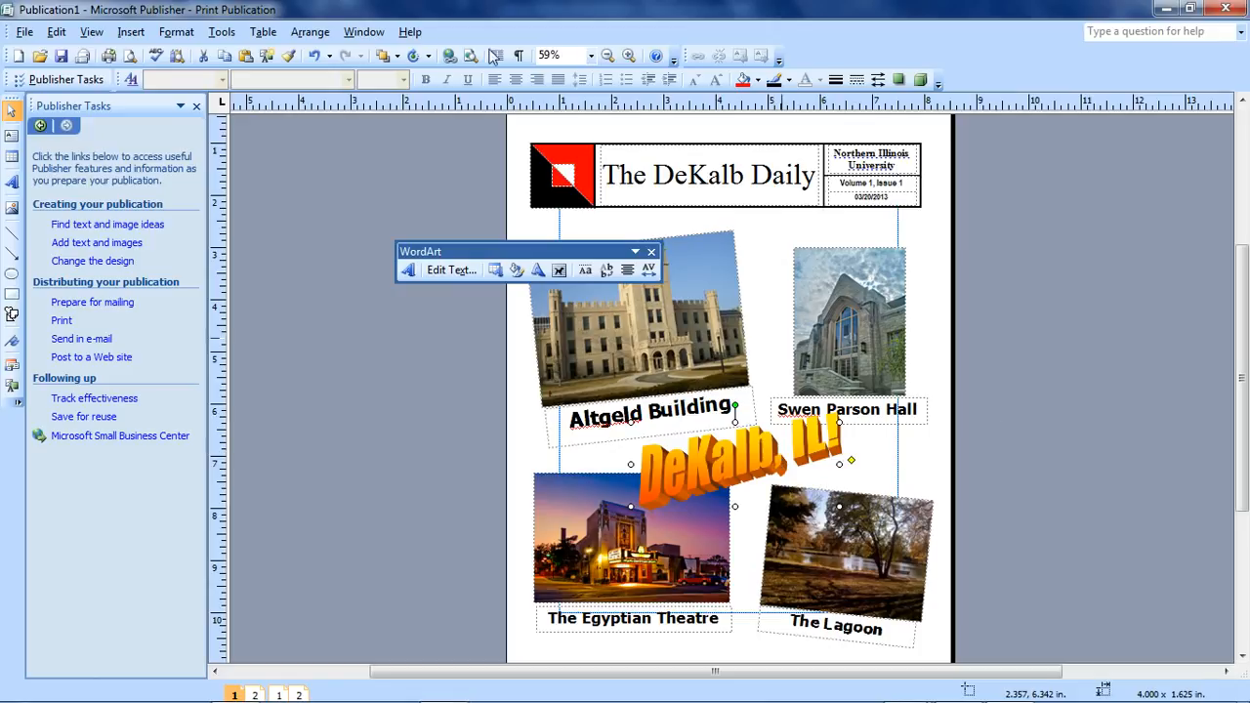
pyautogui.click(220, 32)
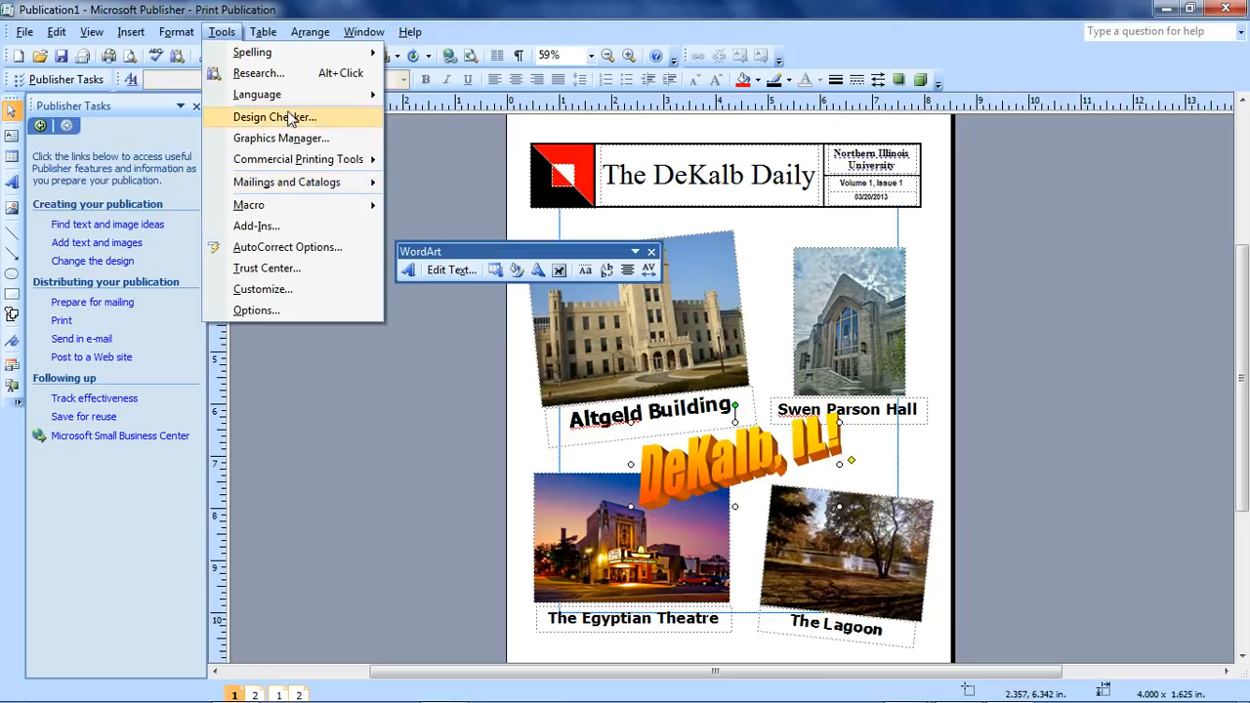
pyautogui.moveTo(273, 61)
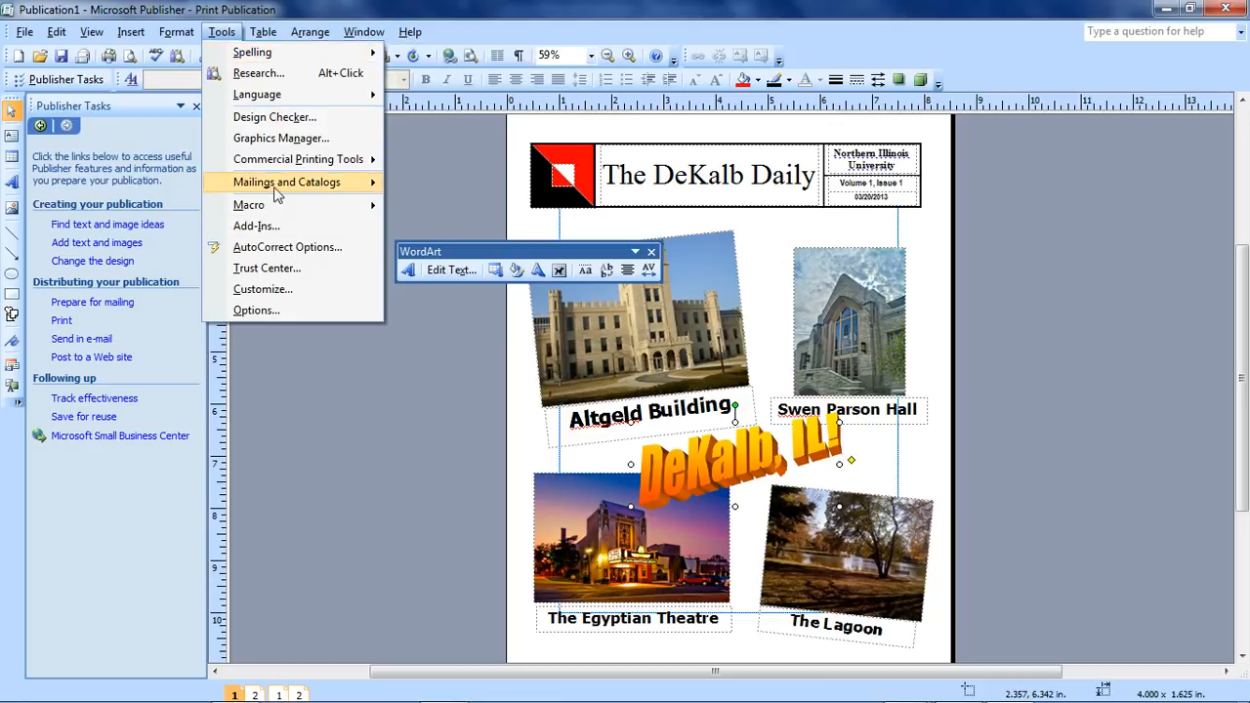
pyautogui.moveTo(260, 35)
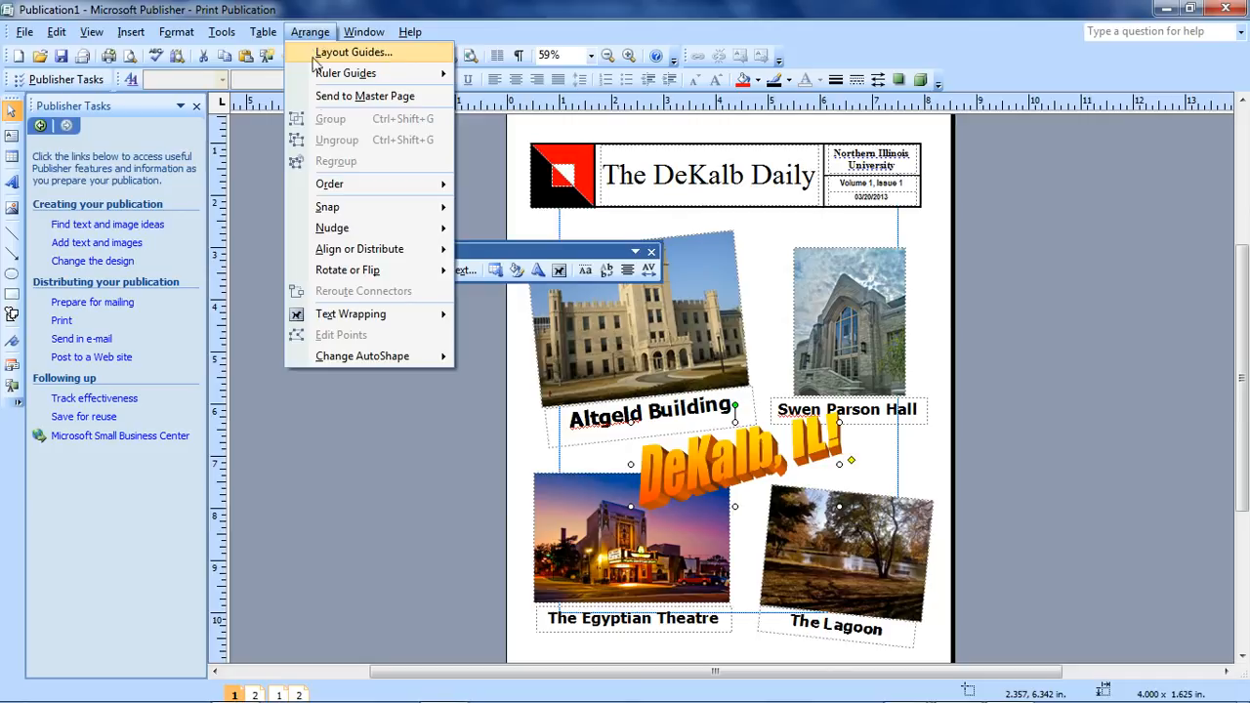
pyautogui.click(326, 123)
# Try bringing the Swen Parson Hall picture to the front over the Altgeld Hall picture, and return it to its original place
pyautogui.moveTo(836, 321); pyautogui.dragTo(723, 320)
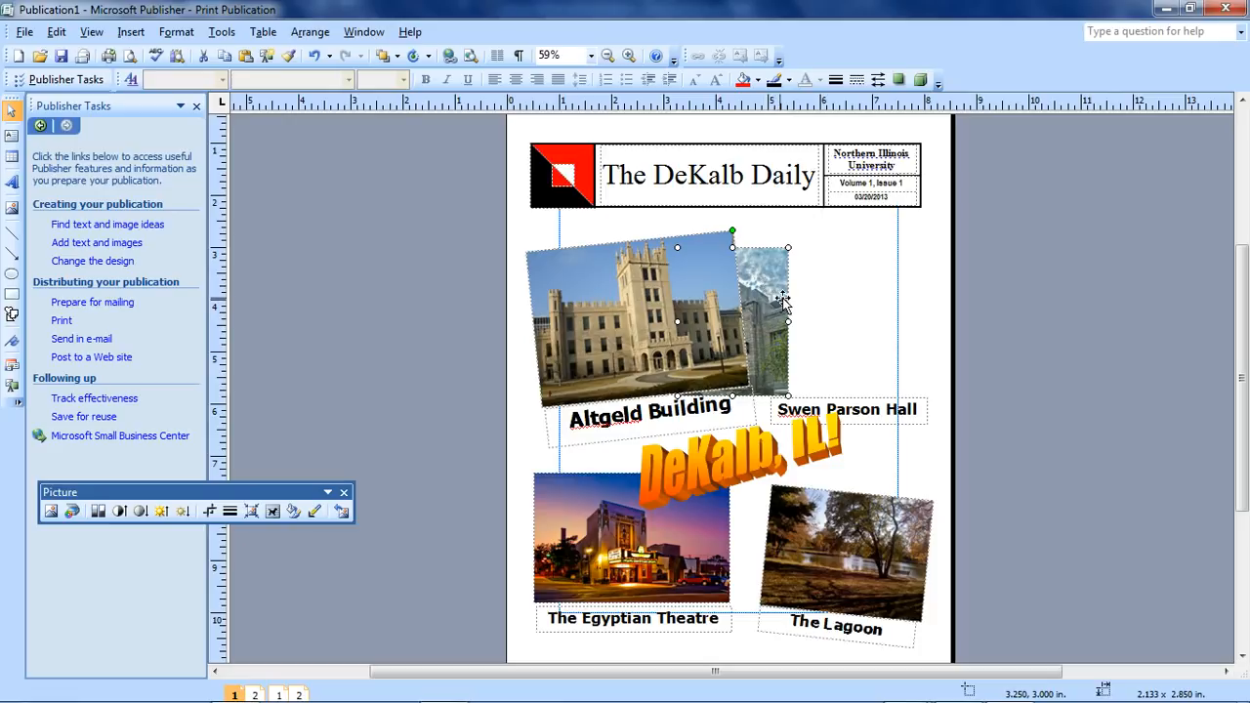
pyautogui.click(311, 32)
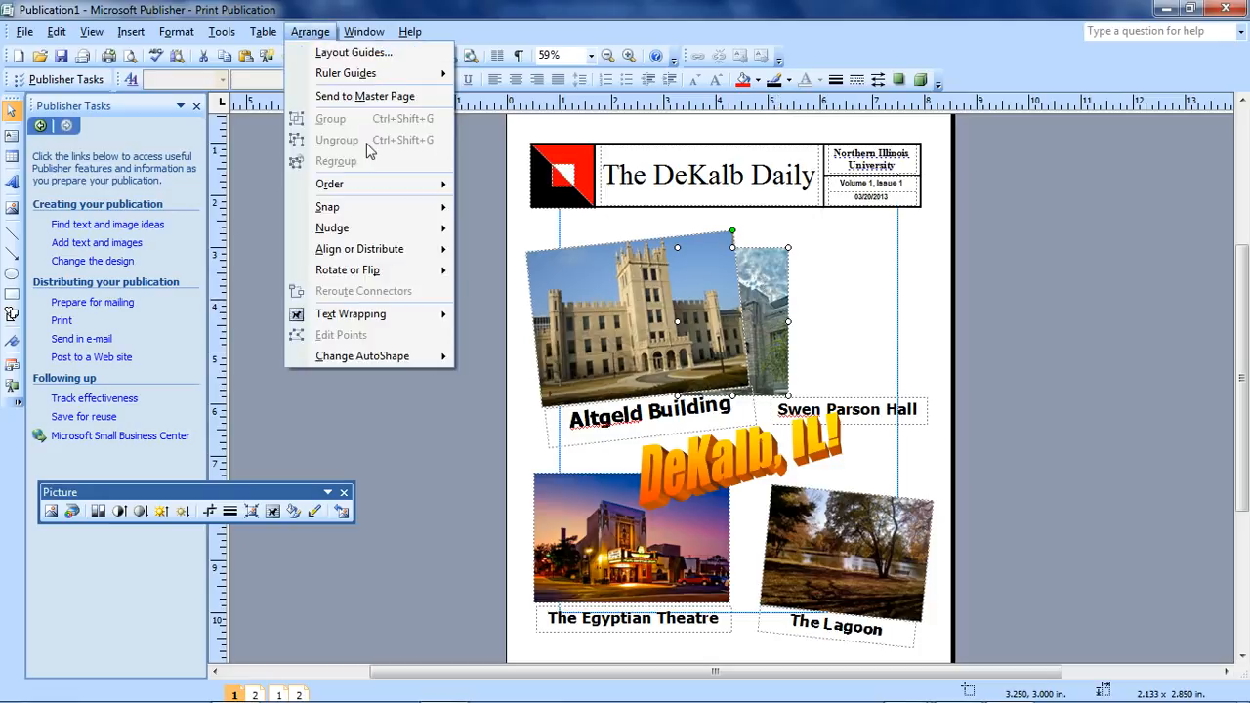
pyautogui.moveTo(342, 186)
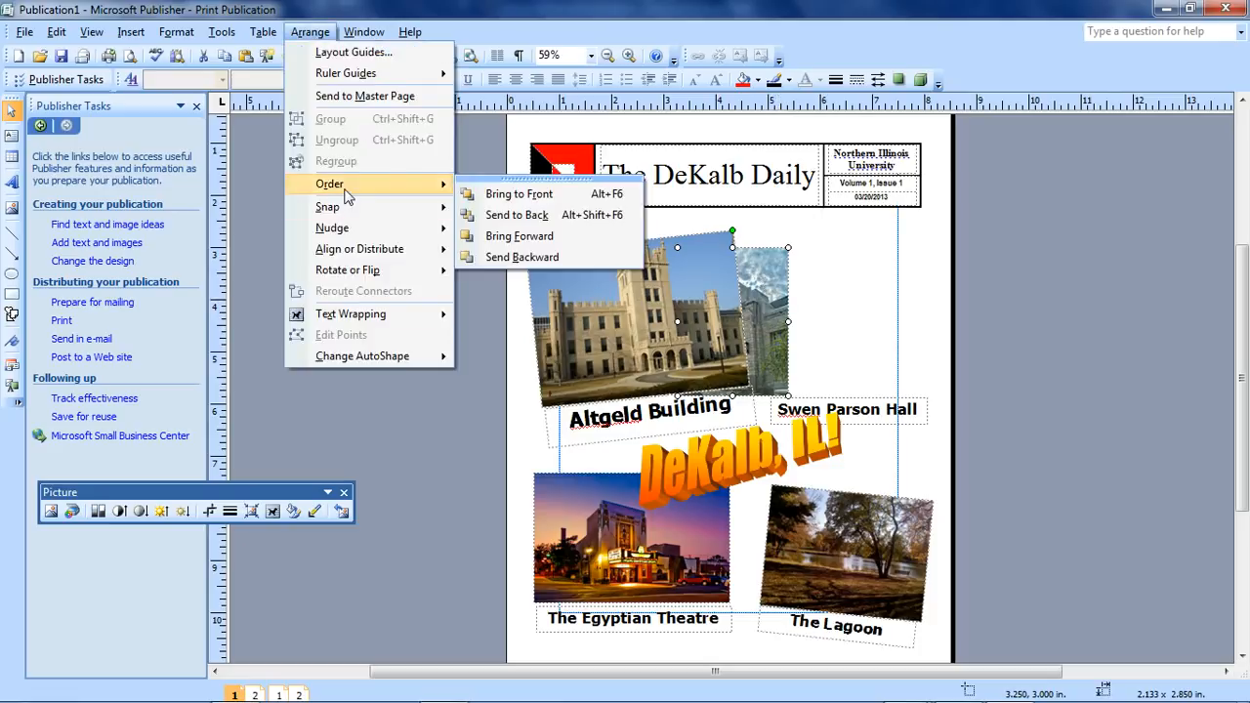
pyautogui.click(500, 199)
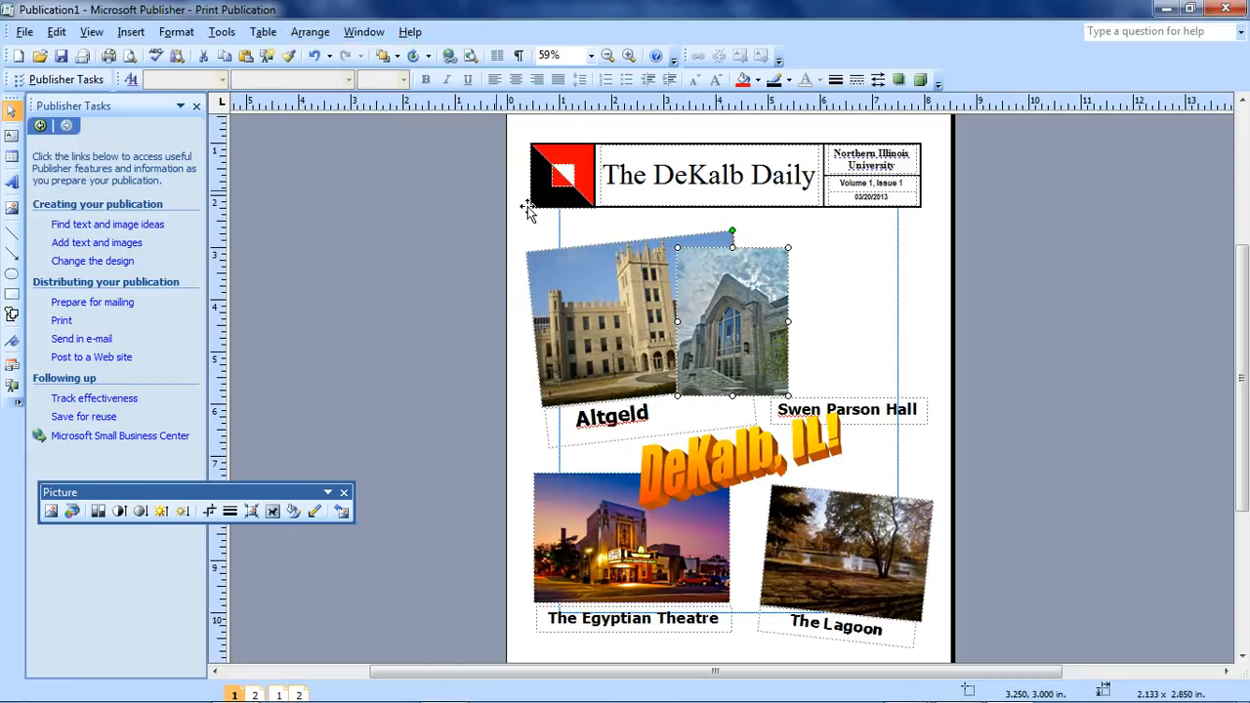
pyautogui.moveTo(733, 323); pyautogui.dragTo(849, 322)
pyautogui.click(991, 236)
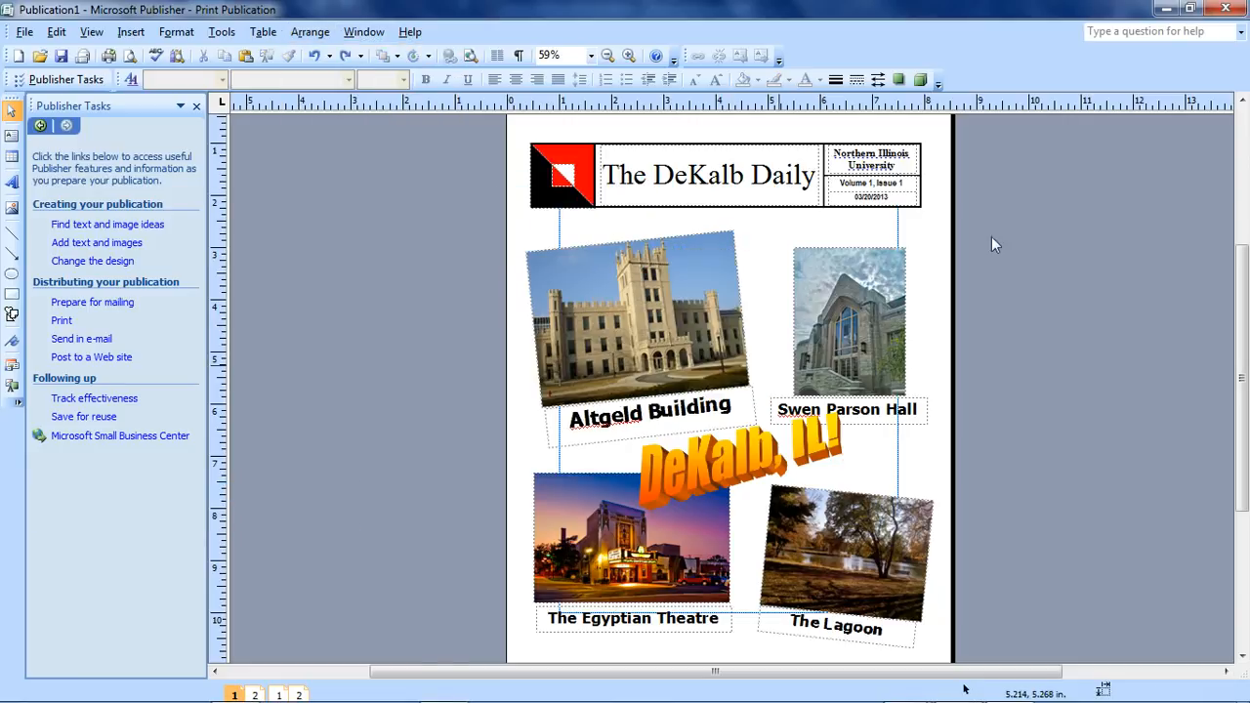
# Group the Swen Parson Hall picture with its caption
pyautogui.moveTo(769, 427); pyautogui.dragTo(755, 436)
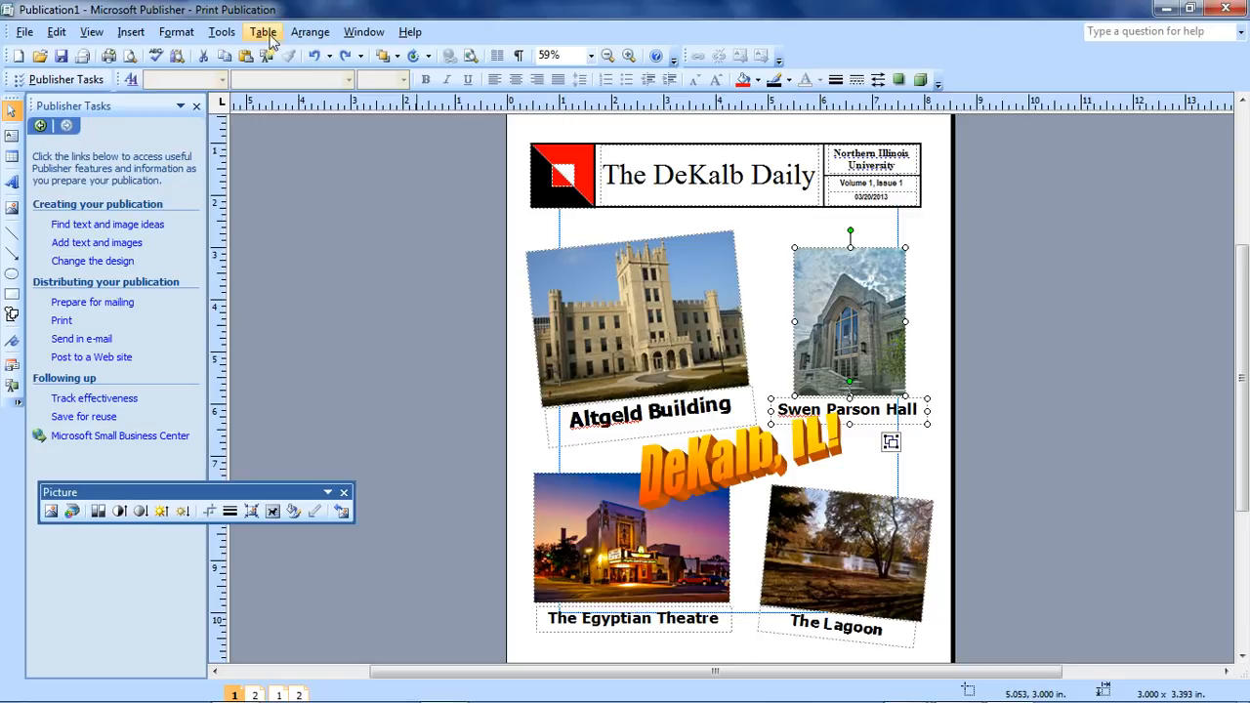
pyautogui.click(309, 32)
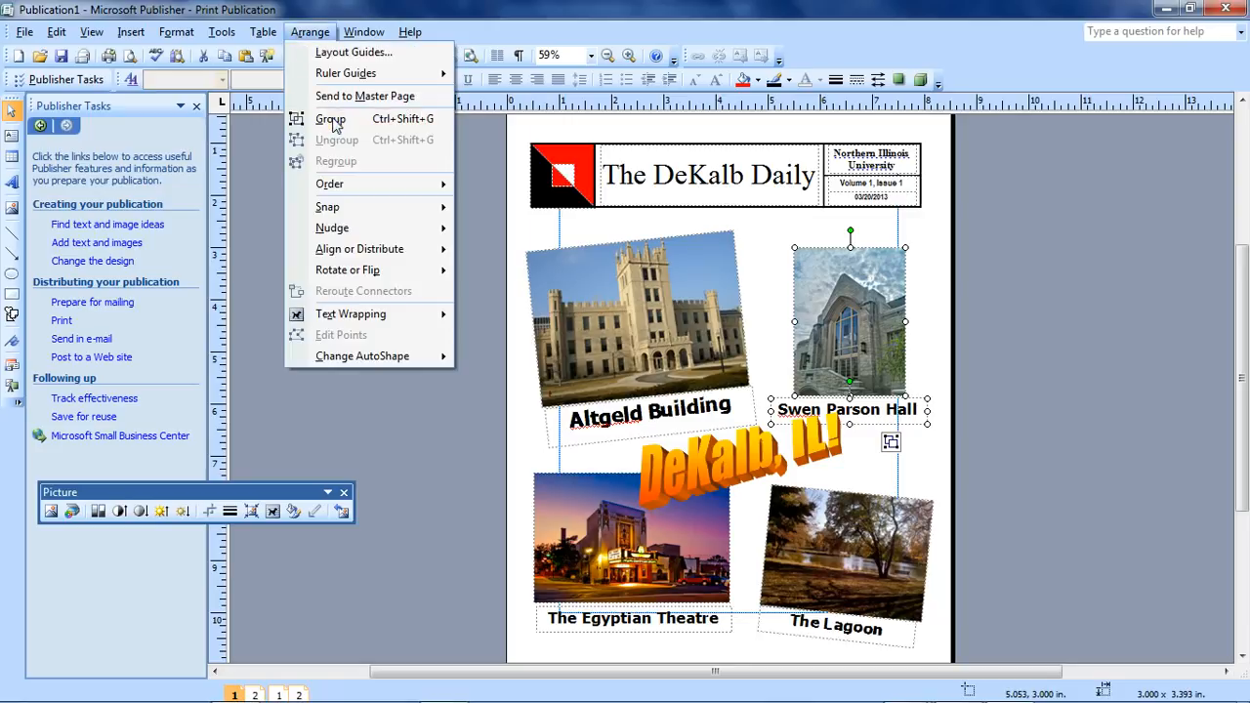
pyautogui.click(332, 119)
pyautogui.click(996, 360)
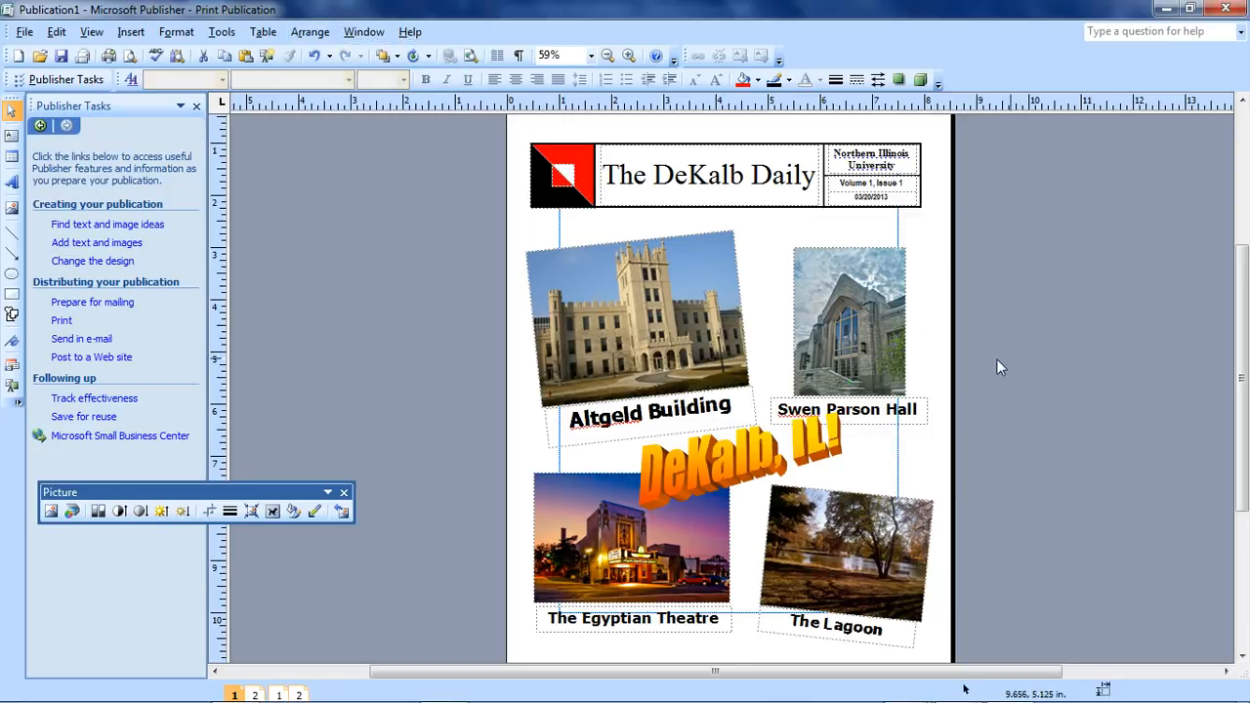
# Try moving the grouped Swen Parson Hall picture and caption off the page to the right, across to the left, and back
pyautogui.moveTo(868, 315); pyautogui.dragTo(1045, 306)
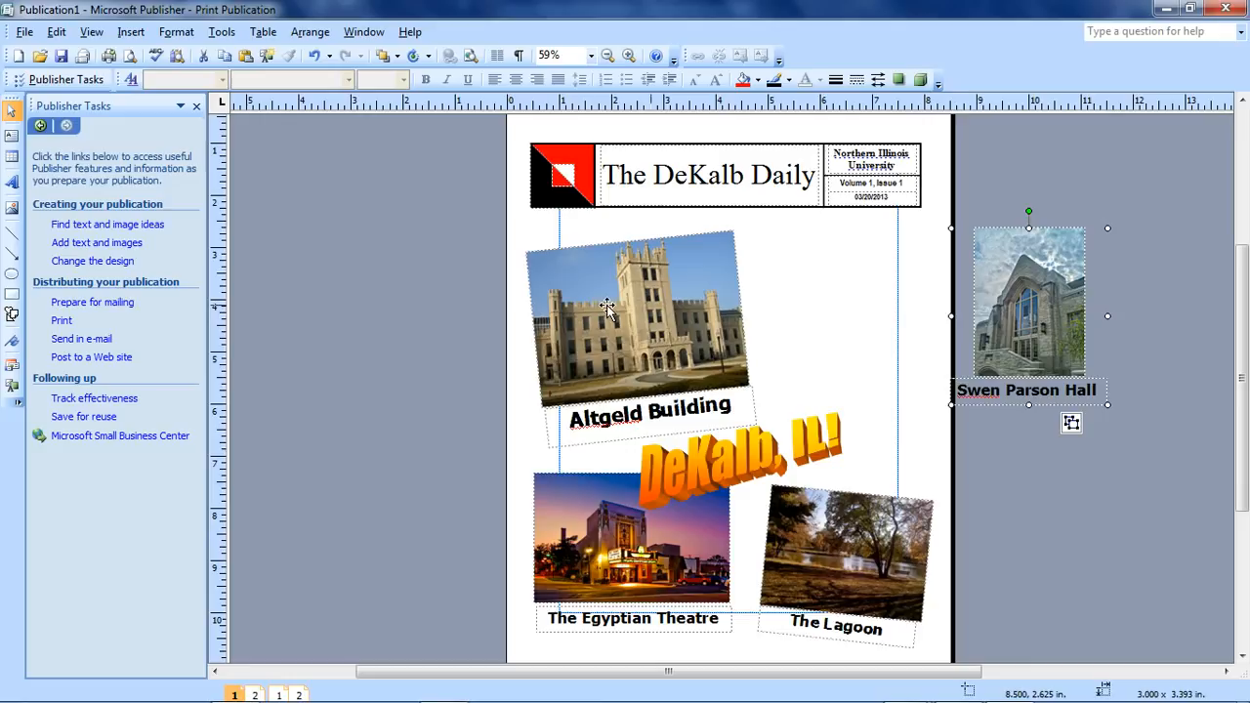
pyautogui.click(1120, 463)
pyautogui.click(1026, 390)
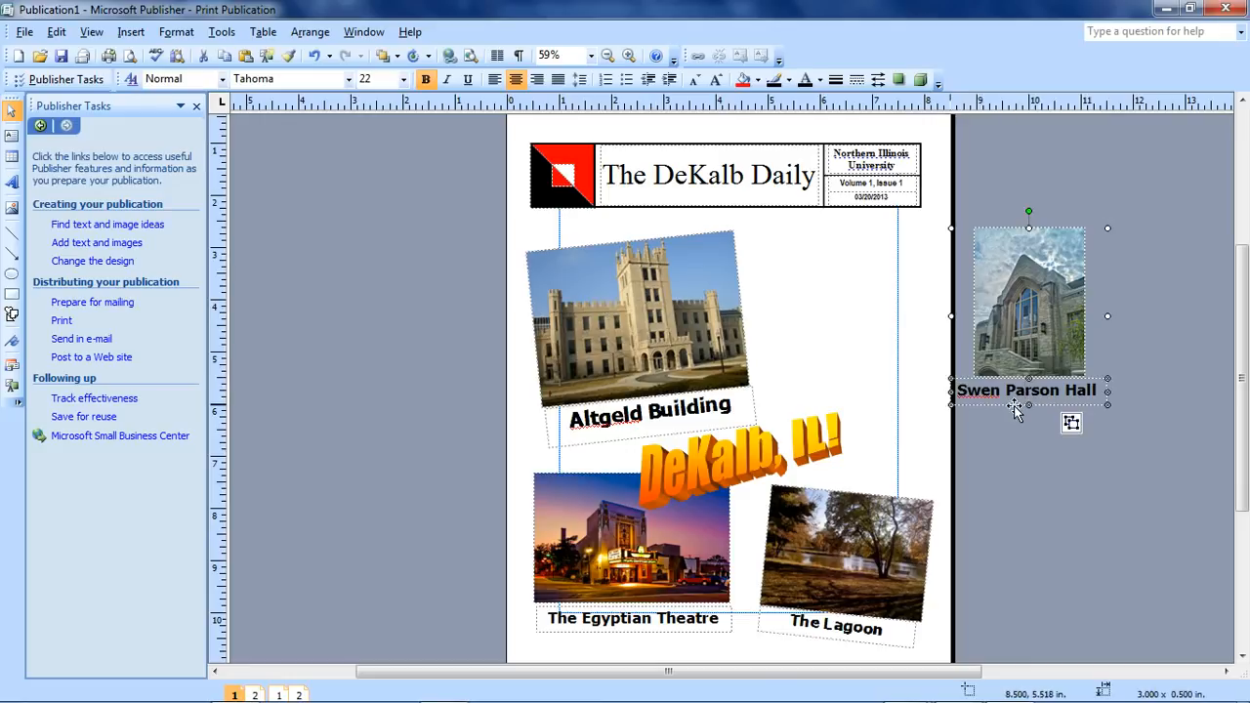
pyautogui.moveTo(1025, 390); pyautogui.dragTo(498, 417)
pyautogui.moveTo(490, 311); pyautogui.dragTo(987, 321)
# Undo the moves of the grouped Swen Parson Hall picture and caption
pyautogui.hotkey('ctrl', 'z')
pyautogui.hotkey('ctrl', 'z')
pyautogui.hotkey('ctrl', 'z')
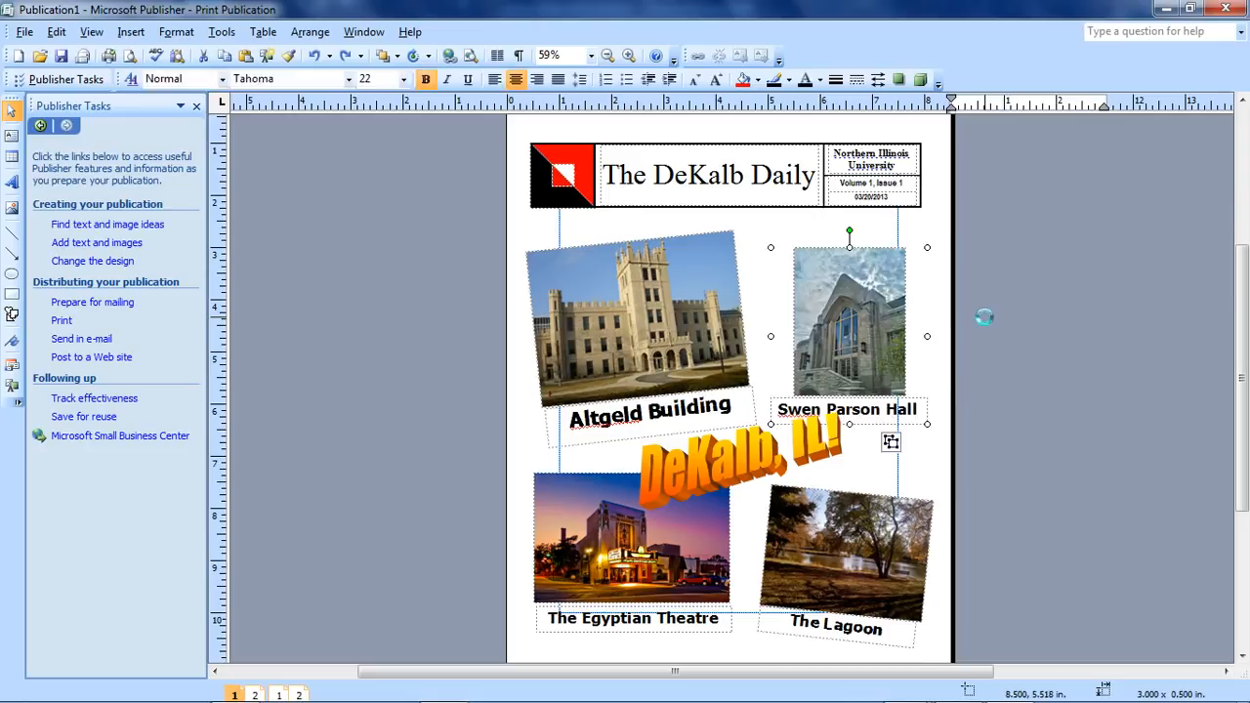
pyautogui.click(985, 318)
# Align the Swen Parson Hall picture and The Lagoon picture with each other by their centers
pyautogui.click(866, 315)
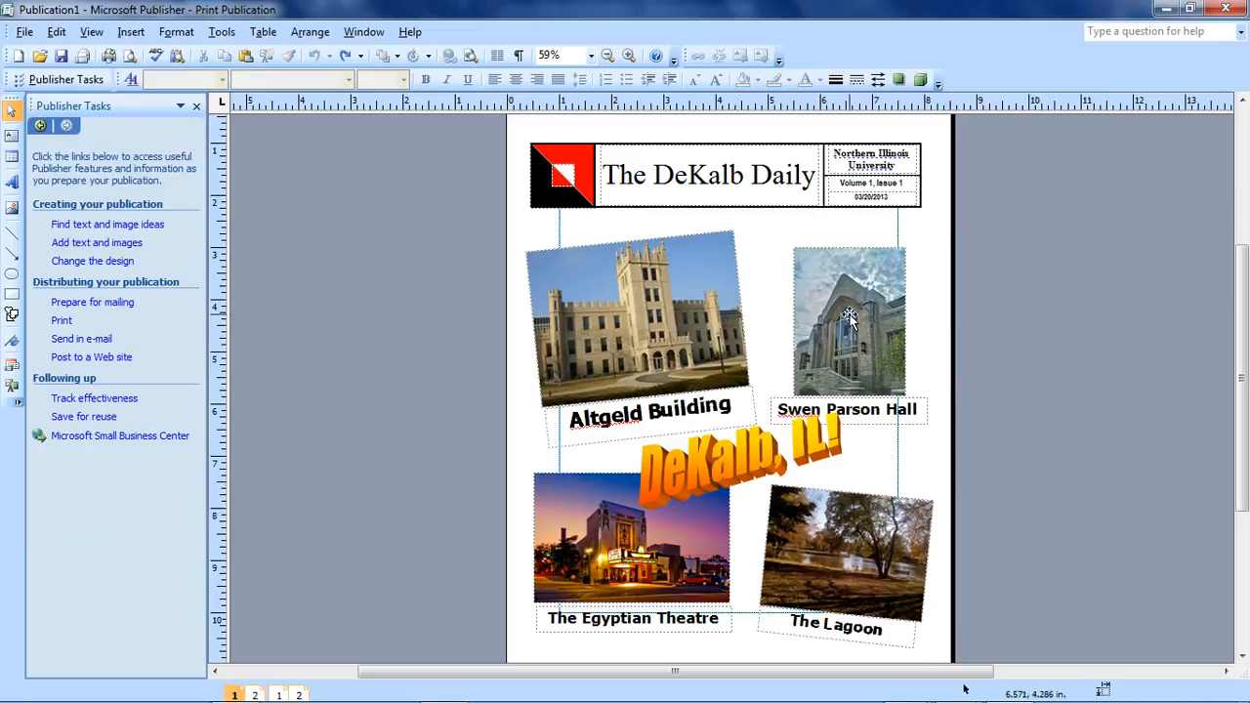
pyautogui.keyDown('shift'); pyautogui.click(850, 543); pyautogui.keyUp('shift')
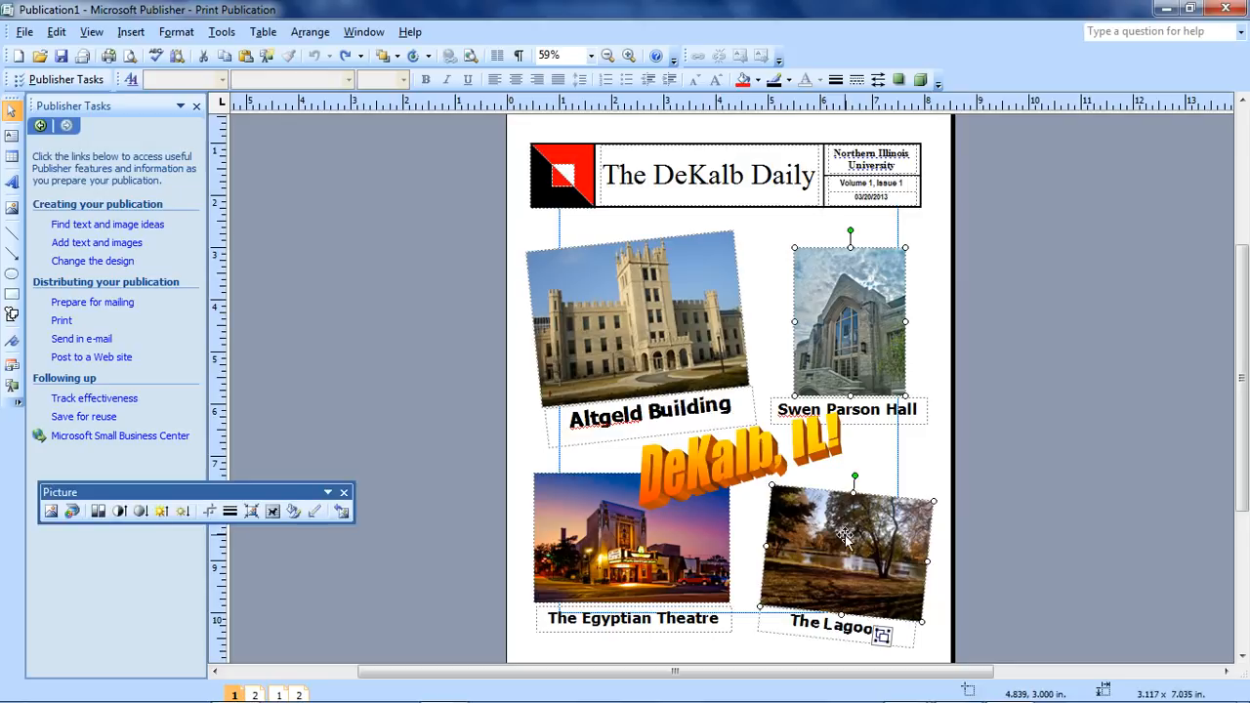
pyautogui.click(299, 37)
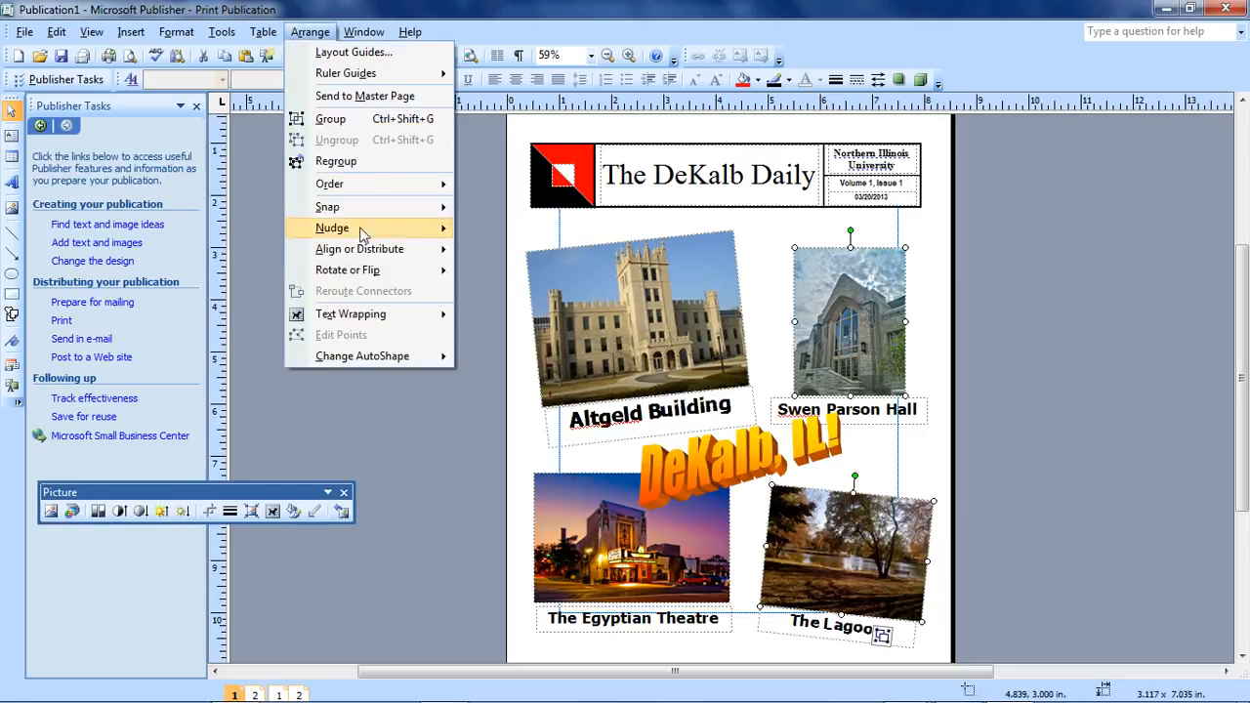
pyautogui.moveTo(359, 251)
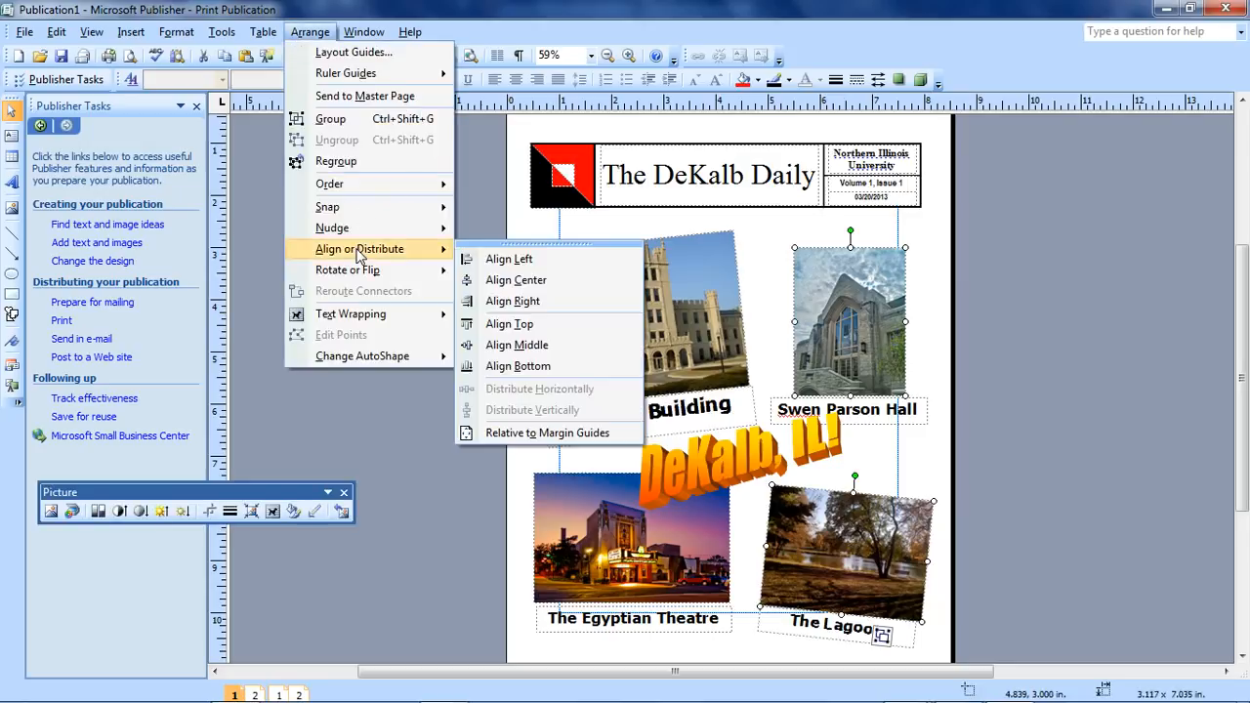
pyautogui.click(532, 282)
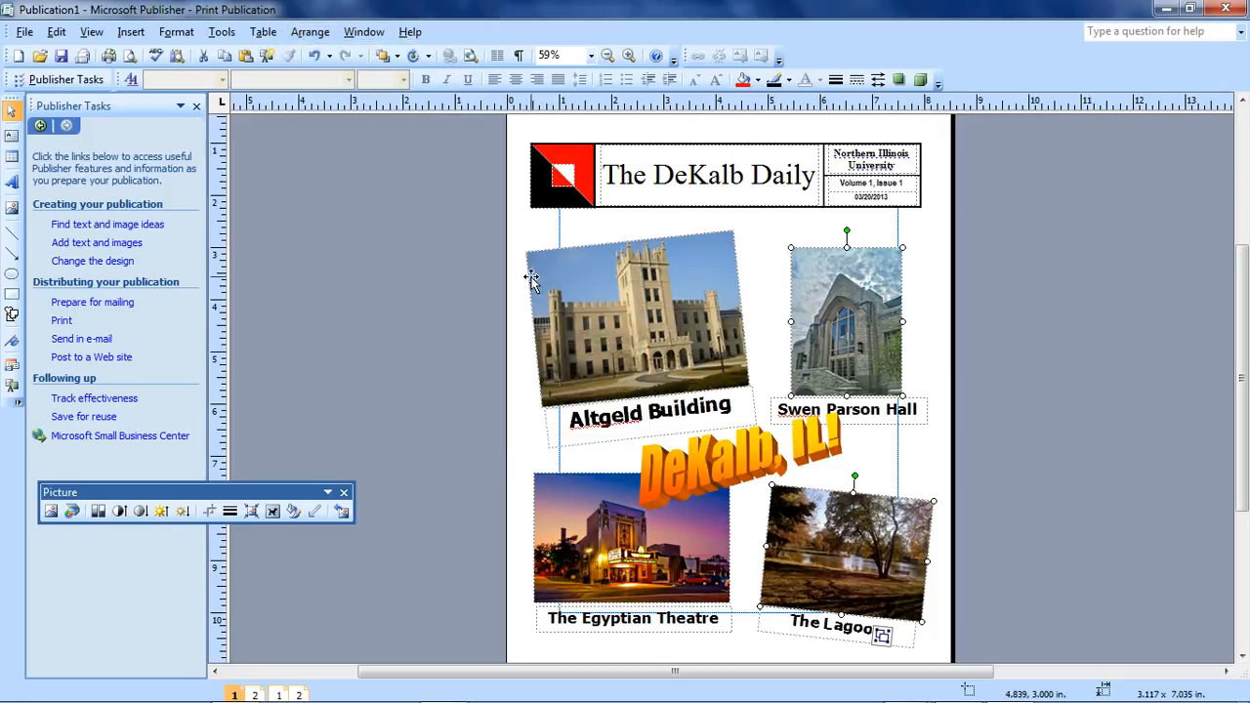
pyautogui.click(311, 33)
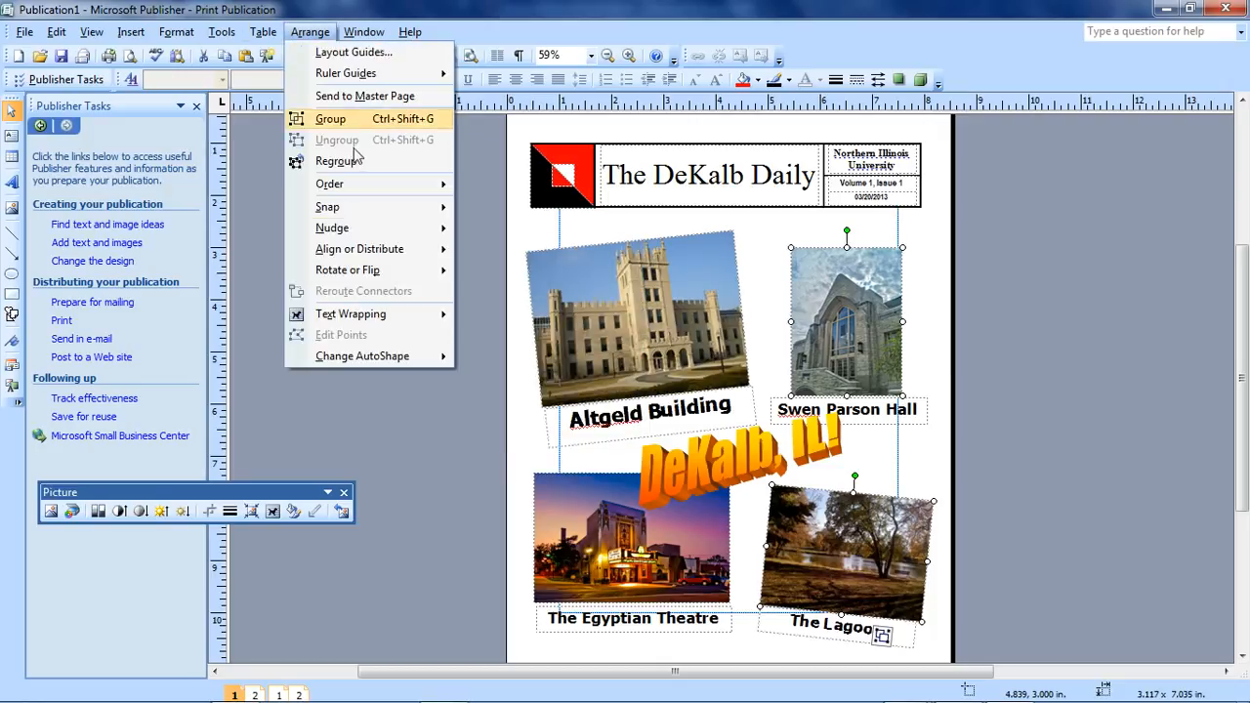
pyautogui.moveTo(377, 256)
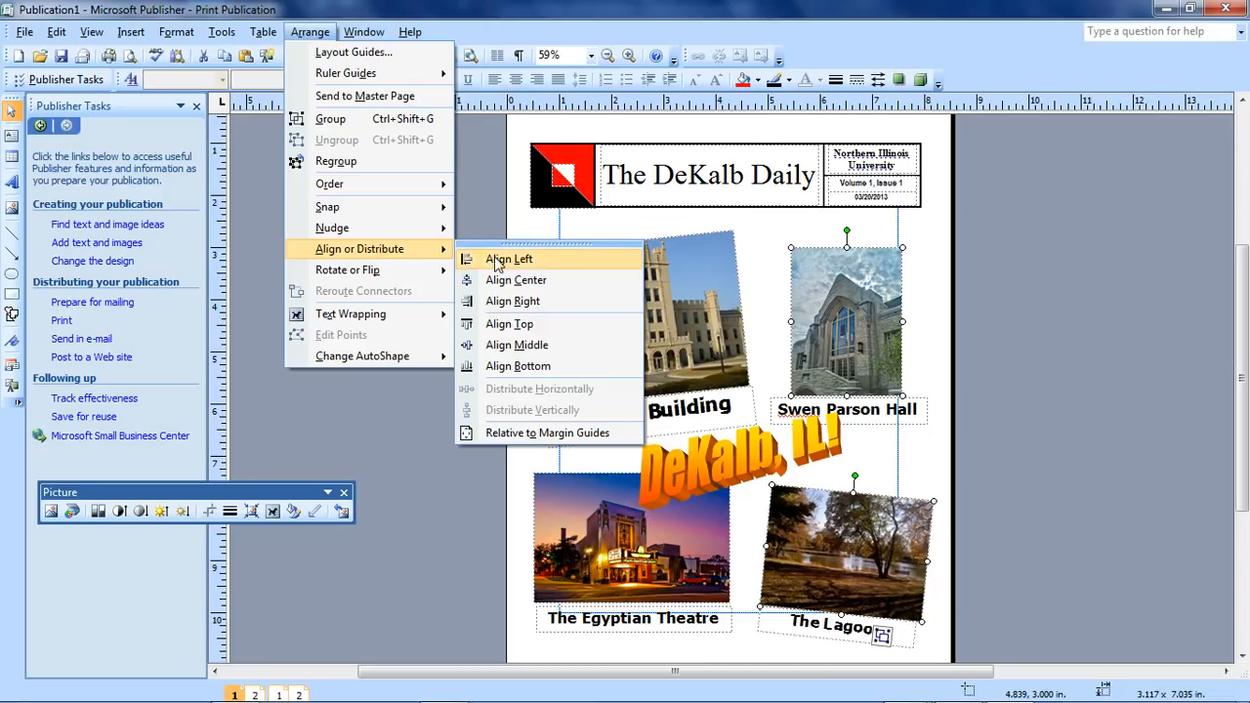
pyautogui.click(536, 366)
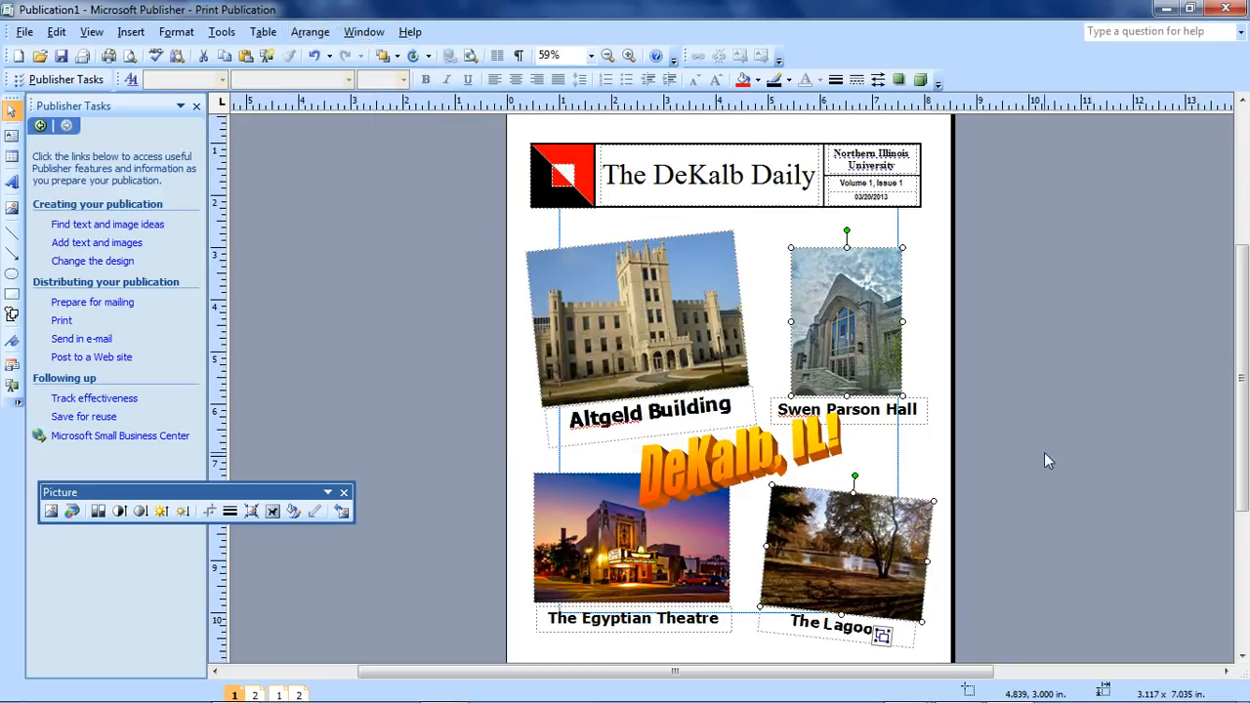
pyautogui.click(1044, 452)
# Try moving The Lagoon picture off the page beside the upper two pictures and distributing all three pictures horizontally
pyautogui.moveTo(771, 598); pyautogui.dragTo(1091, 344)
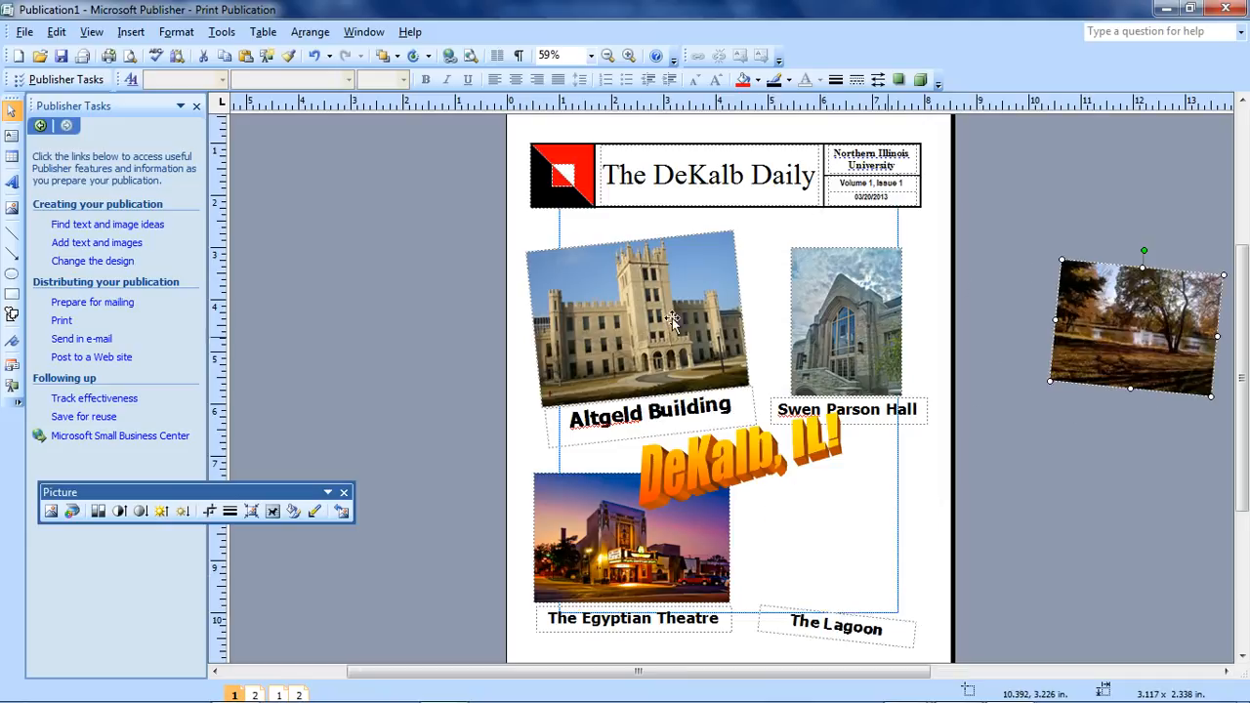
pyautogui.click(684, 314)
pyautogui.keyDown('shift'); pyautogui.click(833, 319); pyautogui.keyUp('shift')
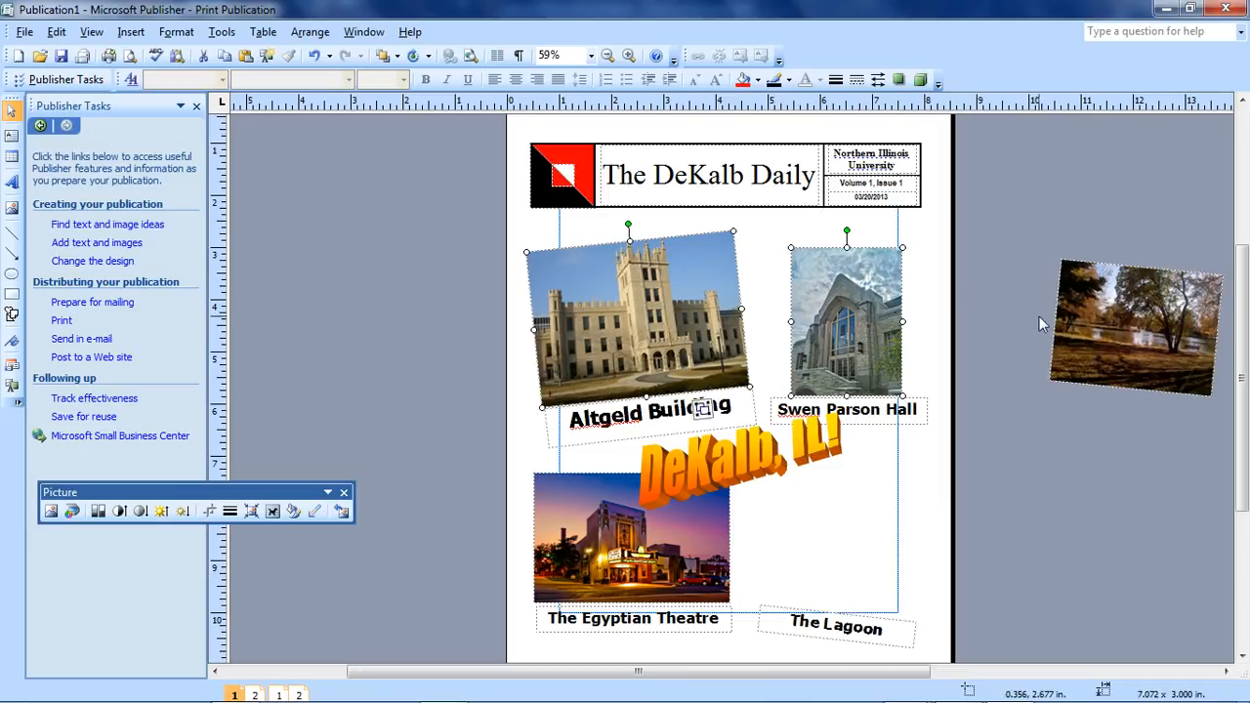
pyautogui.keyDown('shift'); pyautogui.click(1123, 321); pyautogui.keyUp('shift')
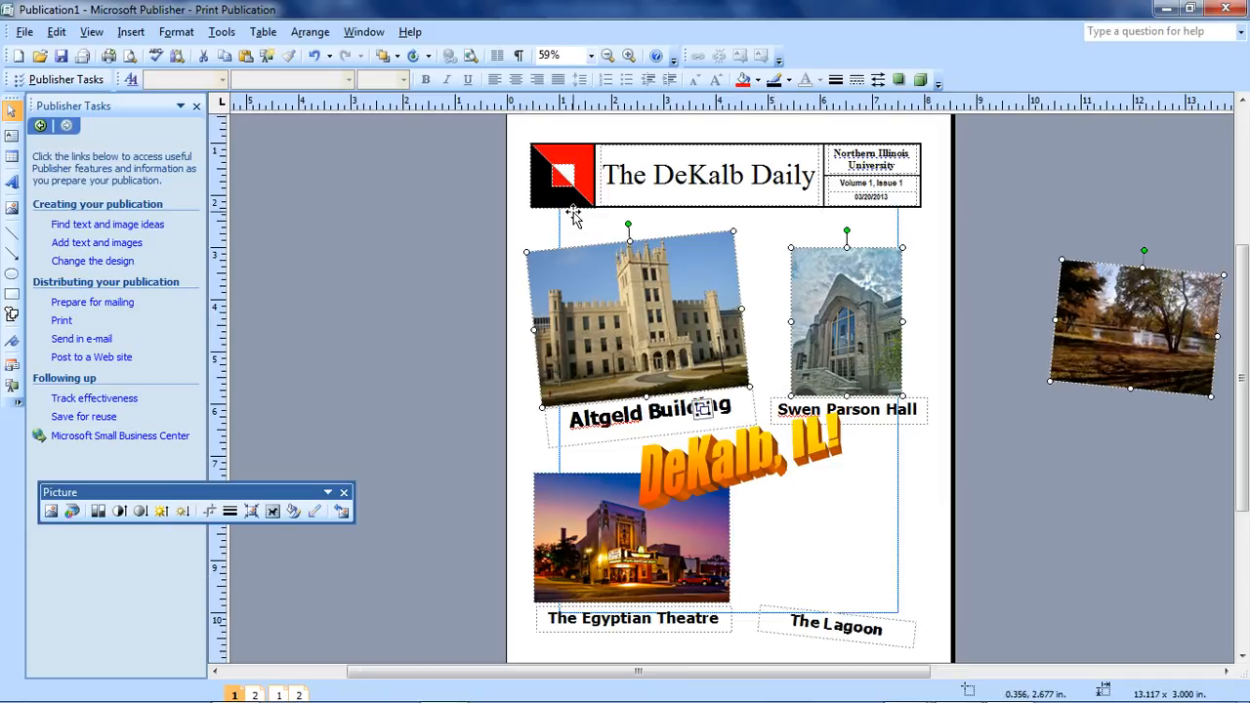
pyautogui.click(310, 31)
pyautogui.moveTo(359, 250)
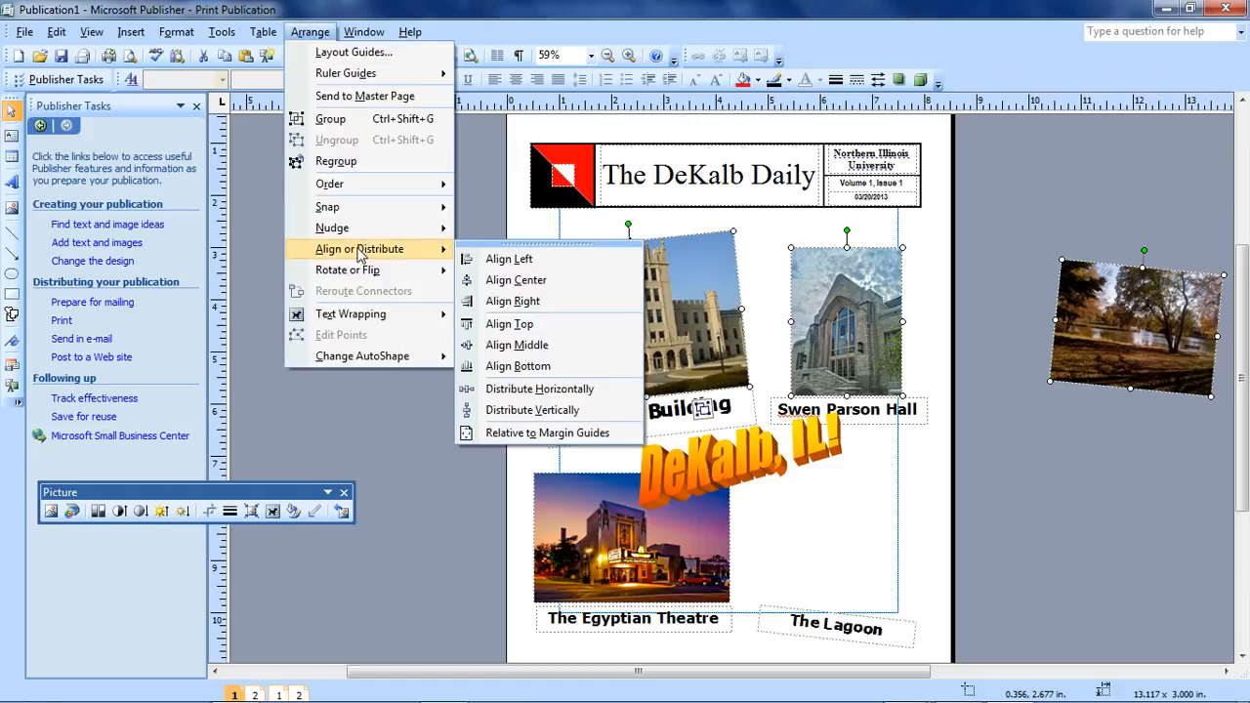
pyautogui.click(540, 389)
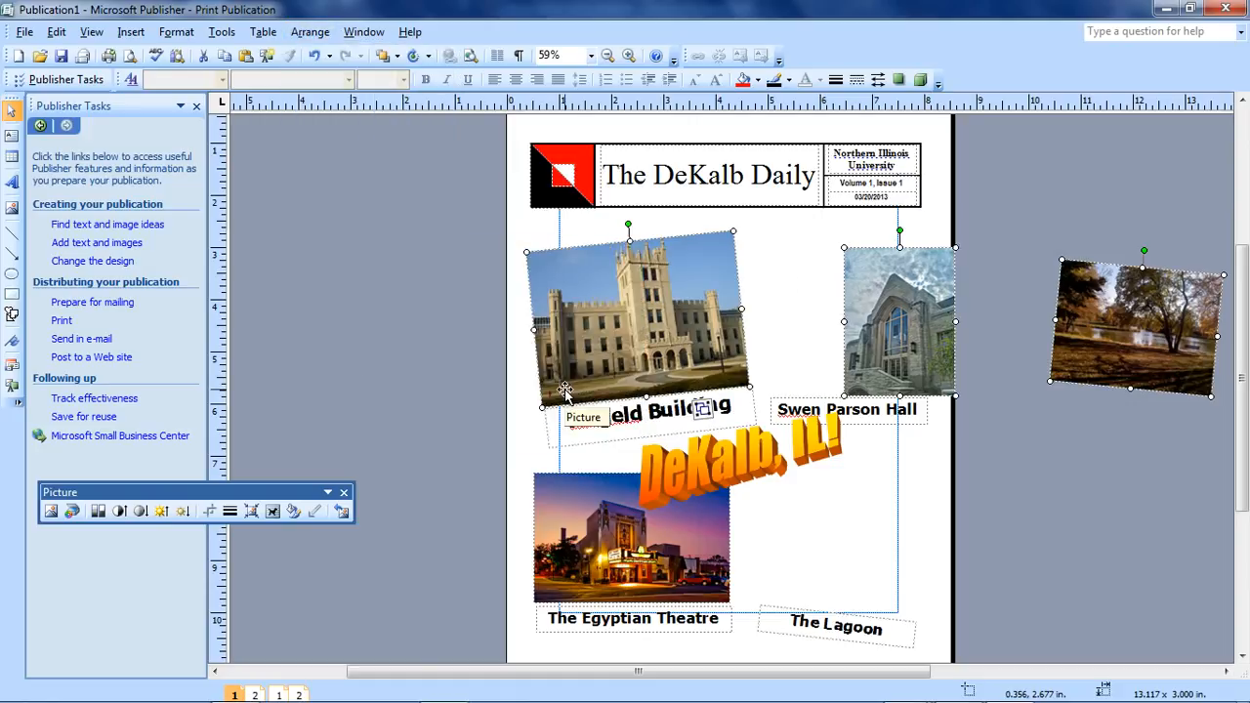
# Undo the horizontal distribution of the three pictures and the move of The Lagoon picture off the page
pyautogui.hotkey('ctrl', 'z')
pyautogui.hotkey('ctrl', 'z')
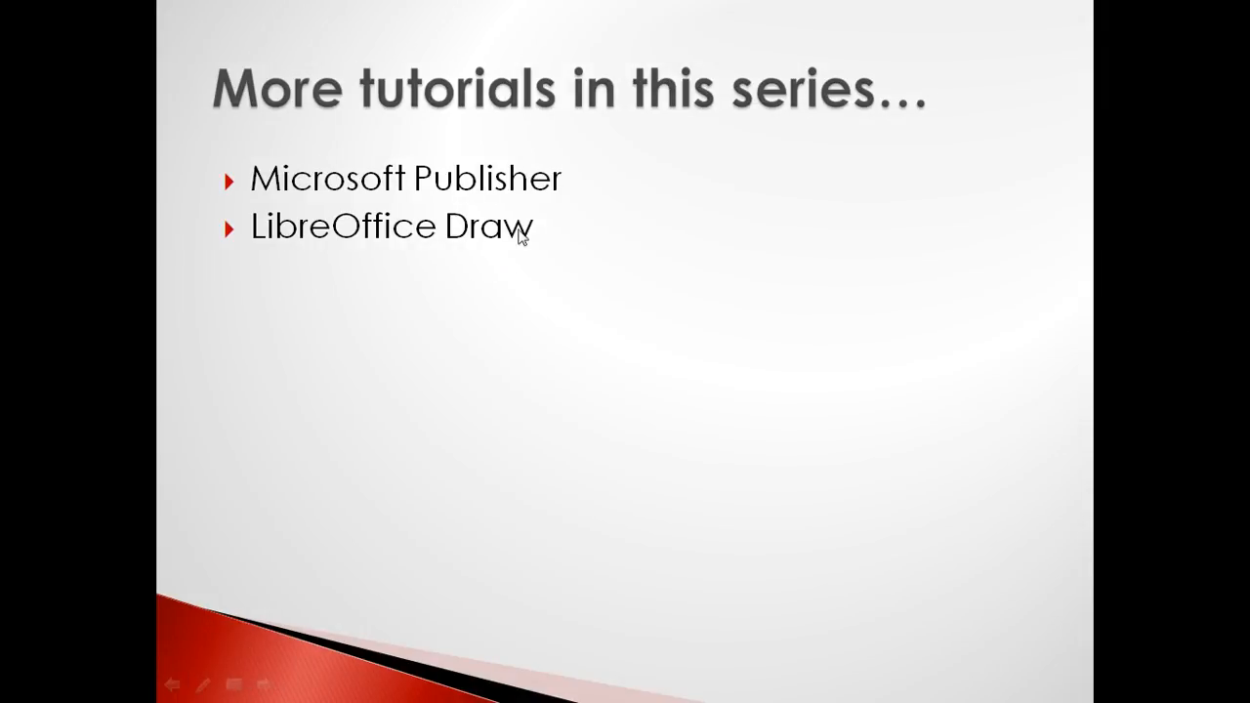
pyautogui.click(587, 213)
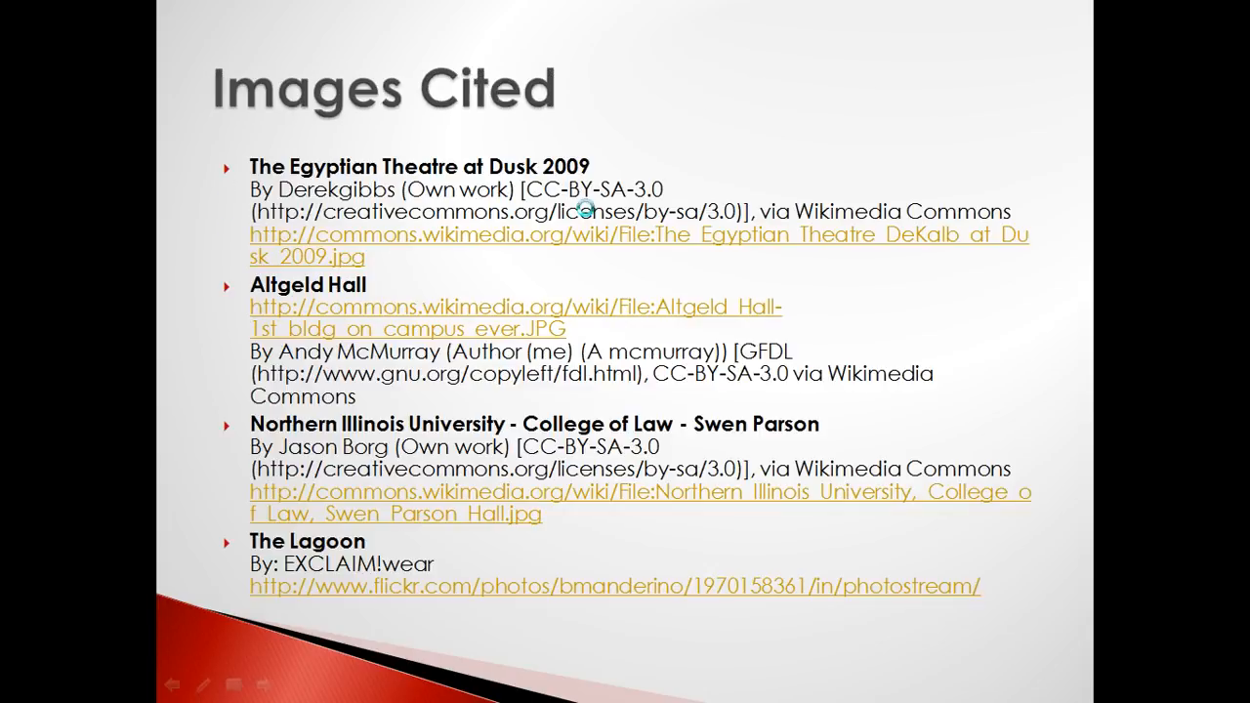